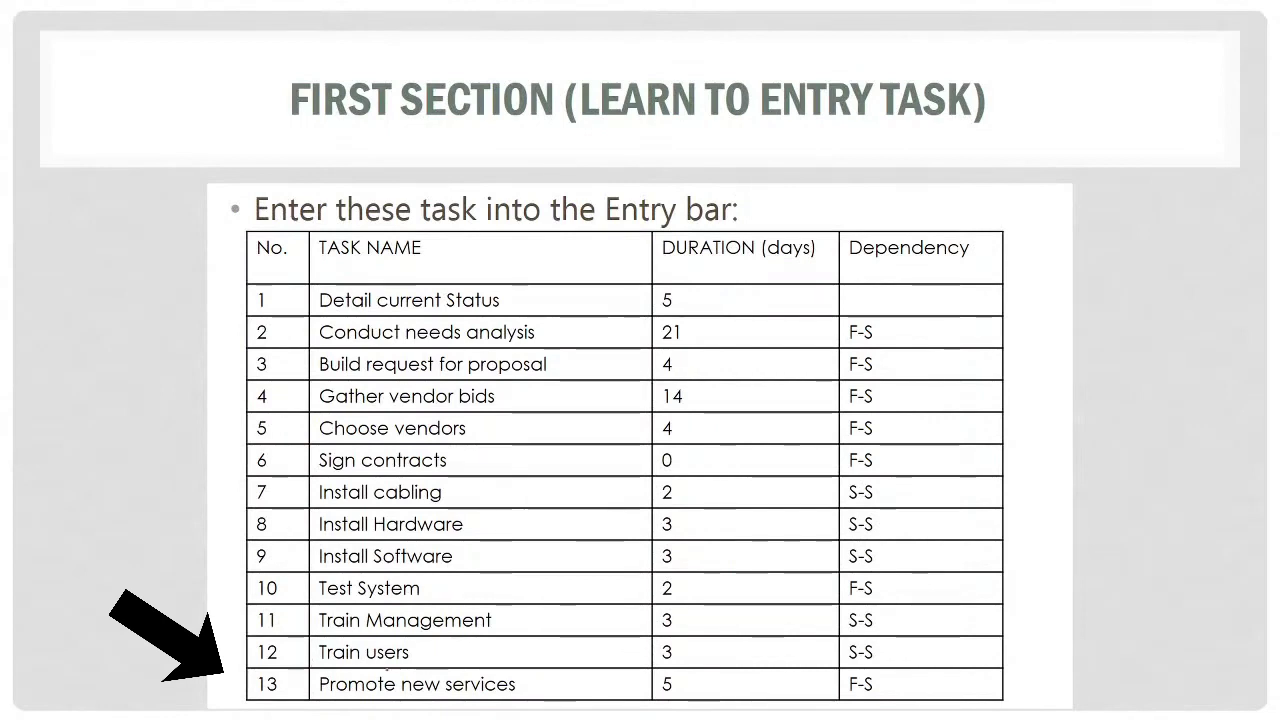
mouse_move(892, 672)
left_mouse_down()
mouse_move(904, 671)
mouse_move(904, 697)
mouse_move(928, 673)
left_mouse_up()
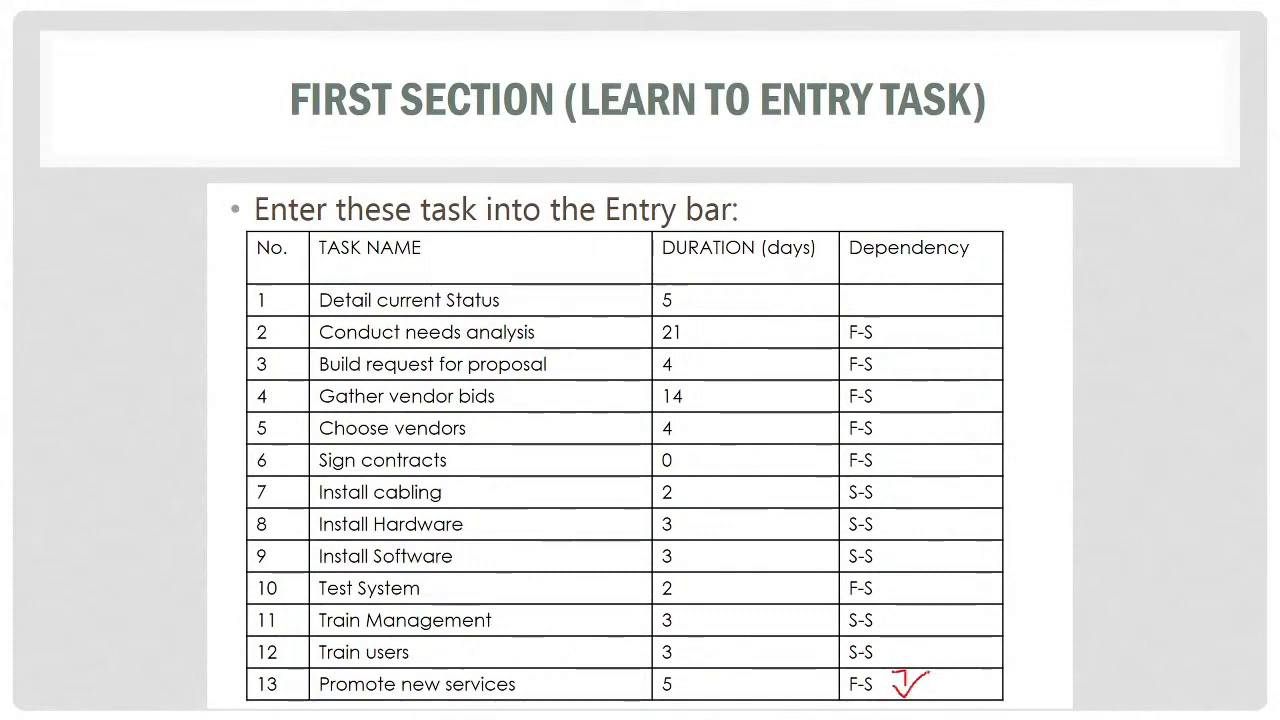
mouse_move(287, 678)
left_mouse_down()
mouse_move(258, 700)
mouse_move(295, 690)
mouse_move(272, 671)
left_mouse_up()
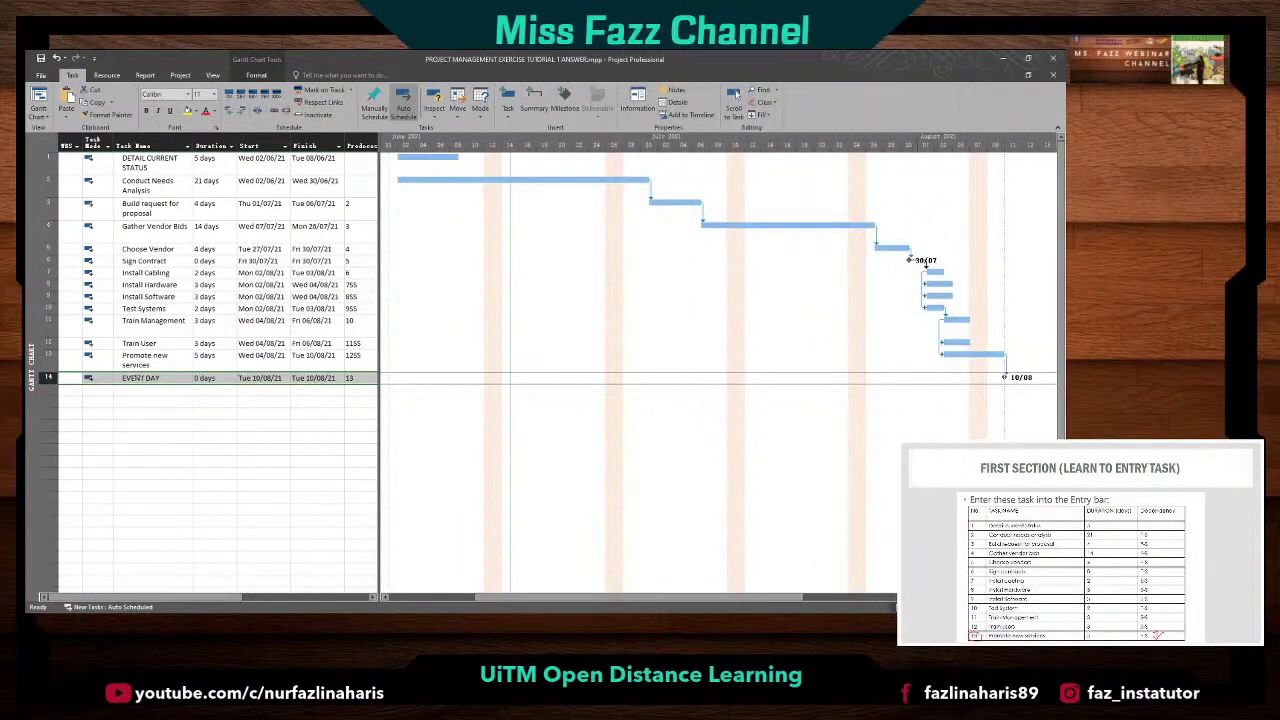
Review the EVENT DAY task's name, duration and predecessor in the task table.
left_click(140, 378)
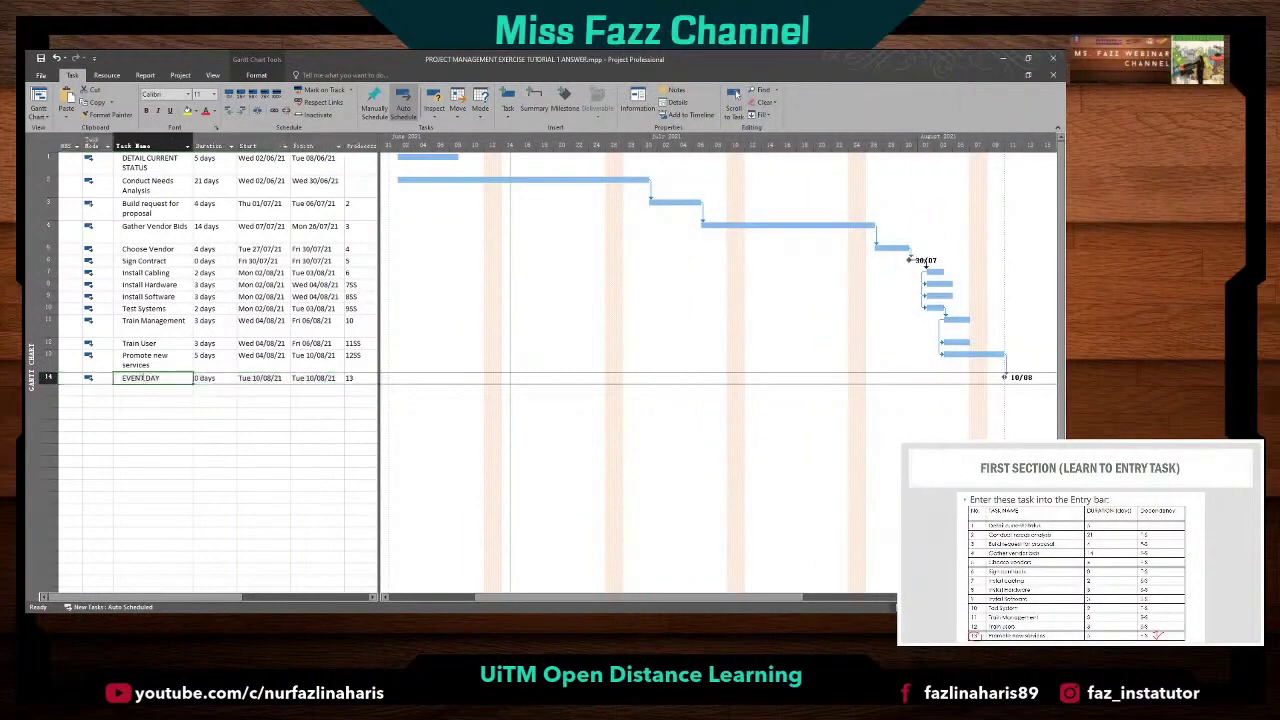
left_click(170, 393)
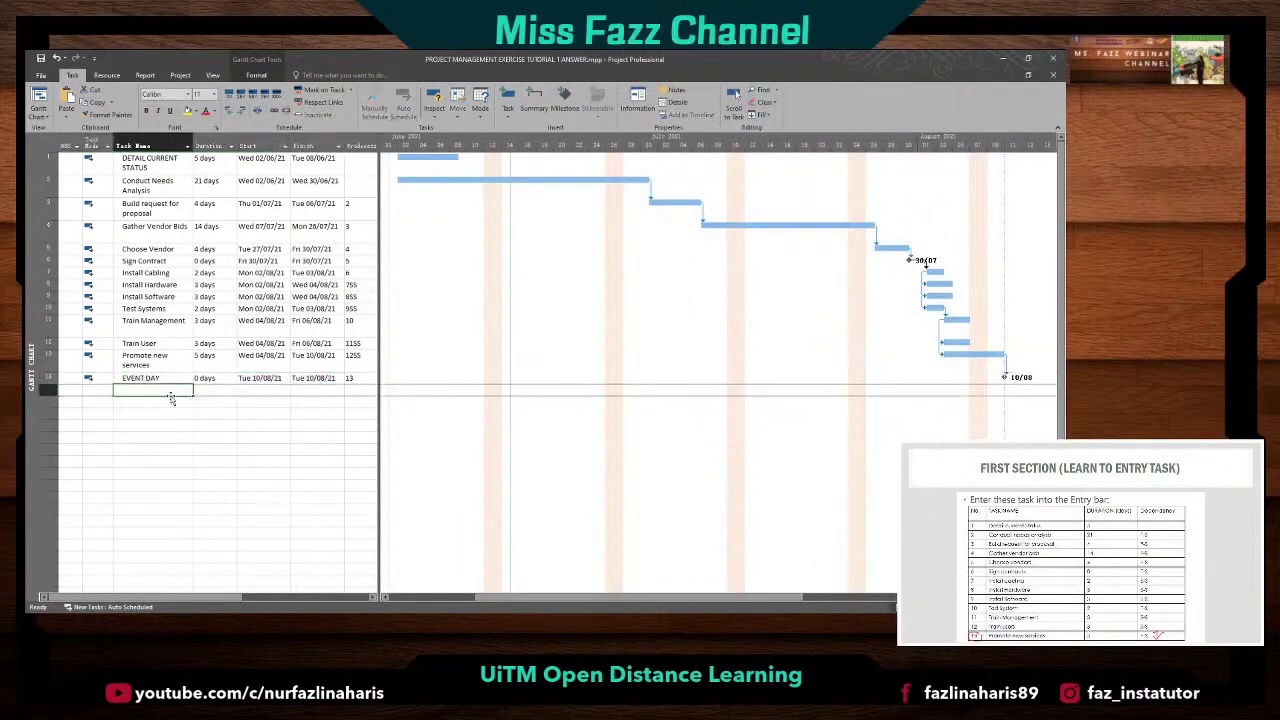
left_click(158, 379)
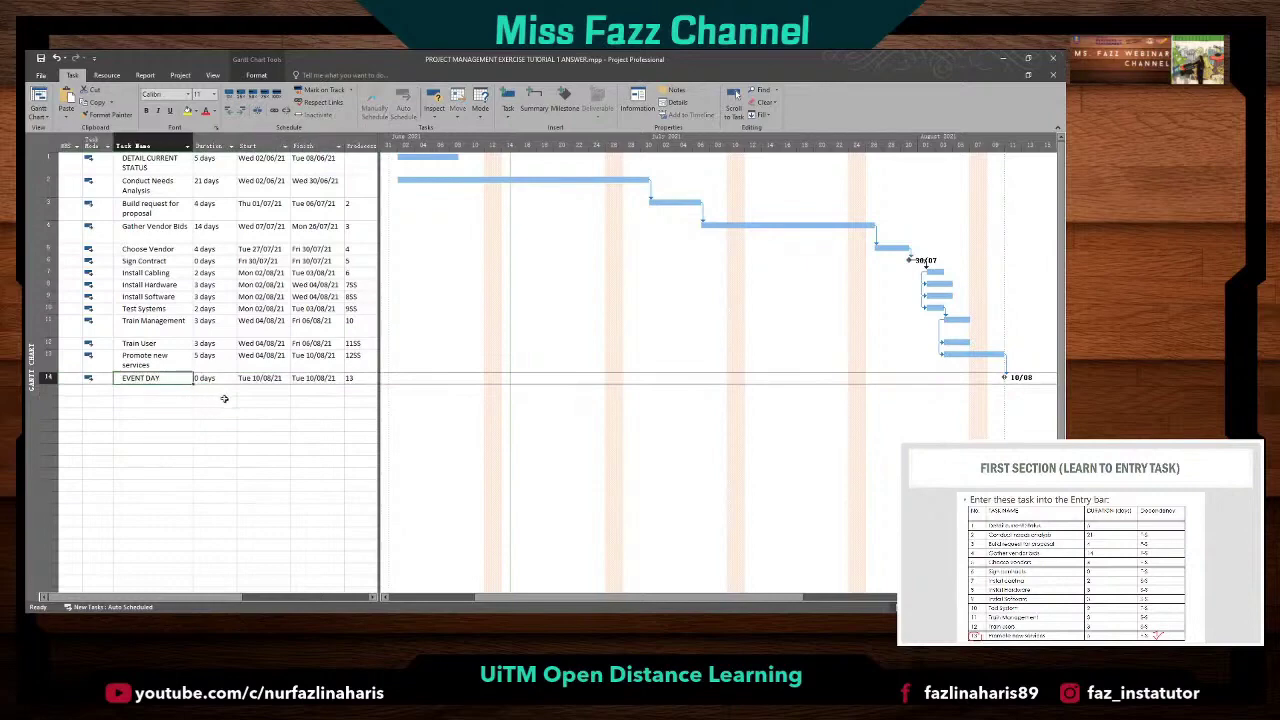
left_click(212, 381)
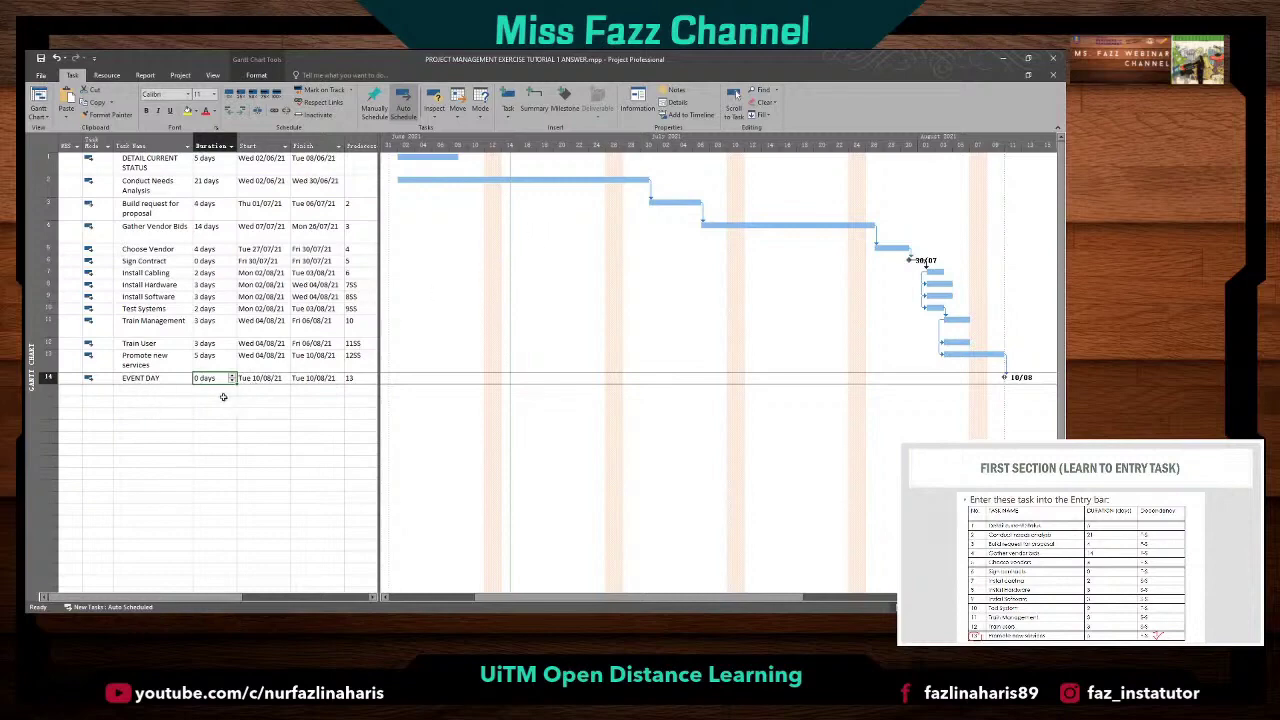
left_click(166, 411)
left_click(165, 378)
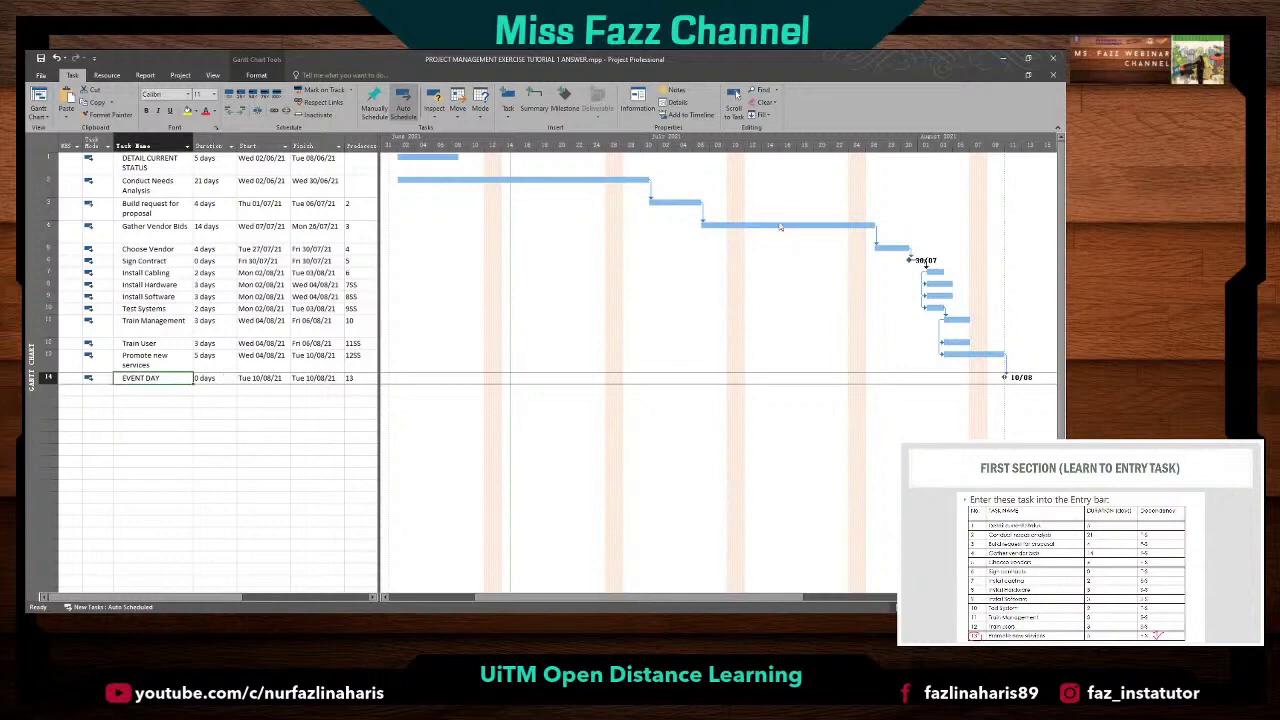
left_click(366, 377)
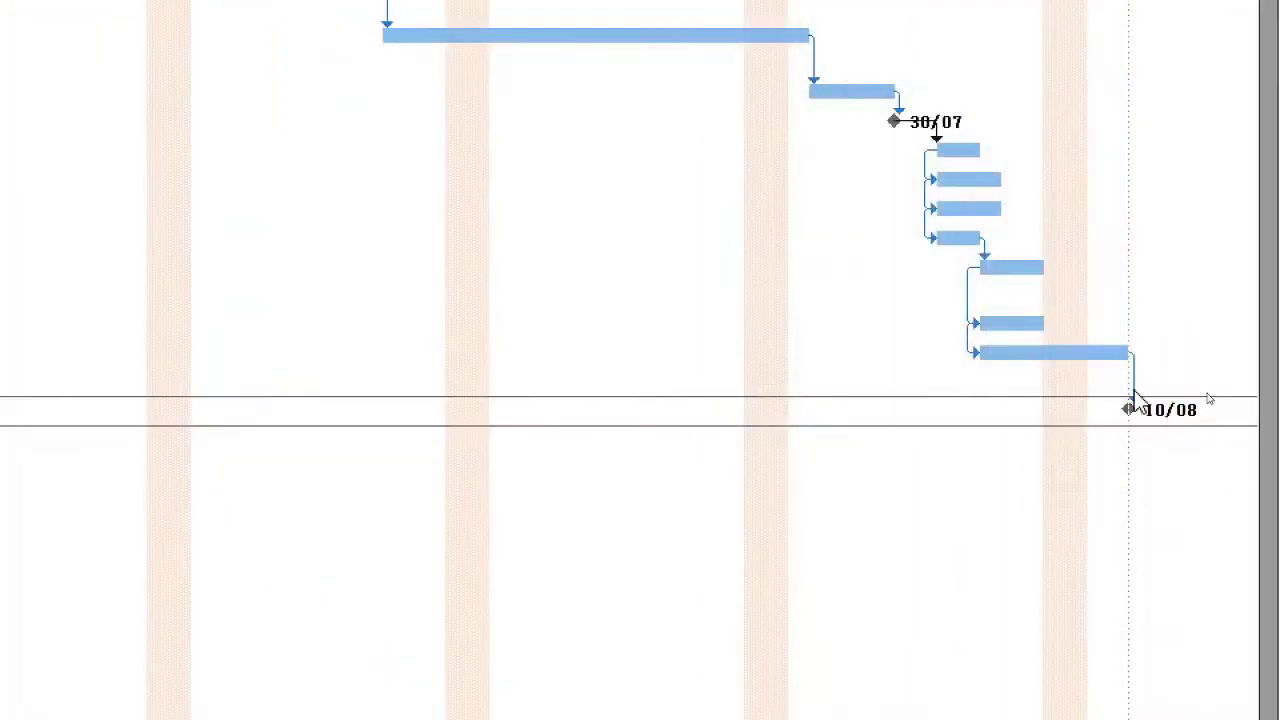
Examine the dependency types for the link from Promote new services to EVENT DAY, leaving it as Finish-to-Start (FS).
mouse_move(1134, 390)
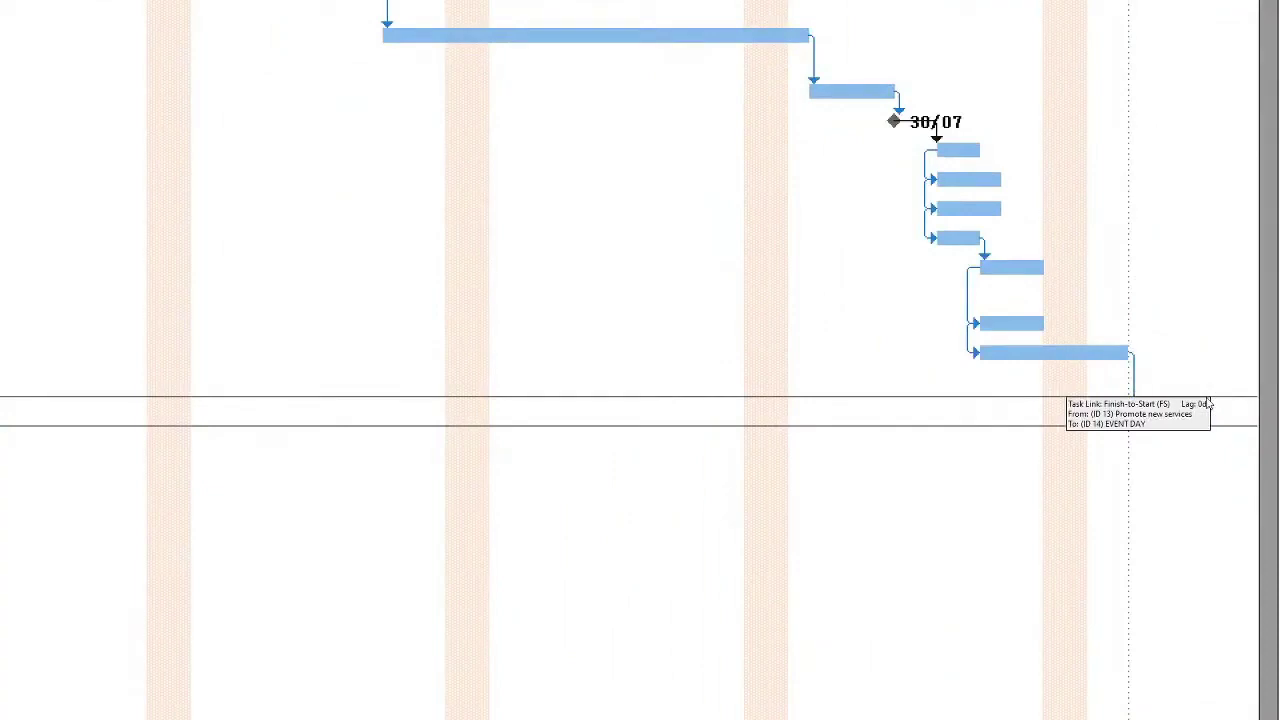
double_click(1207, 402)
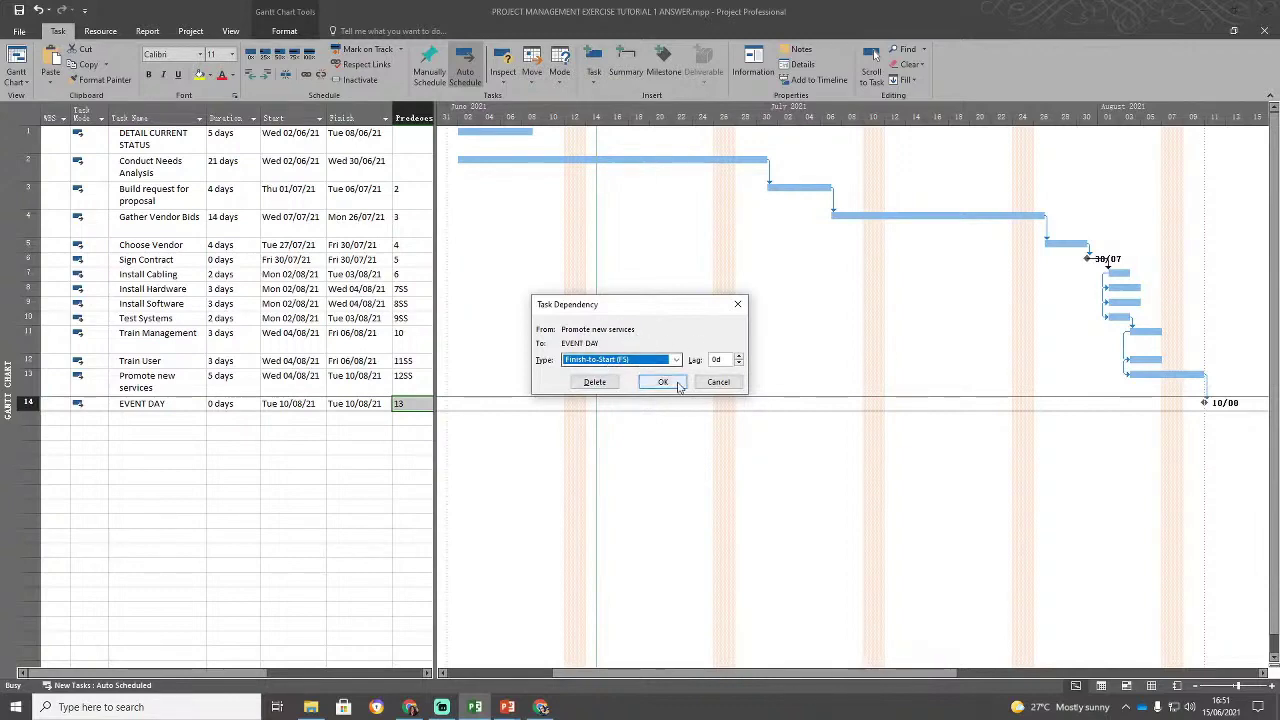
left_click(719, 384)
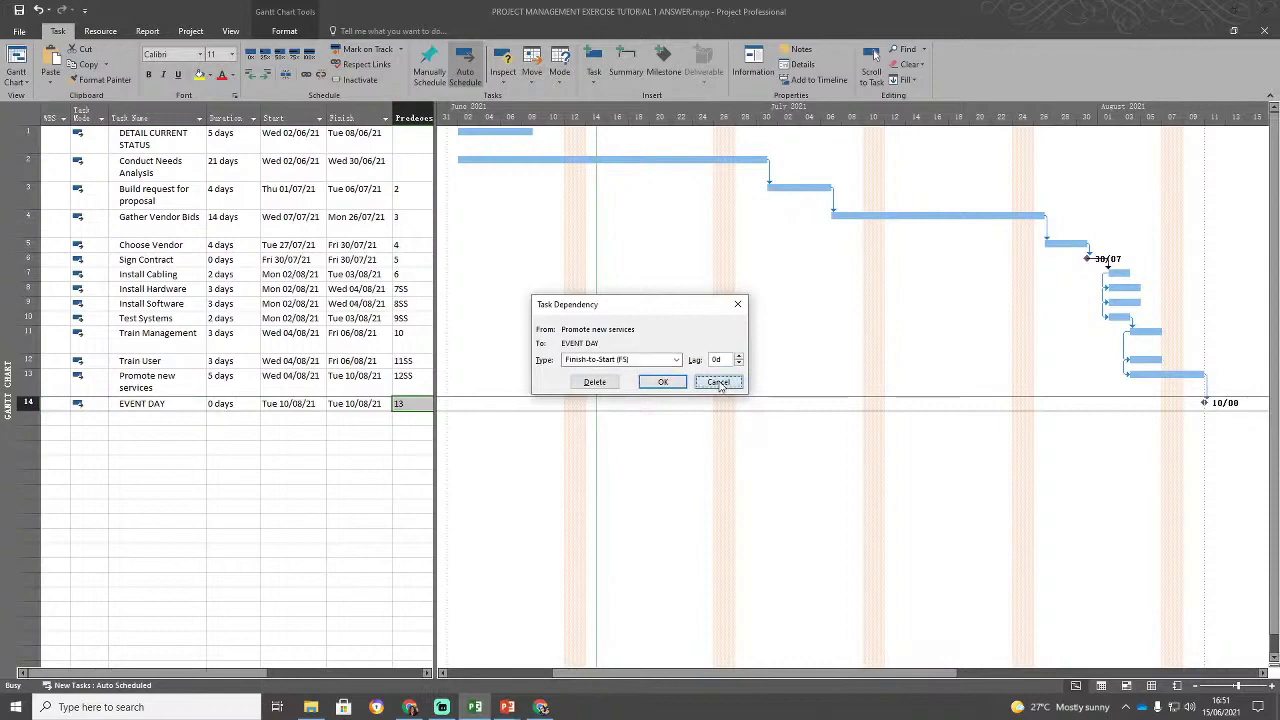
left_click(676, 359)
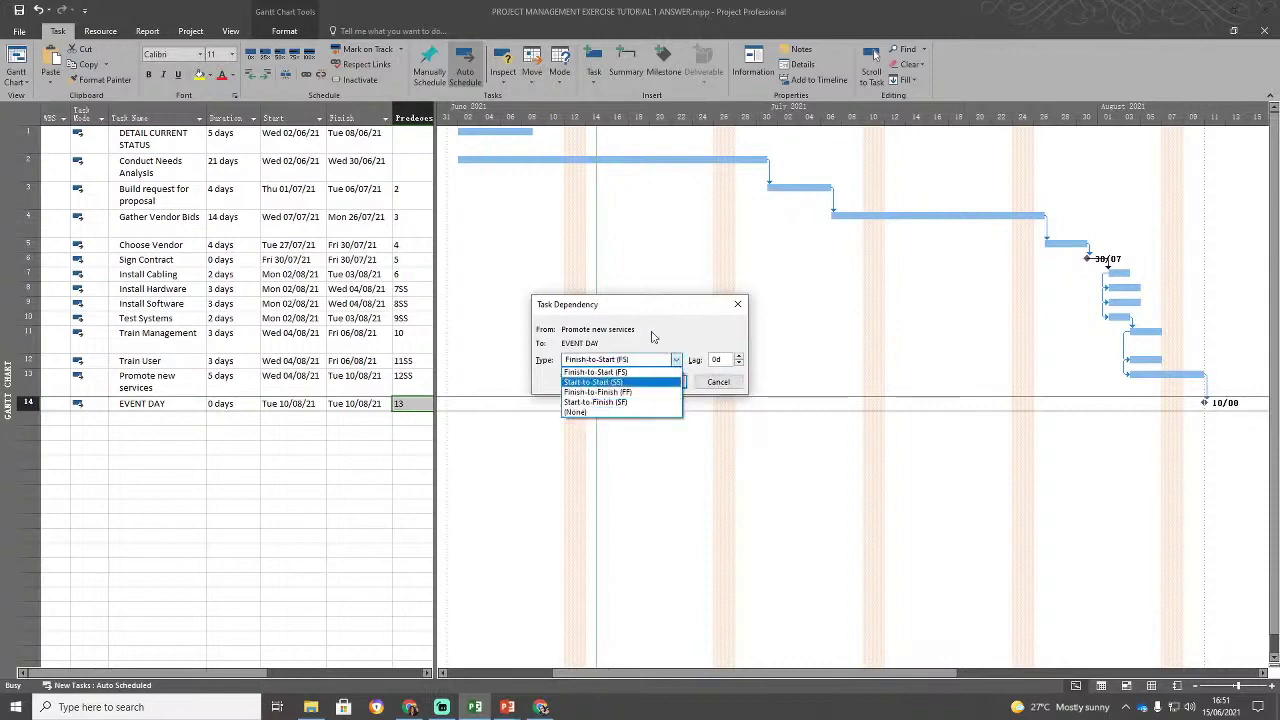
left_click(596, 371)
left_click(718, 381)
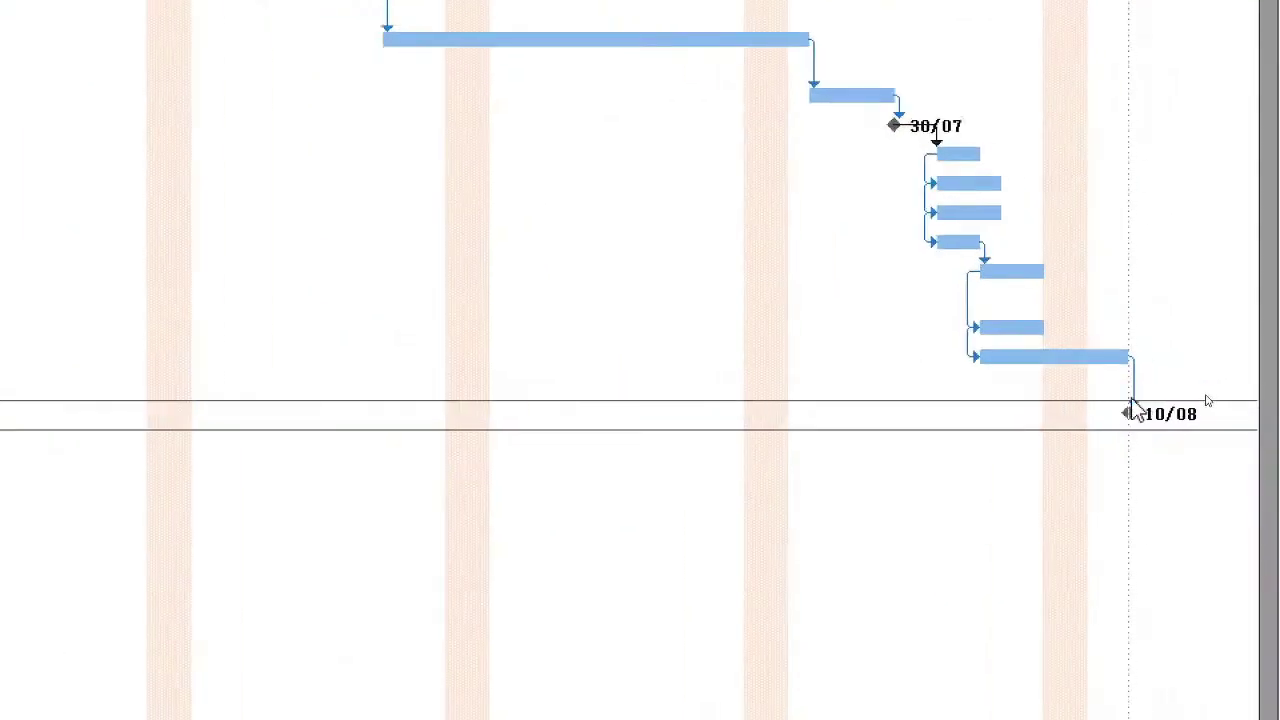
mouse_move(1206, 396)
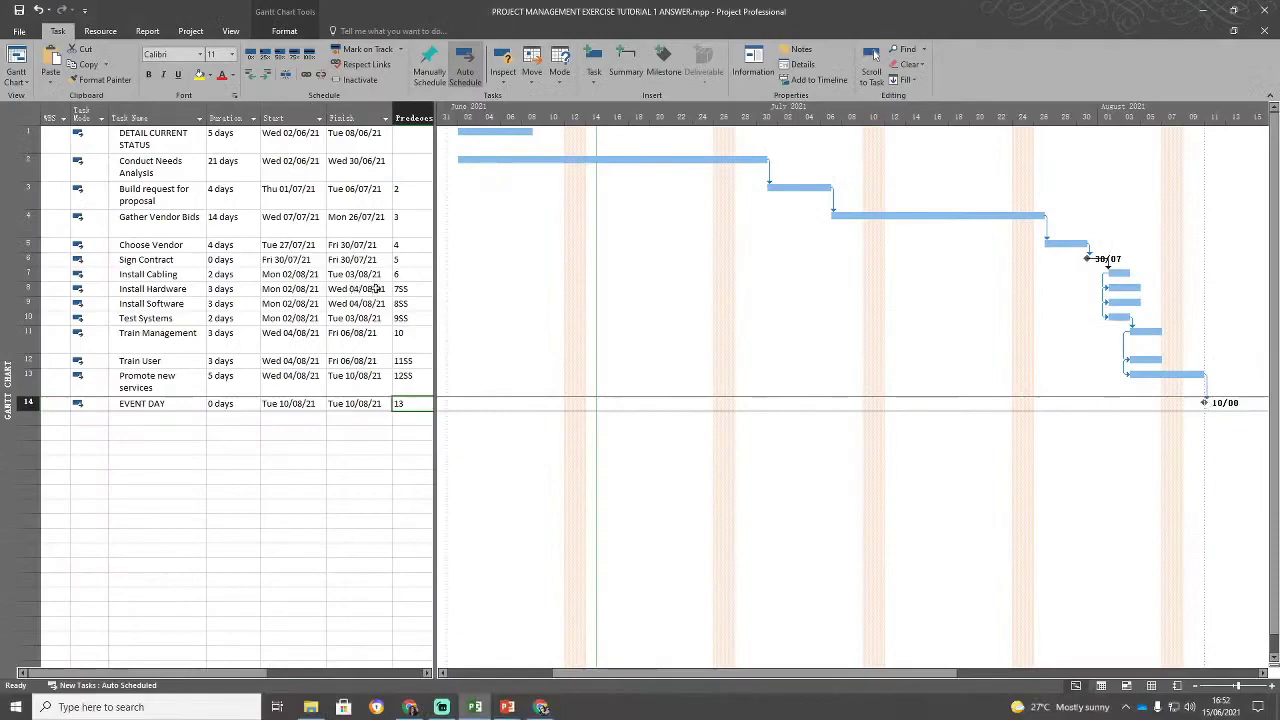
left_click(240, 404)
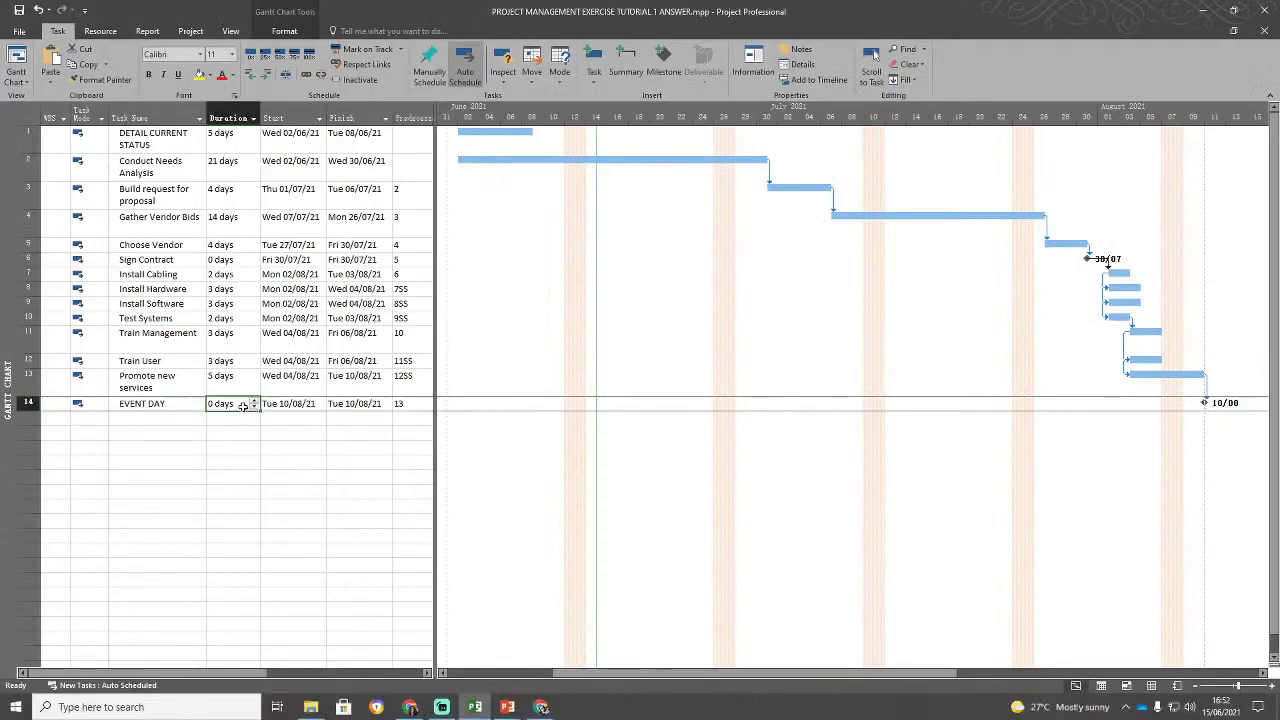
left_click(215, 378)
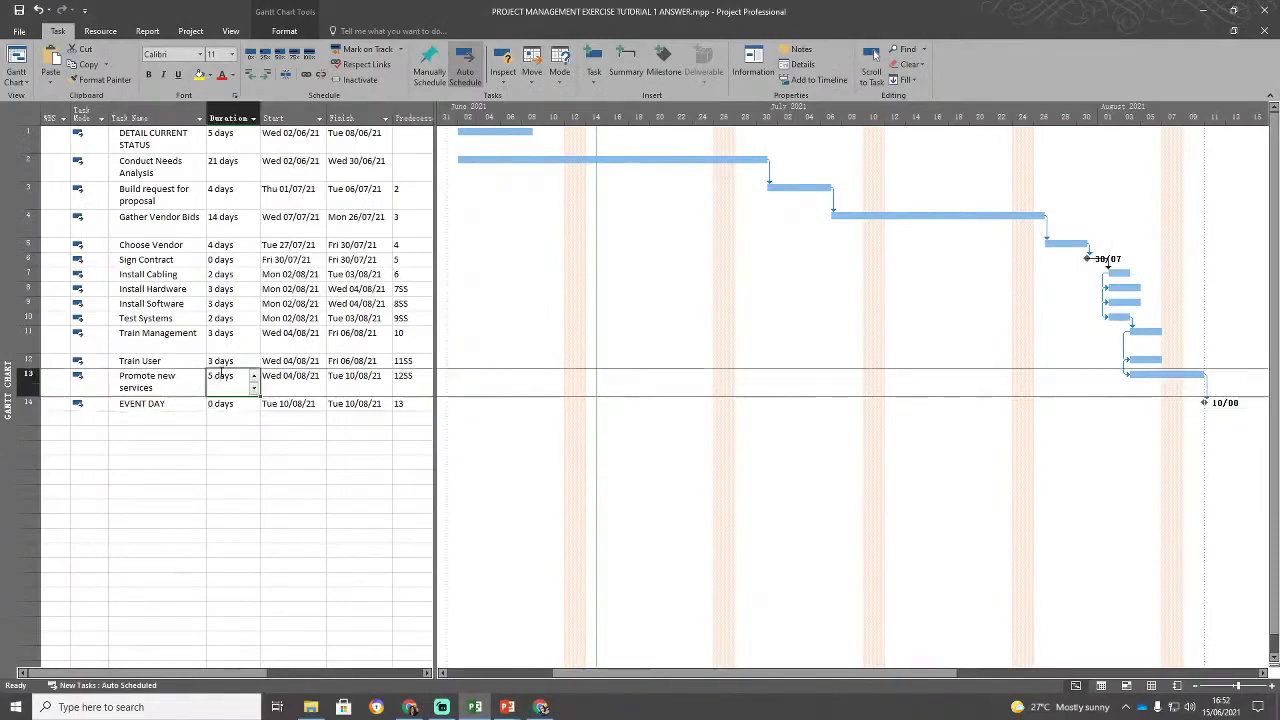
left_click(231, 333)
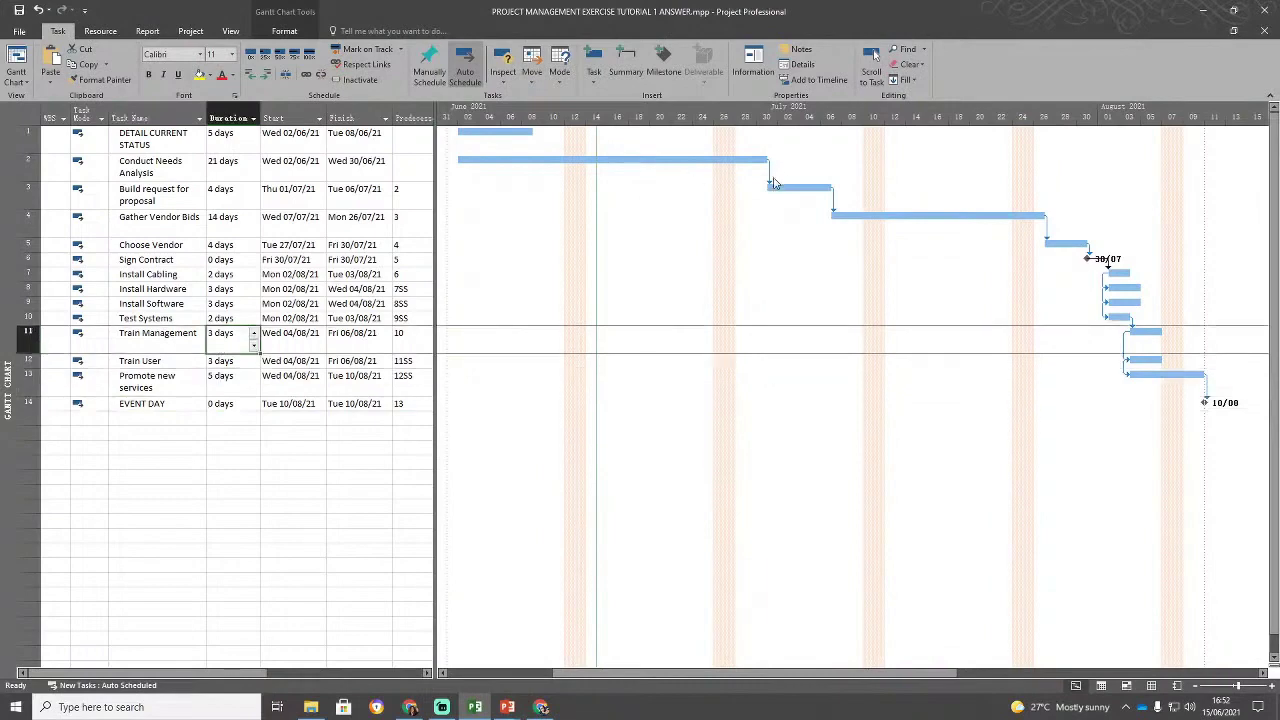
Link the DETAIL CURRENT STATUS and Conduct Needs Analysis tasks, and fit the entire project in the Gantt chart.
left_click_drag(171, 140, 170, 176)
left_click_drag(28, 140, 28, 166)
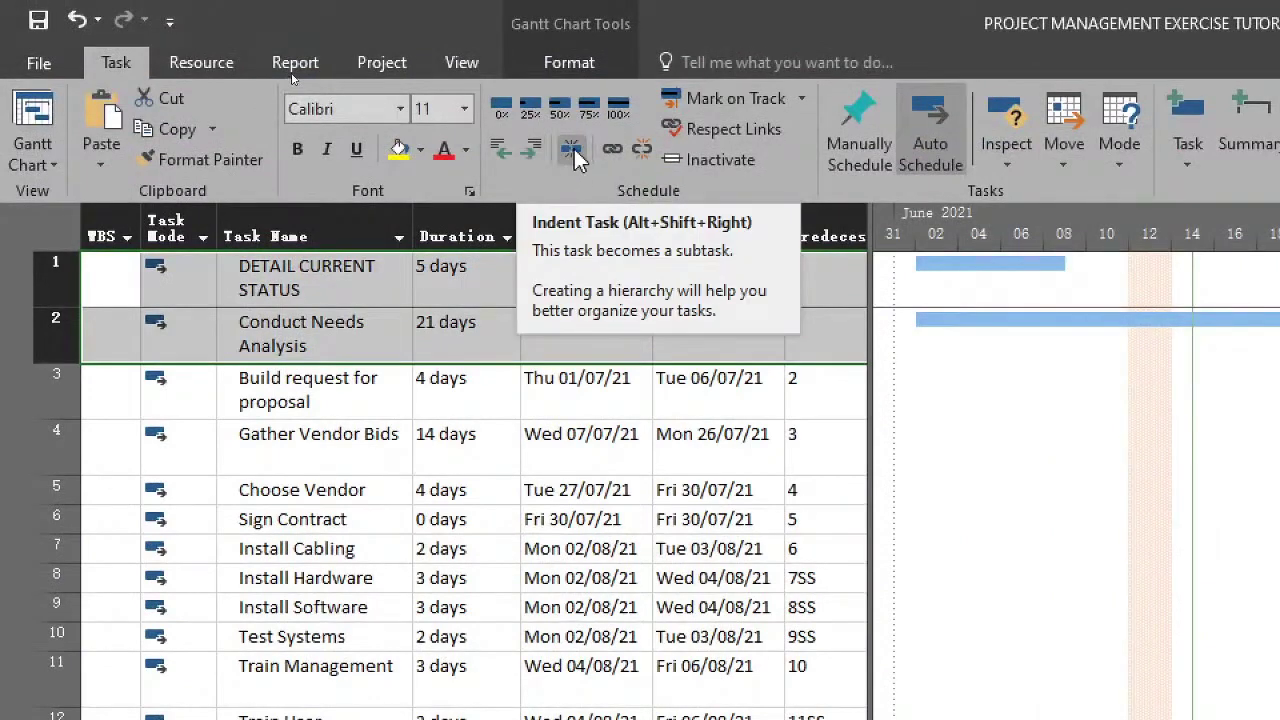
left_click(615, 150)
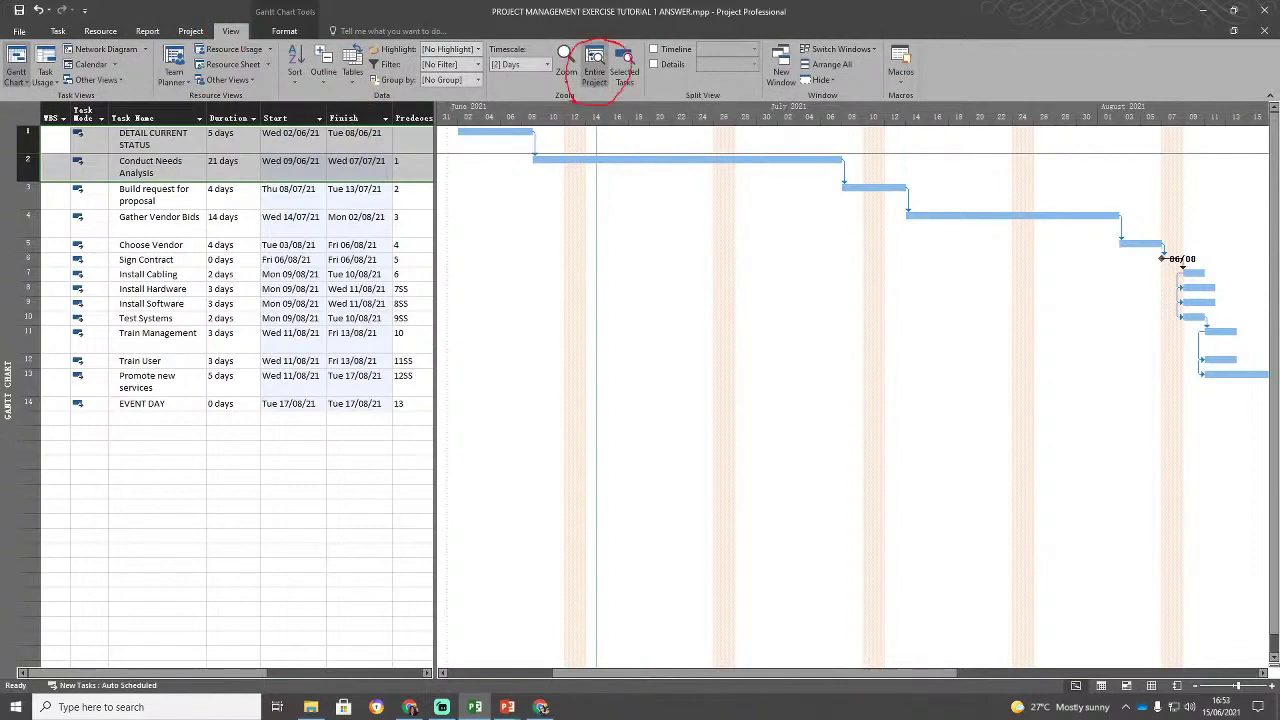
left_click(593, 72)
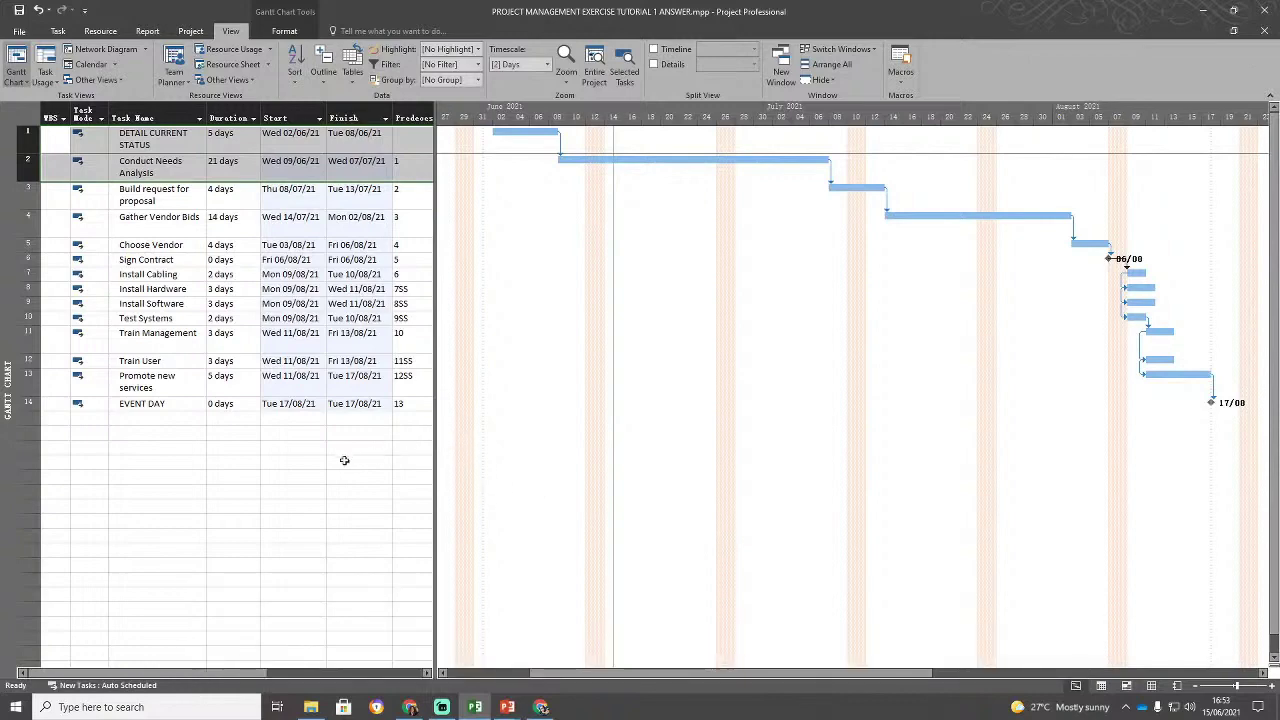
Open the Gantt chart's timescale settings and set the middle tier units to Weeks.
right_click(552, 114)
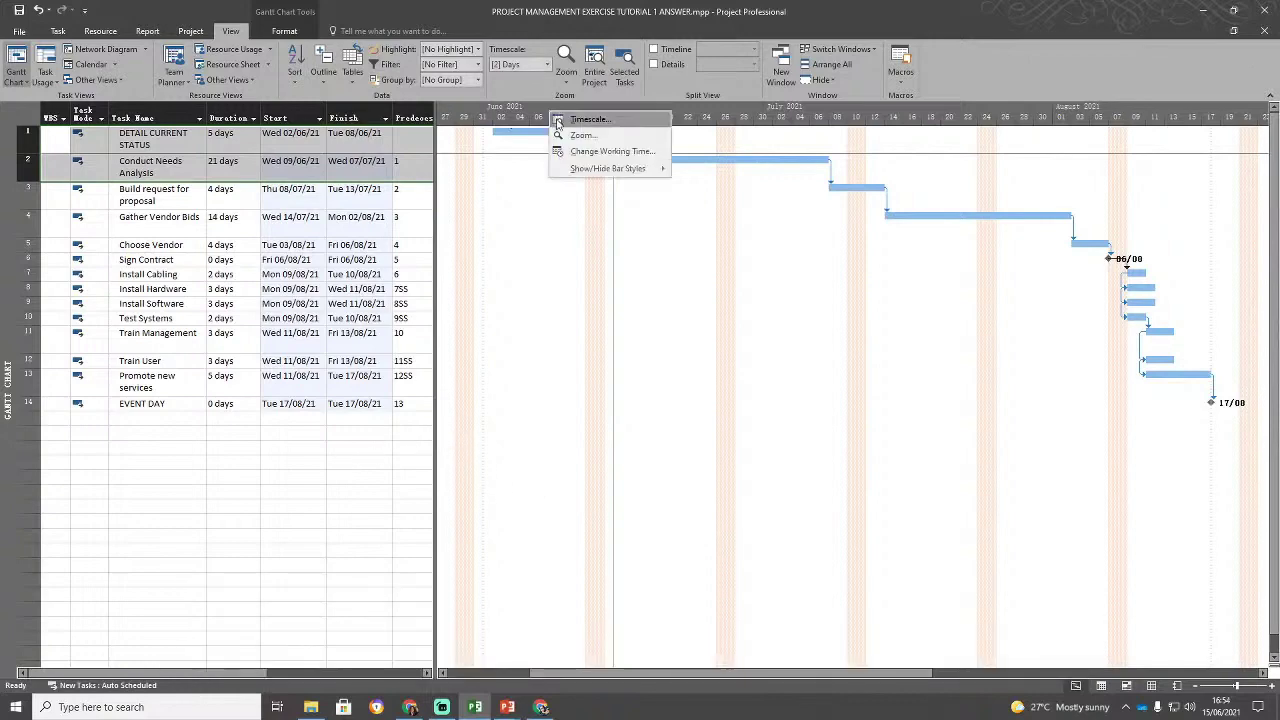
left_click(560, 120)
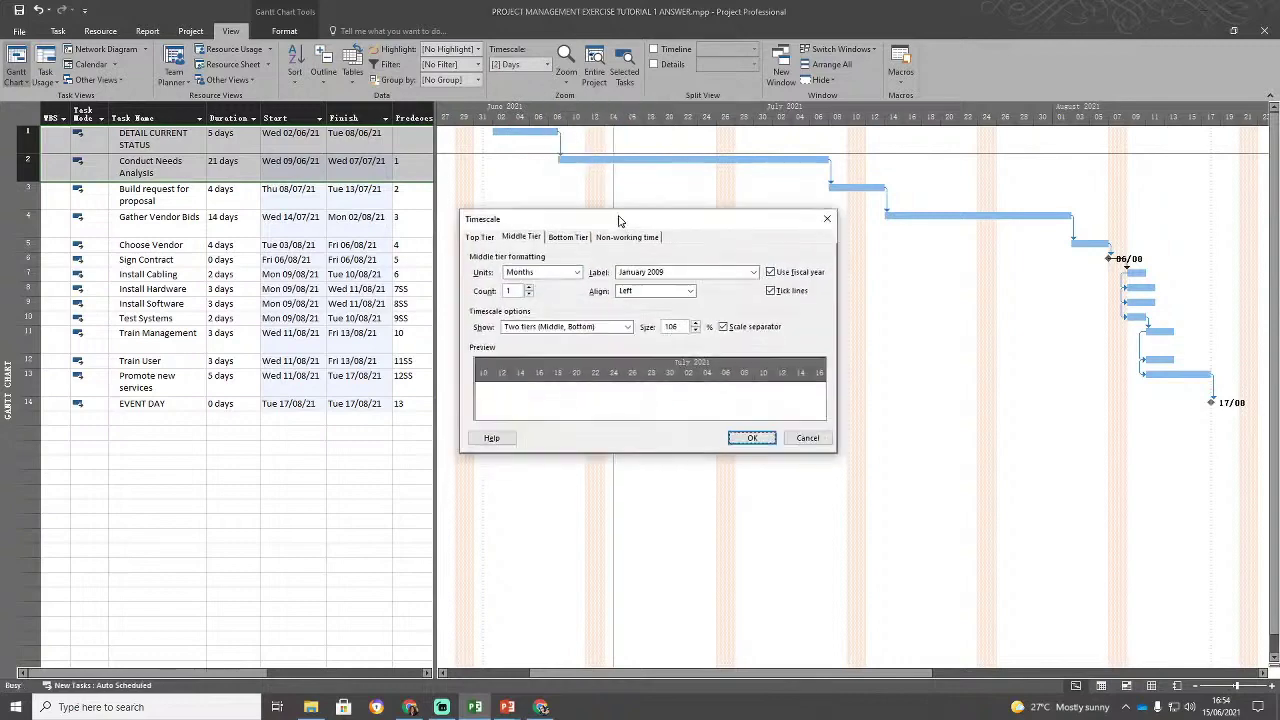
left_click_drag(619, 220, 620, 194)
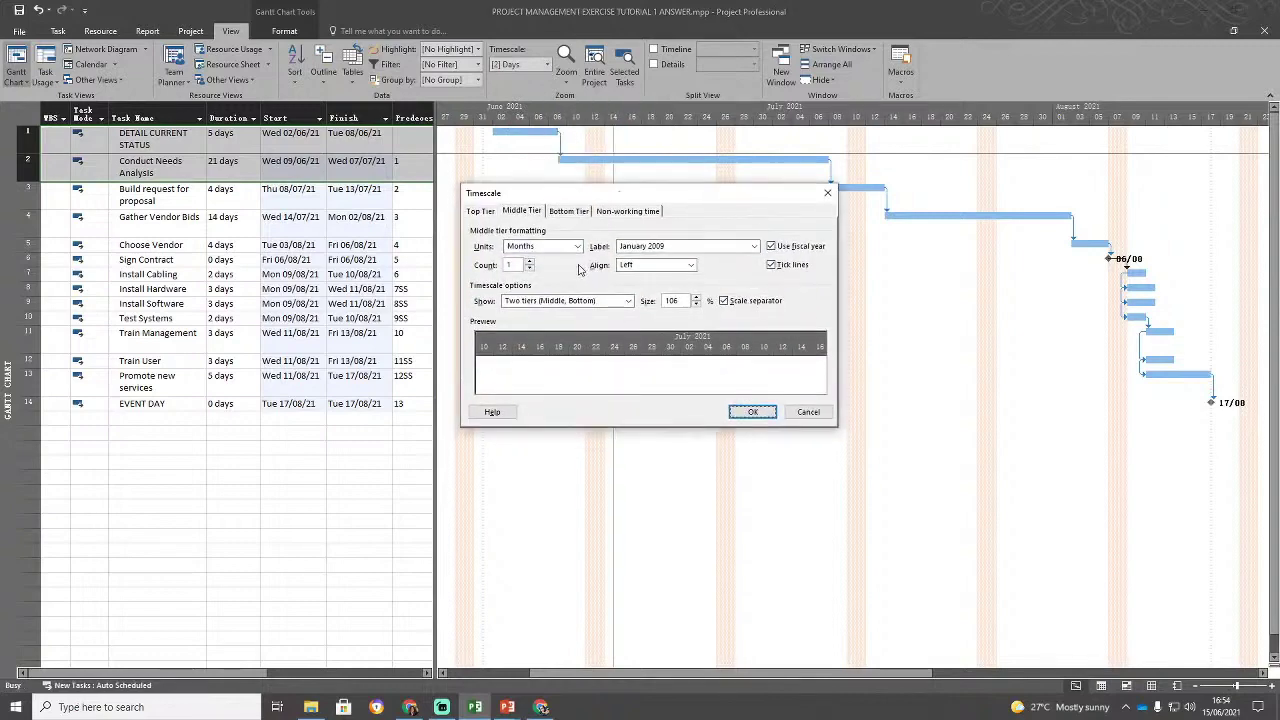
left_click(577, 247)
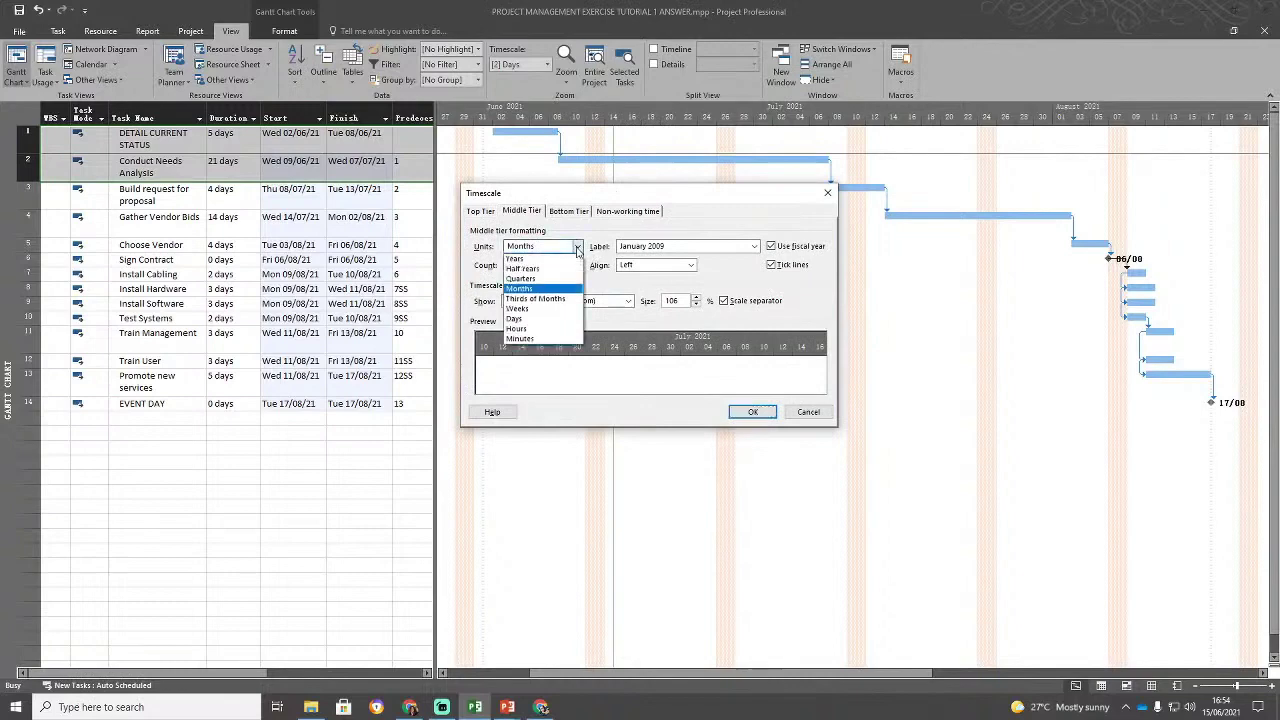
left_click(545, 308)
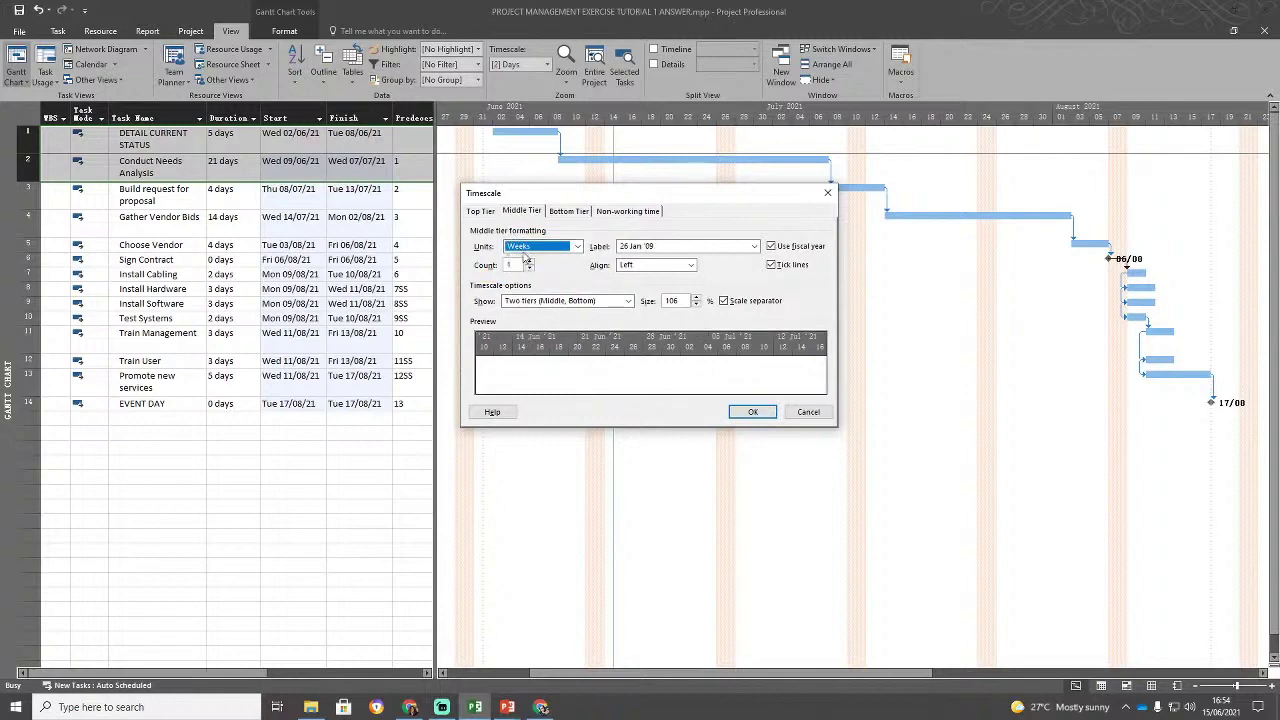
Set the middle tier's label format to 26 Jan '09 and its count to 1.
left_click(646, 249)
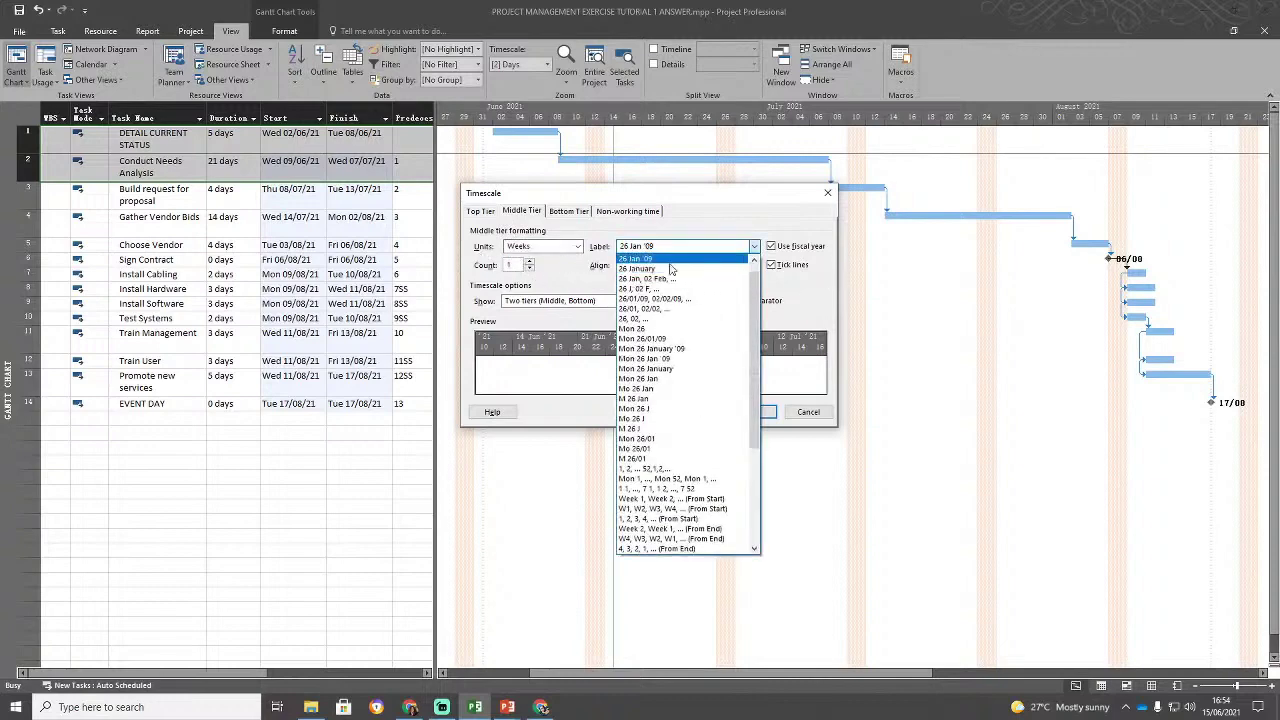
scroll(668, 266, "up", 1)
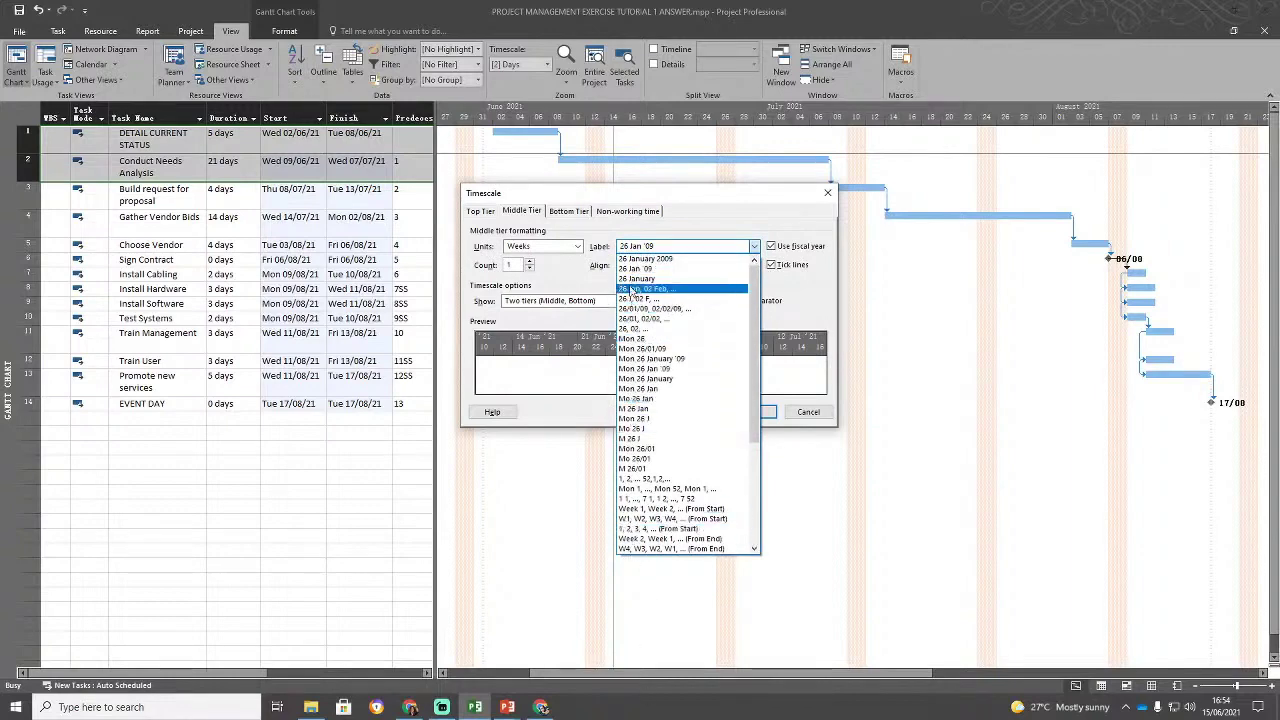
left_click(680, 268)
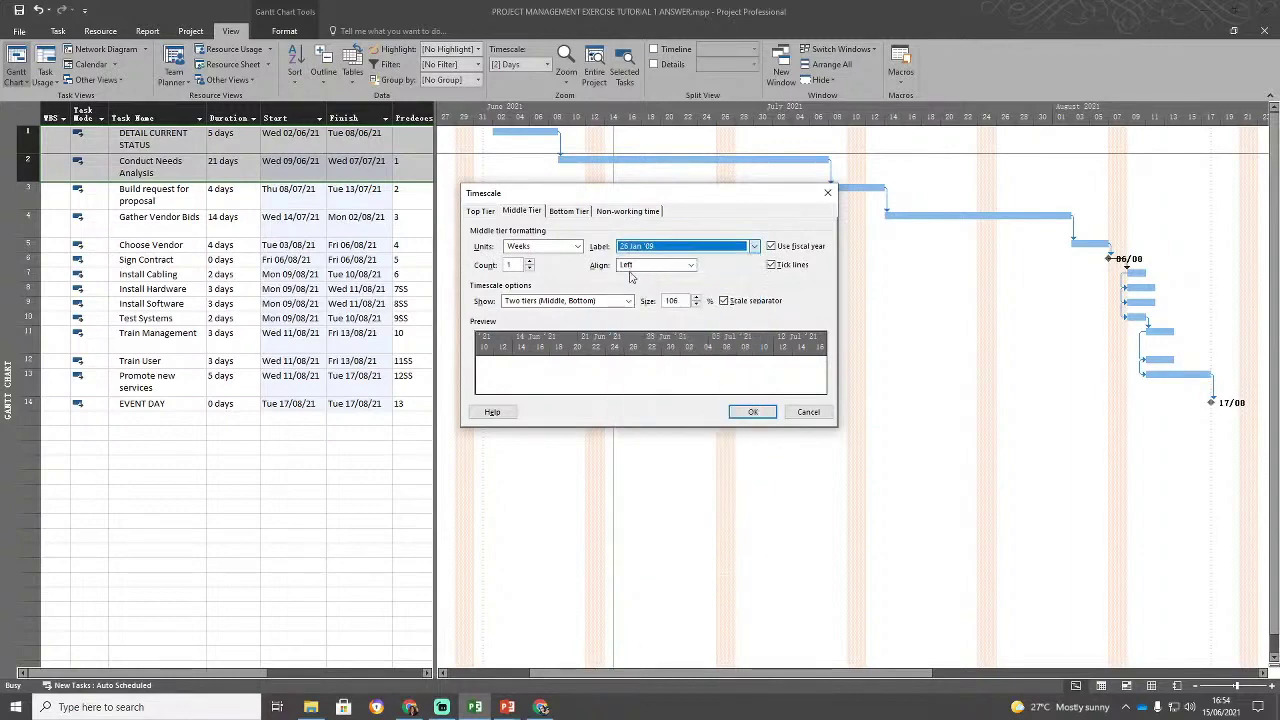
left_click(530, 262)
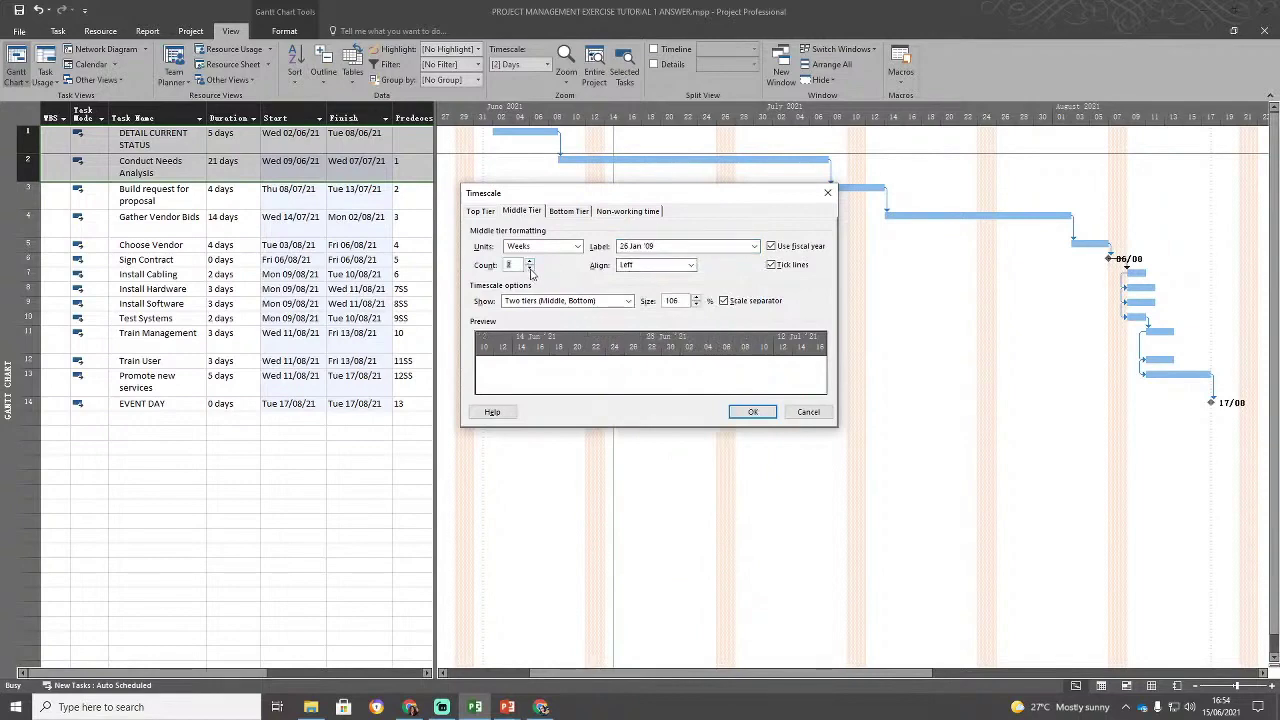
left_click(530, 268)
Set the timescale's bottom tier units to Days with a count of 1.
left_click(568, 215)
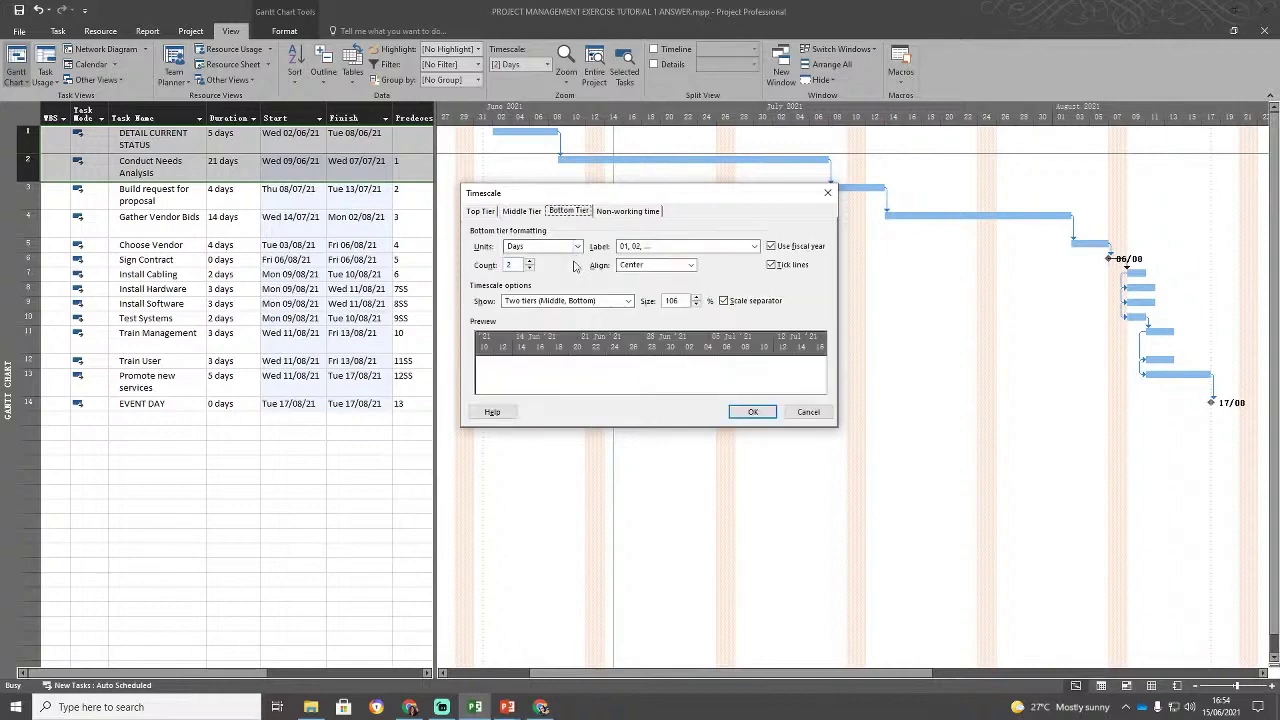
left_click(534, 215)
left_click(557, 217)
left_click(578, 247)
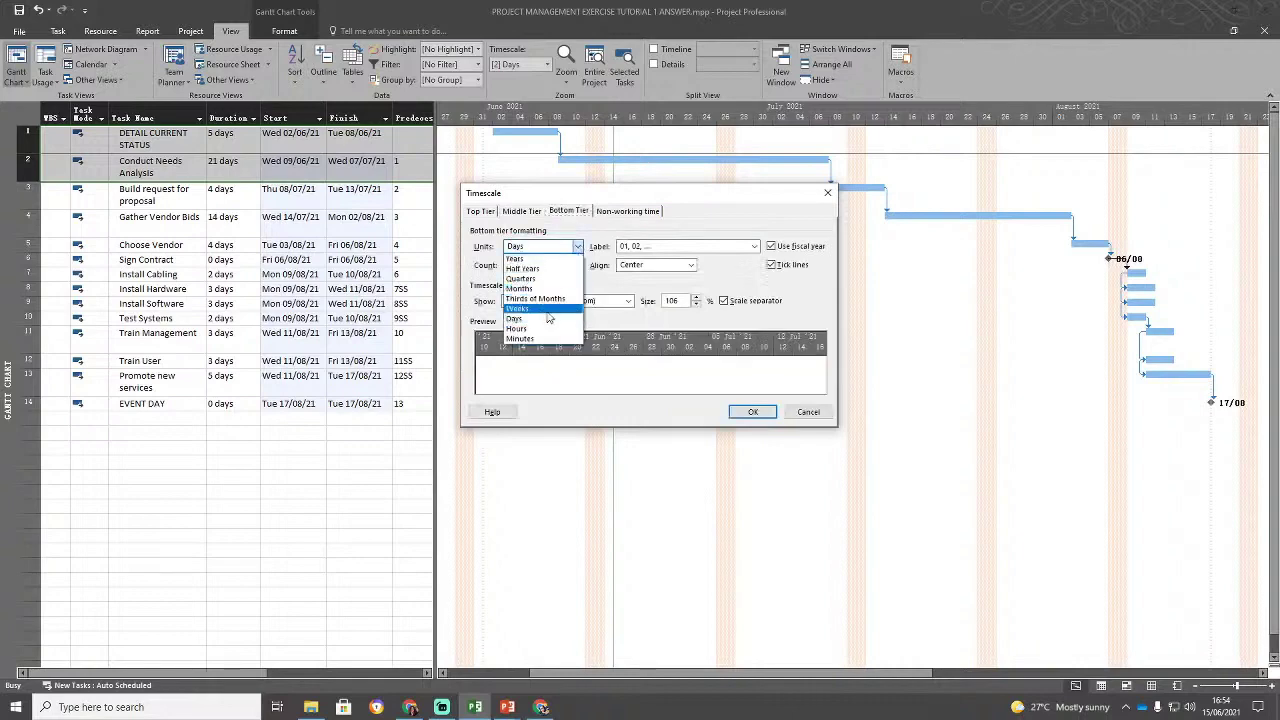
left_click(547, 322)
left_click(578, 248)
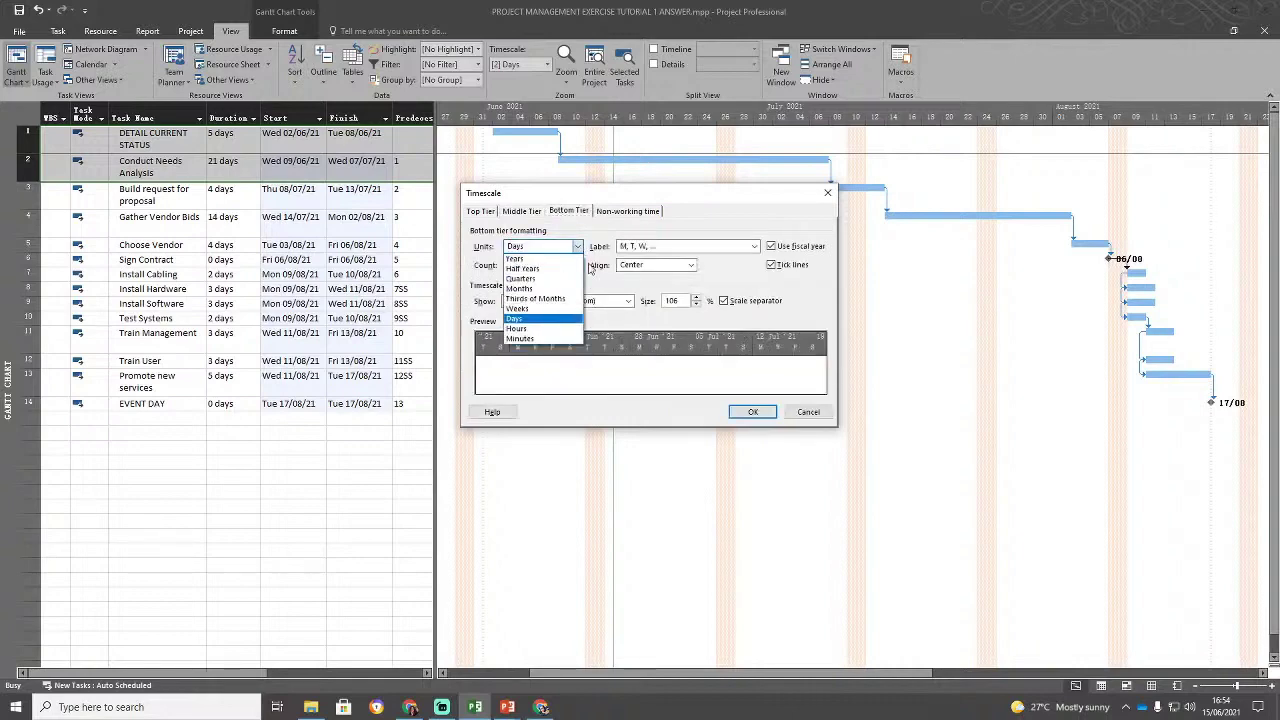
left_click(578, 249)
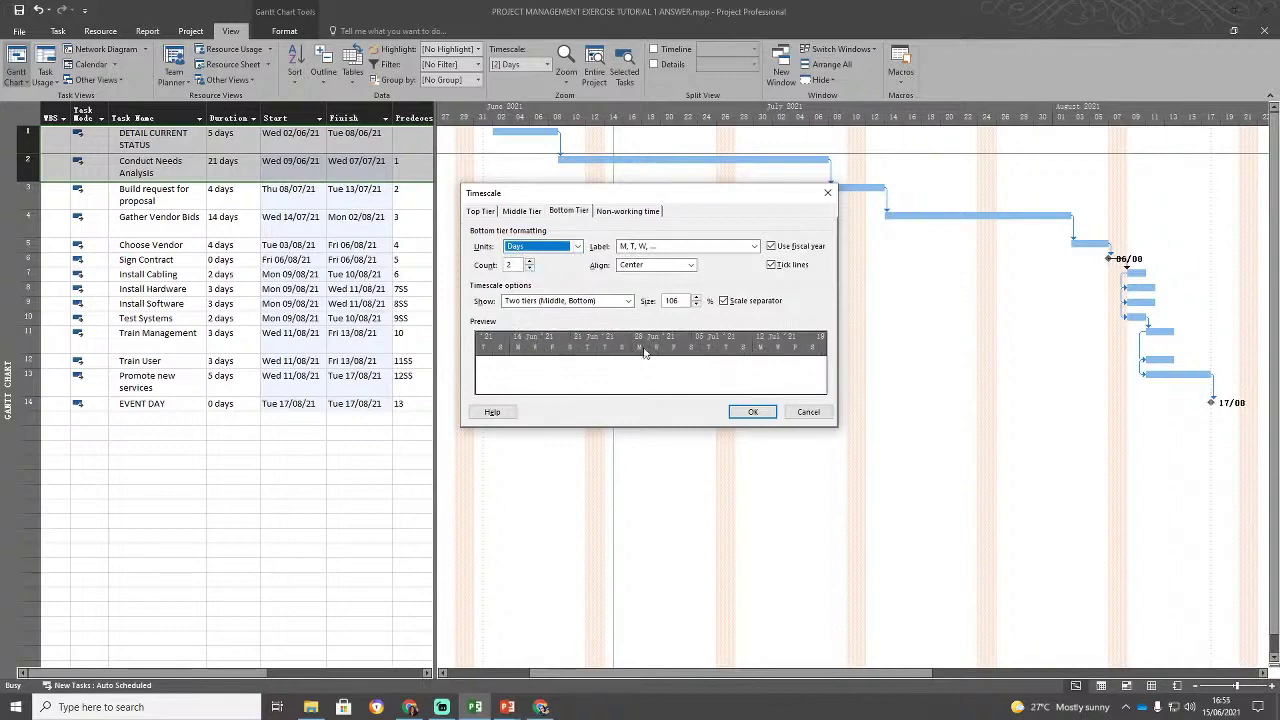
left_click(530, 268)
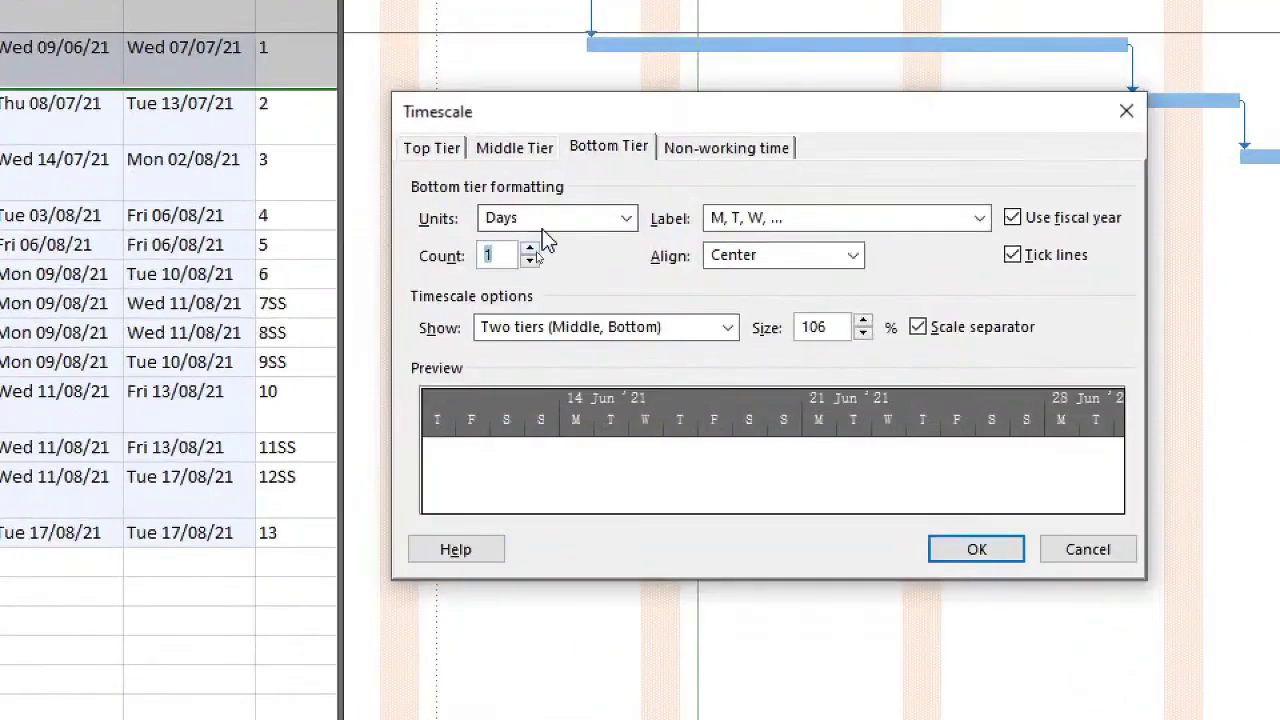
Set the bottom tier's label format to Mo, Tu, We, ... and apply the timescale settings.
left_click(979, 219)
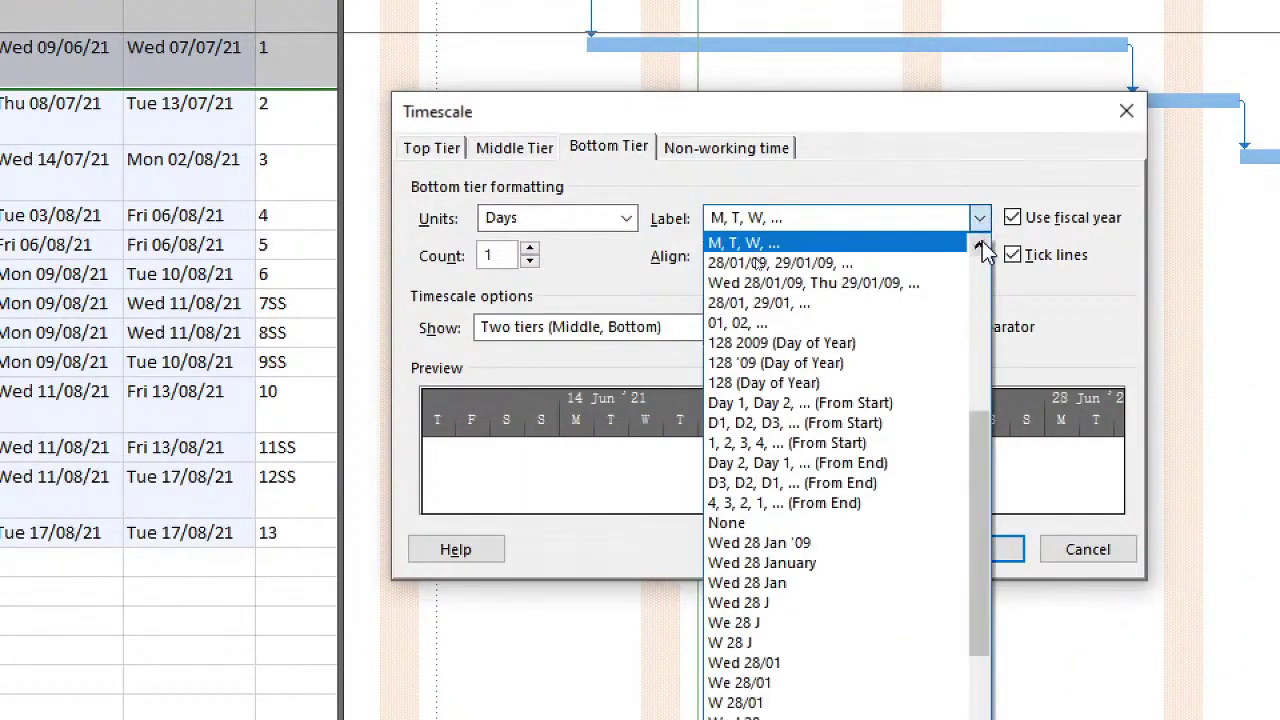
left_click(982, 245)
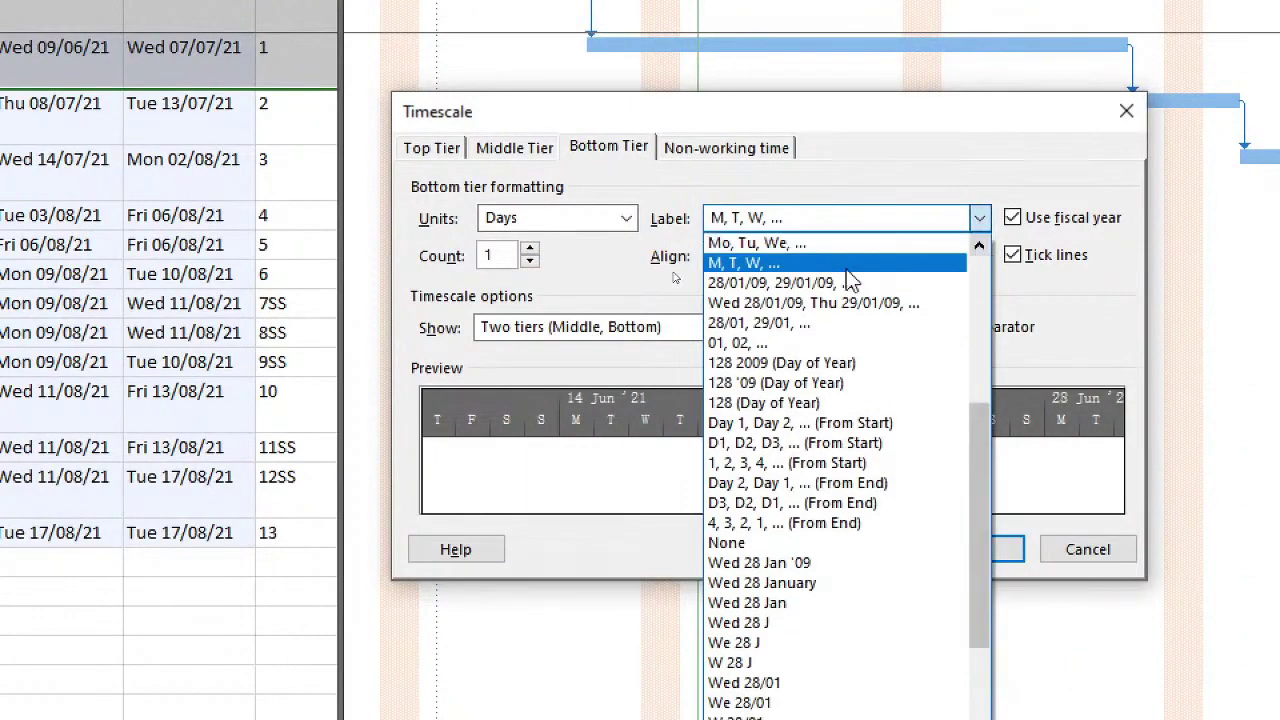
left_click(798, 245)
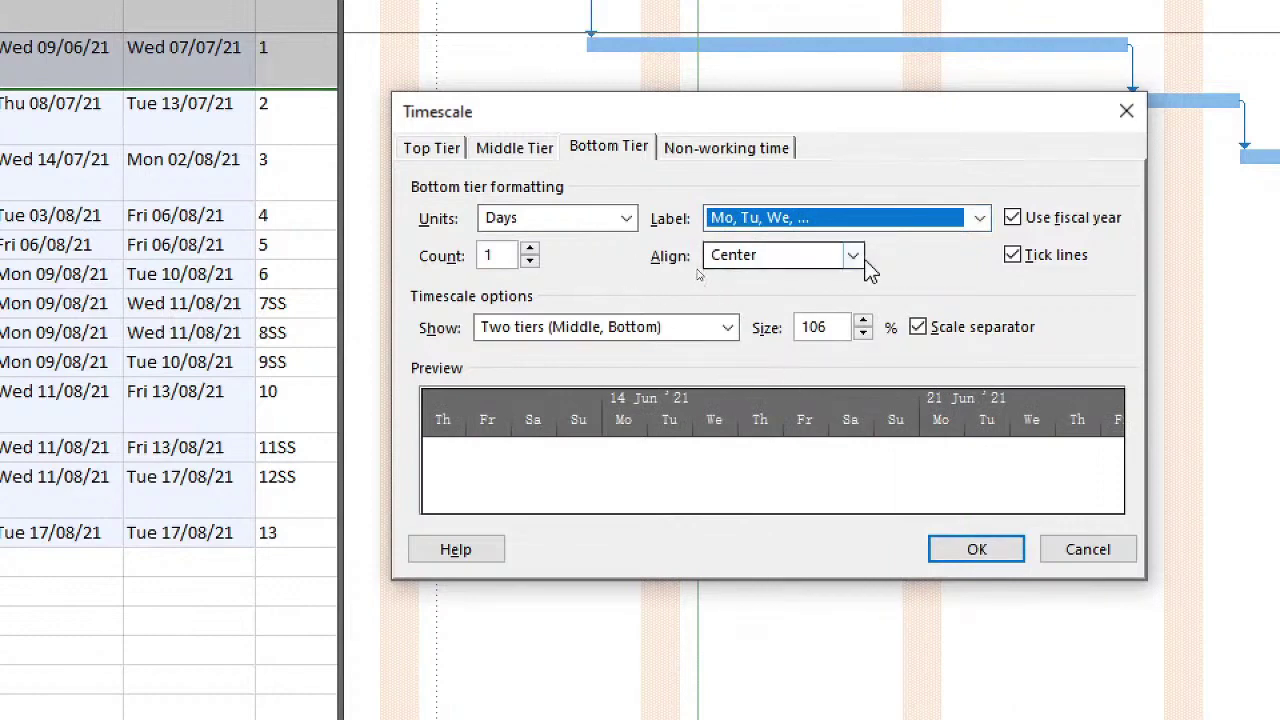
left_click(976, 549)
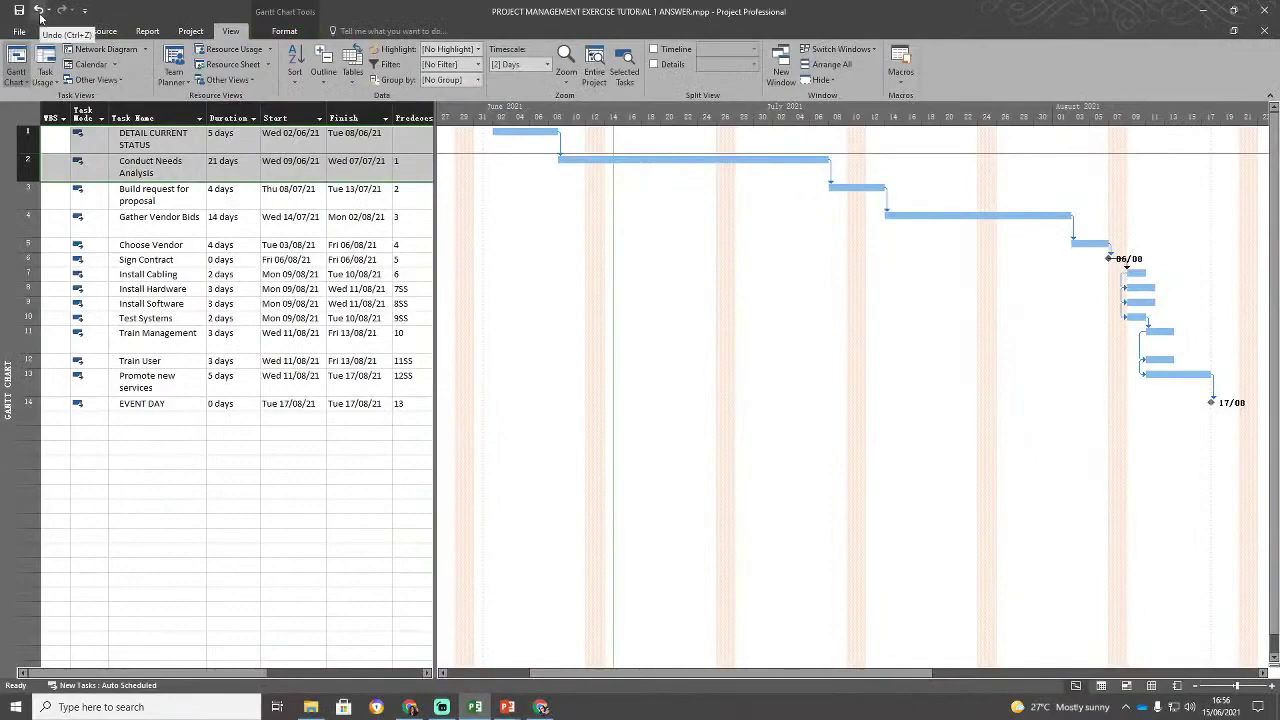
Undo the last change to the Gantt chart.
left_click(40, 14)
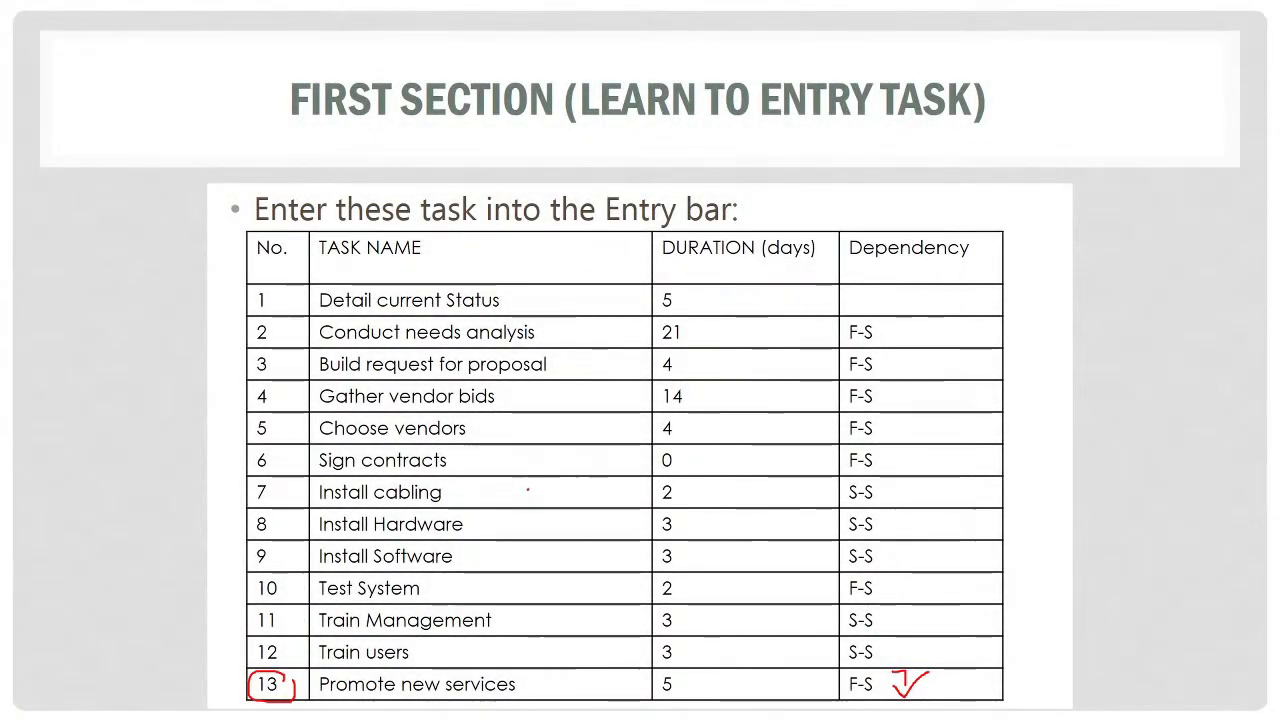
key("Right")
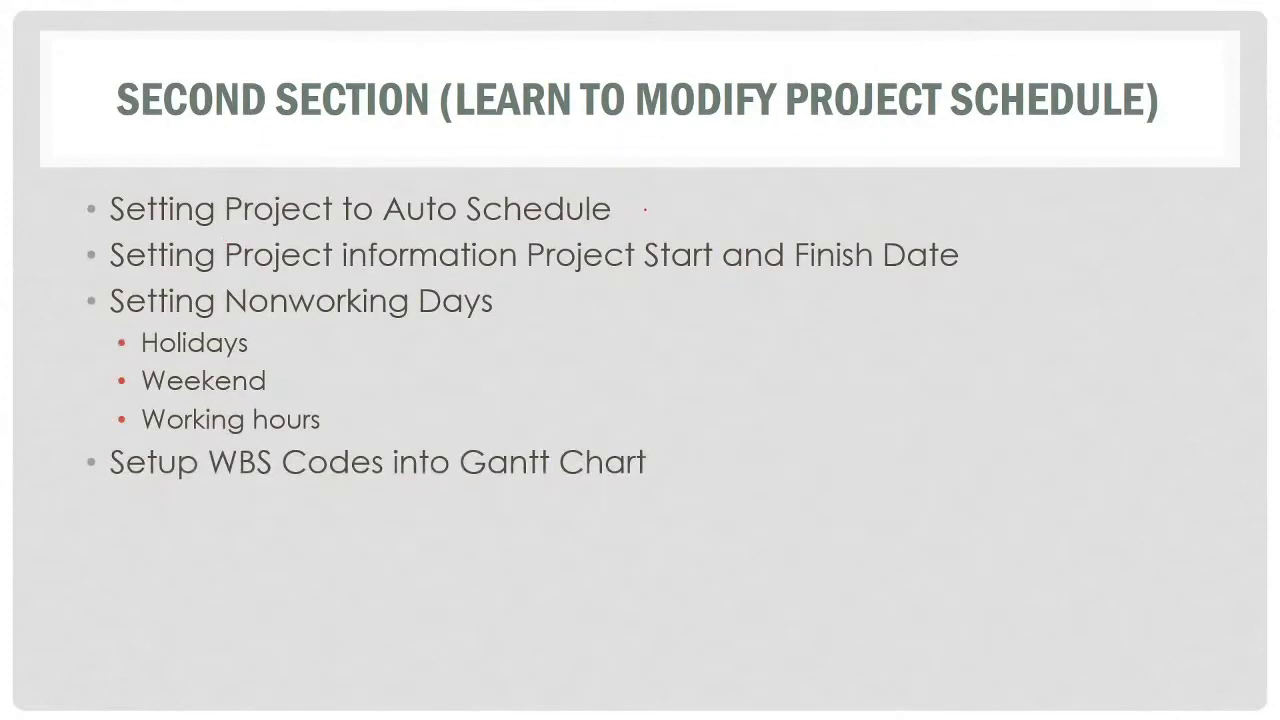
left_click_drag(641, 208, 680, 180)
left_click_drag(969, 252, 1040, 197)
left_click_drag(556, 287, 652, 281)
left_click_drag(803, 284, 890, 279)
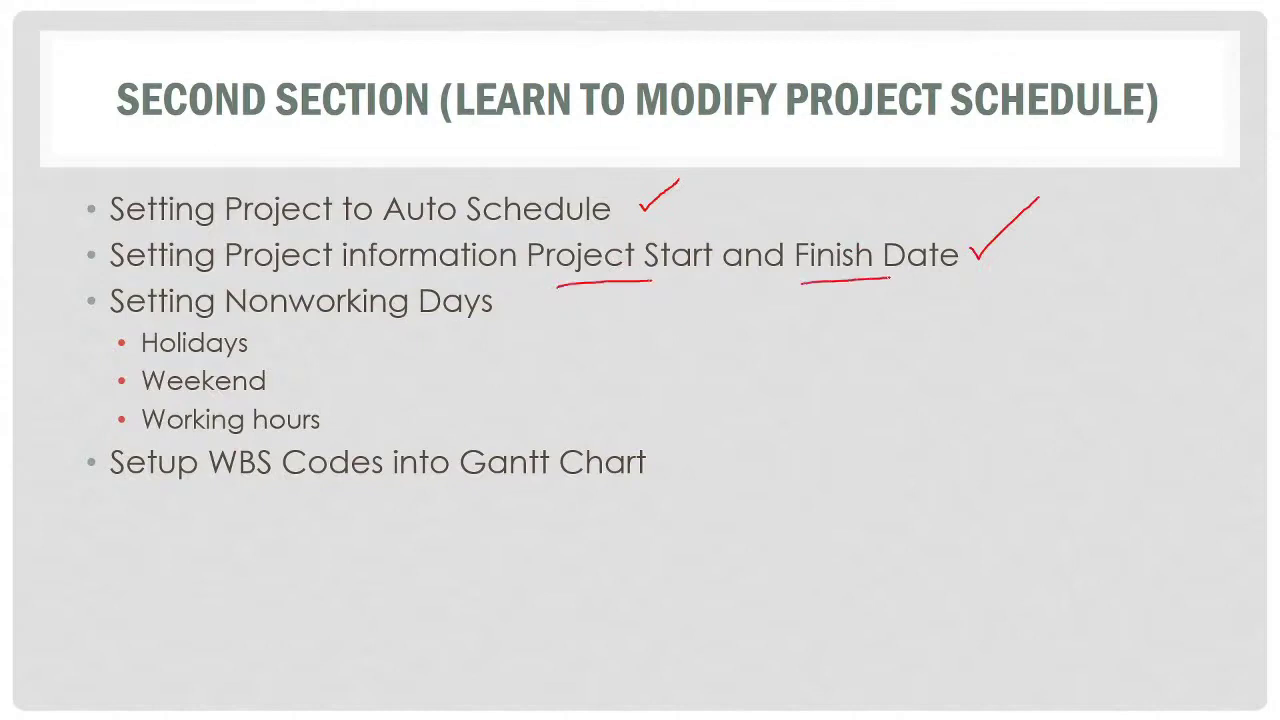
left_click_drag(253, 326, 446, 330)
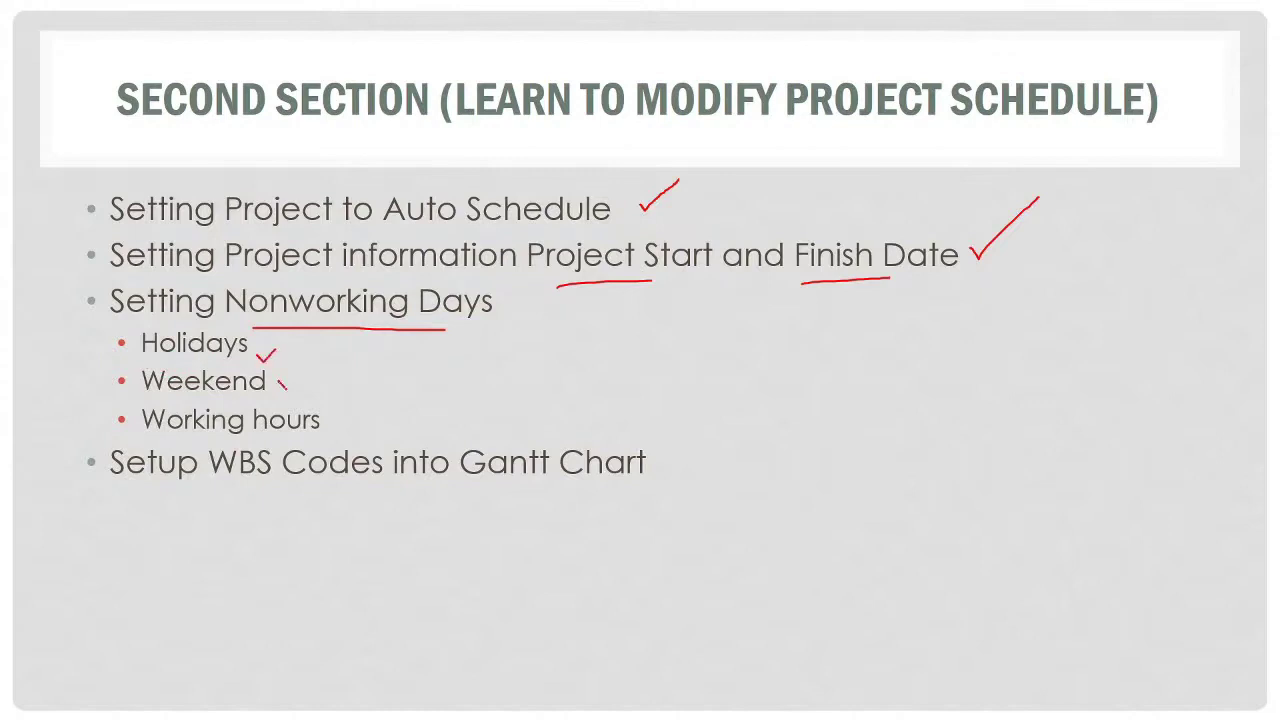
left_click_drag(287, 387, 318, 366)
left_click_drag(332, 418, 361, 397)
mouse_move(284, 430)
left_mouse_down()
mouse_move(218, 448)
mouse_move(288, 440)
left_mouse_up()
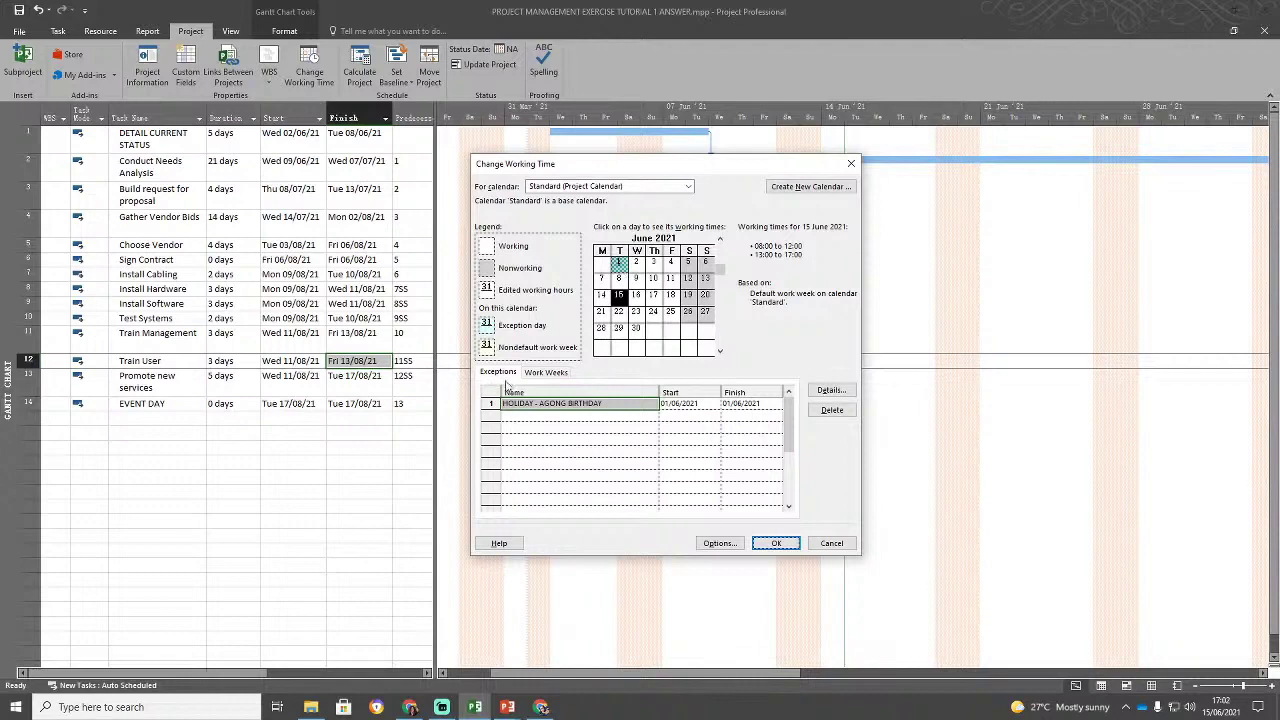
Examine the 1 June 2021 exception in the Standard project calendar and view the details of HOLIDAY - AGONG BIRTHDAY.
left_click(546, 376)
left_click(510, 375)
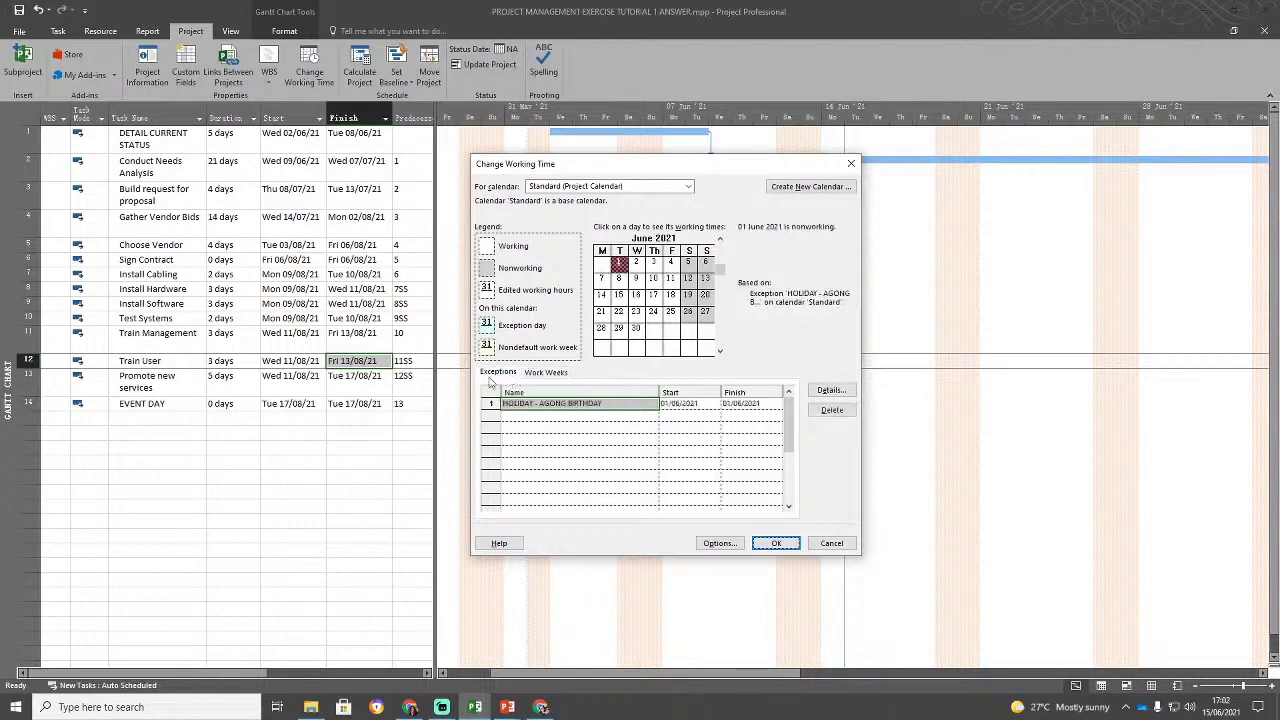
left_click(619, 262)
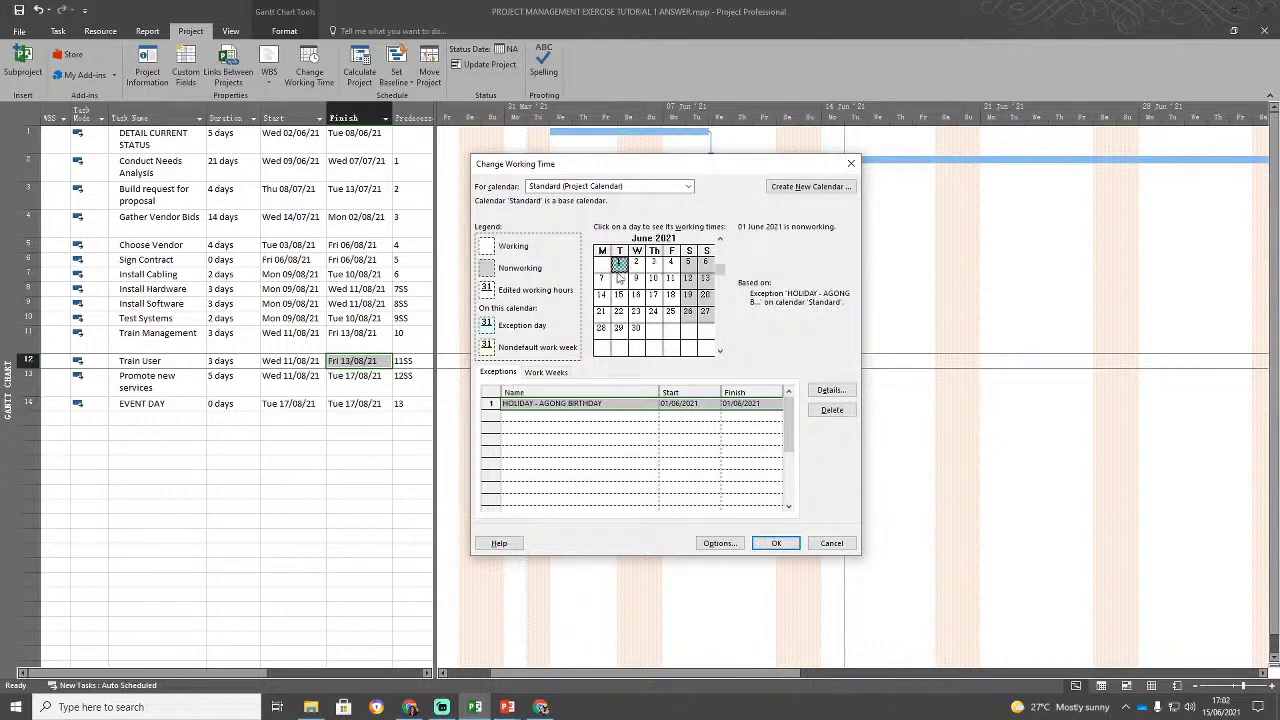
left_click(582, 403)
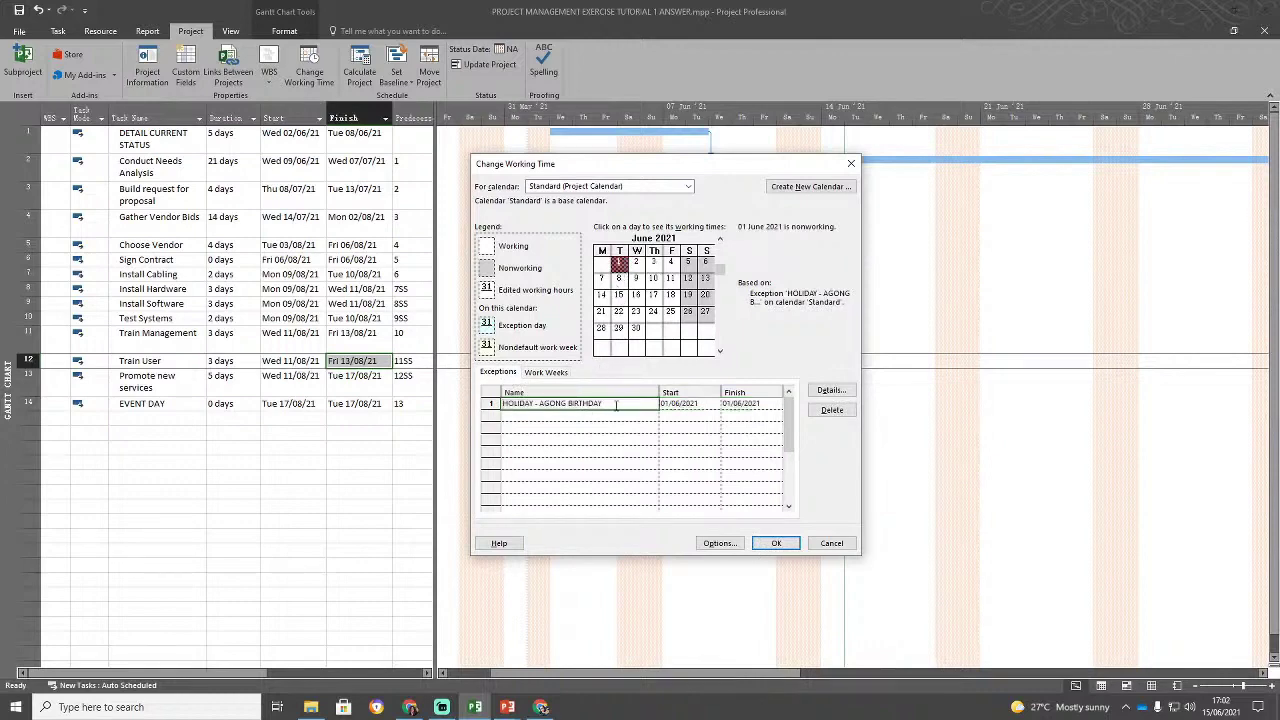
double_click(612, 405)
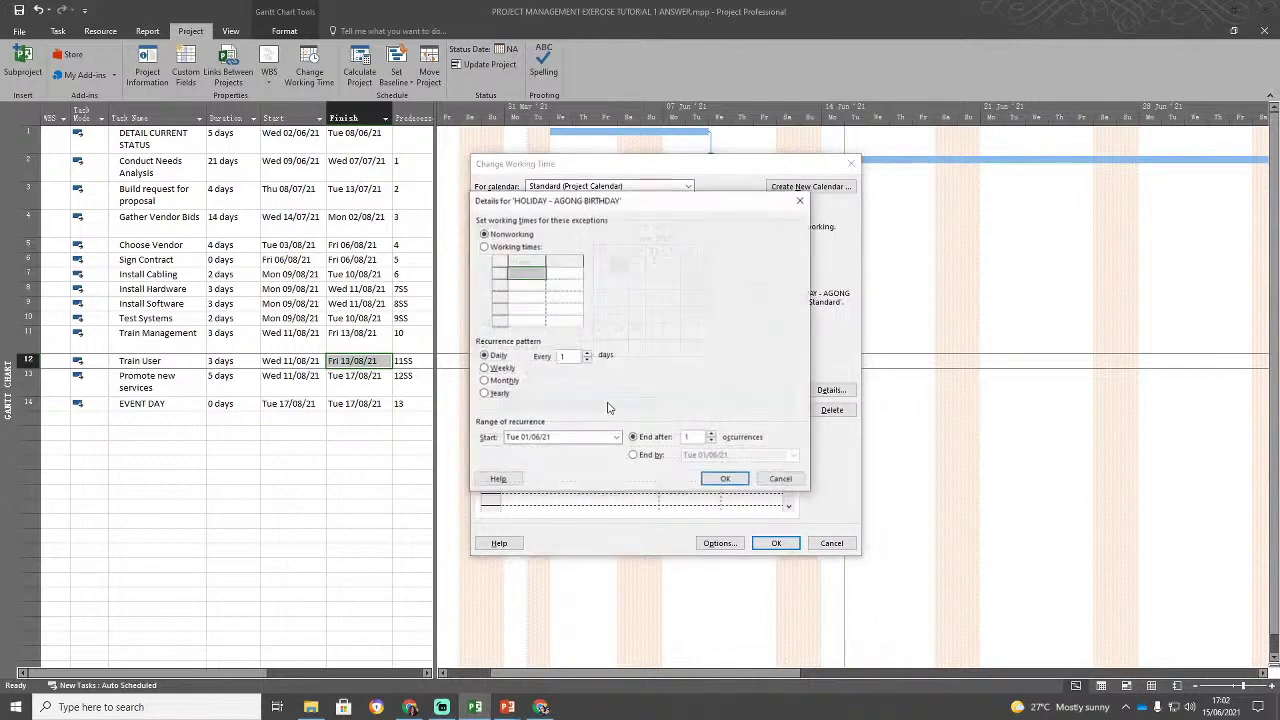
left_click(779, 479)
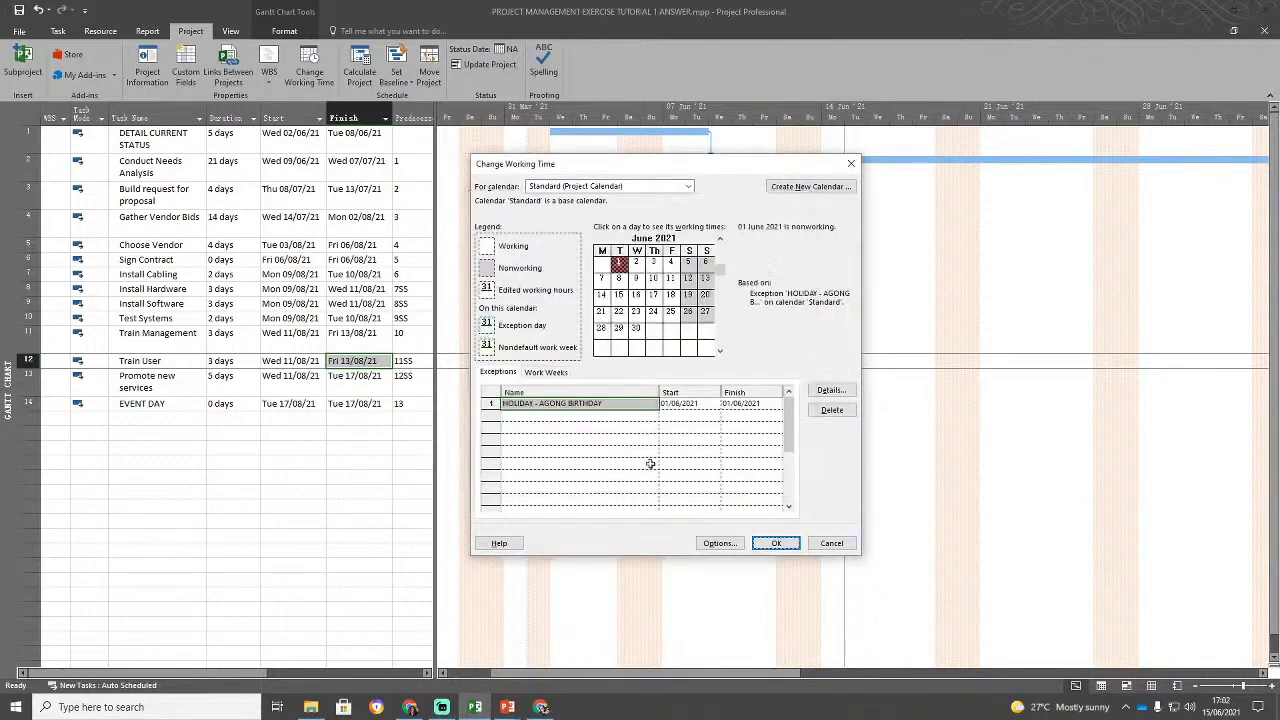
Review the name, start date and finish date of the calendar's first exception without altering them.
left_click(600, 404)
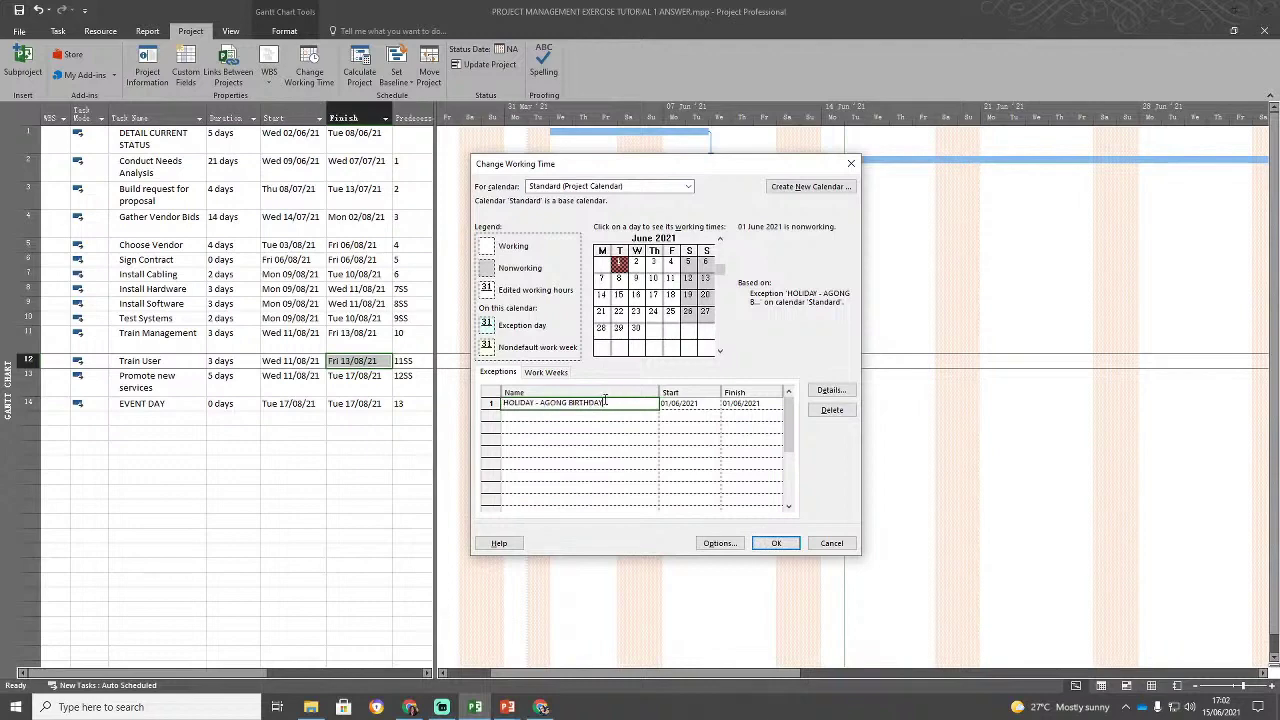
left_click_drag(606, 403, 496, 404)
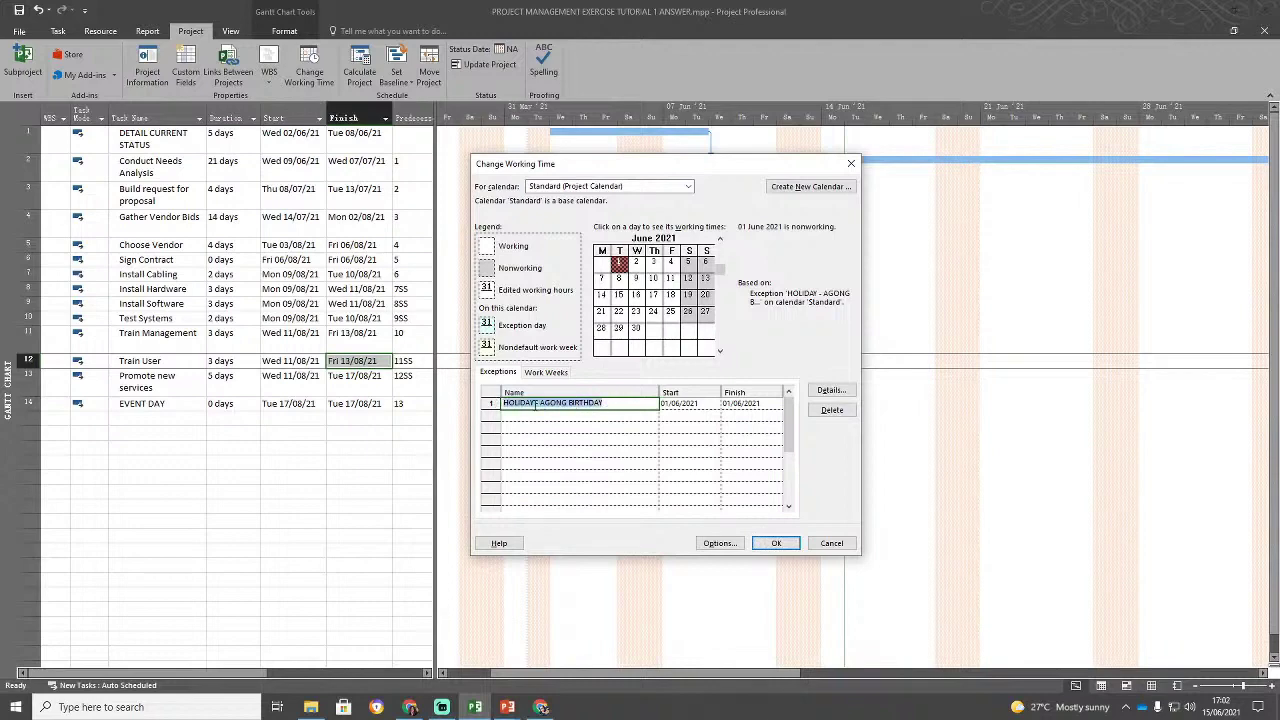
left_click(544, 405)
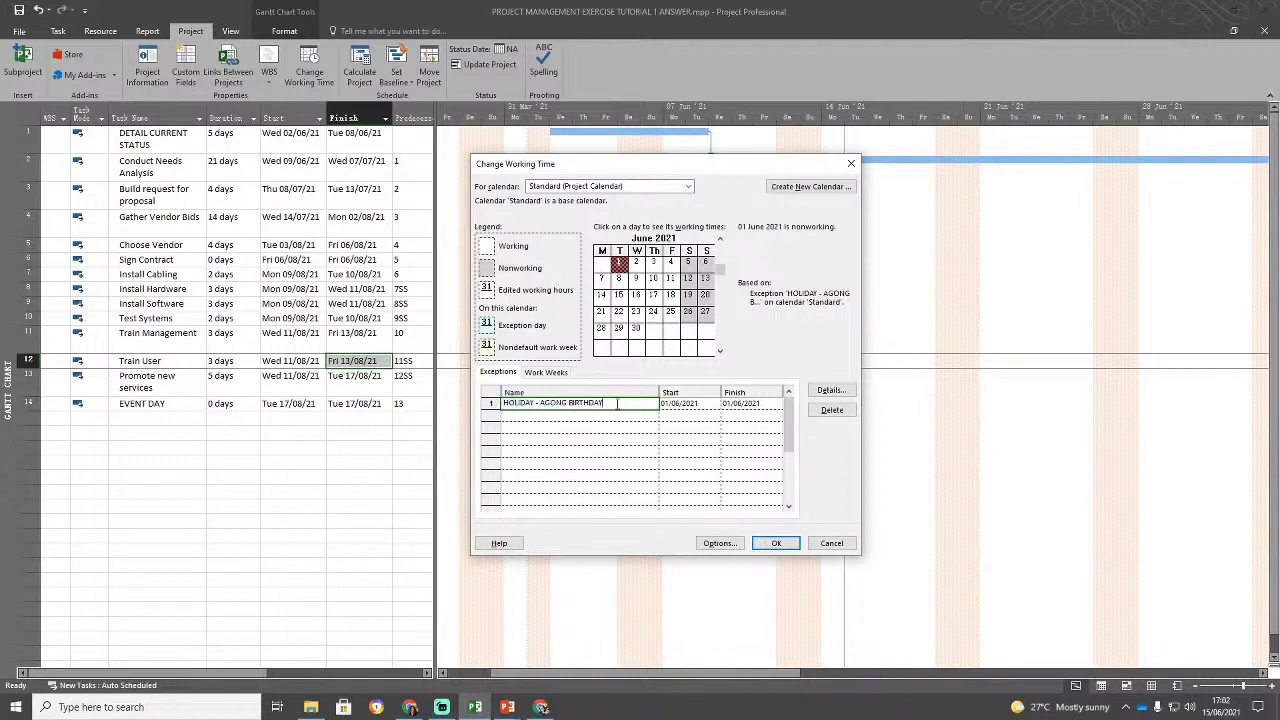
left_click(706, 403)
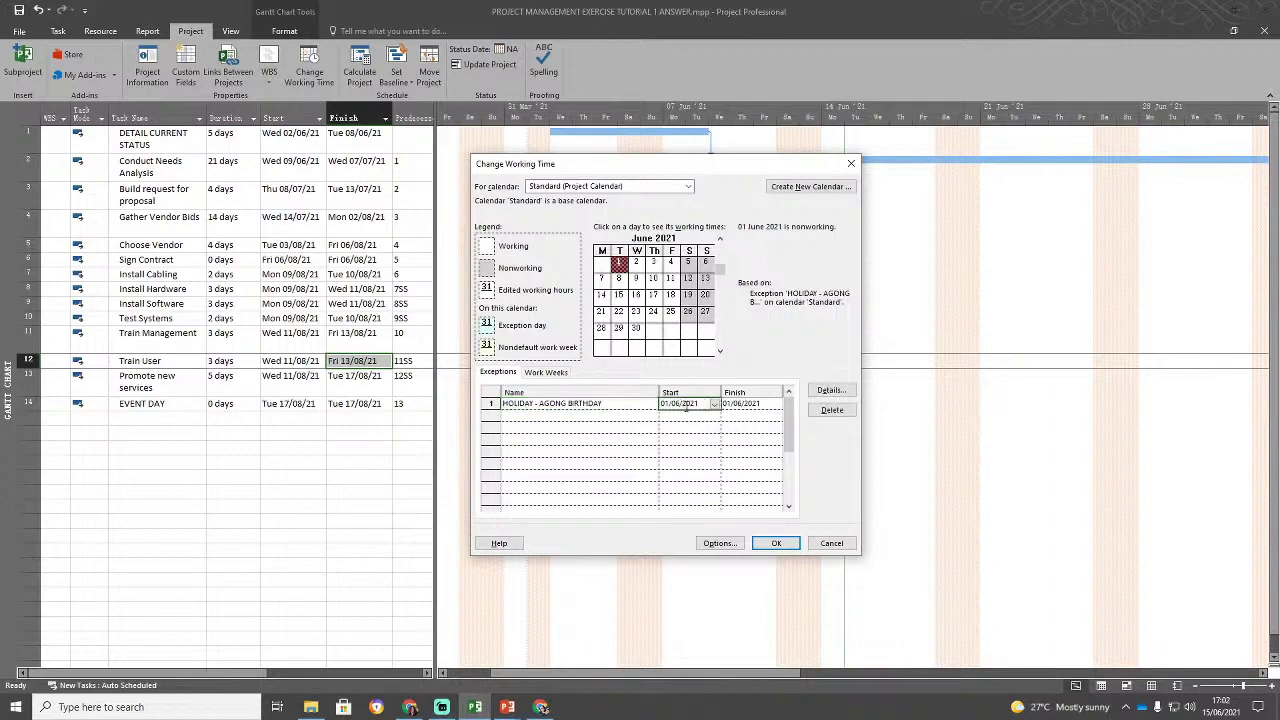
left_click(735, 405)
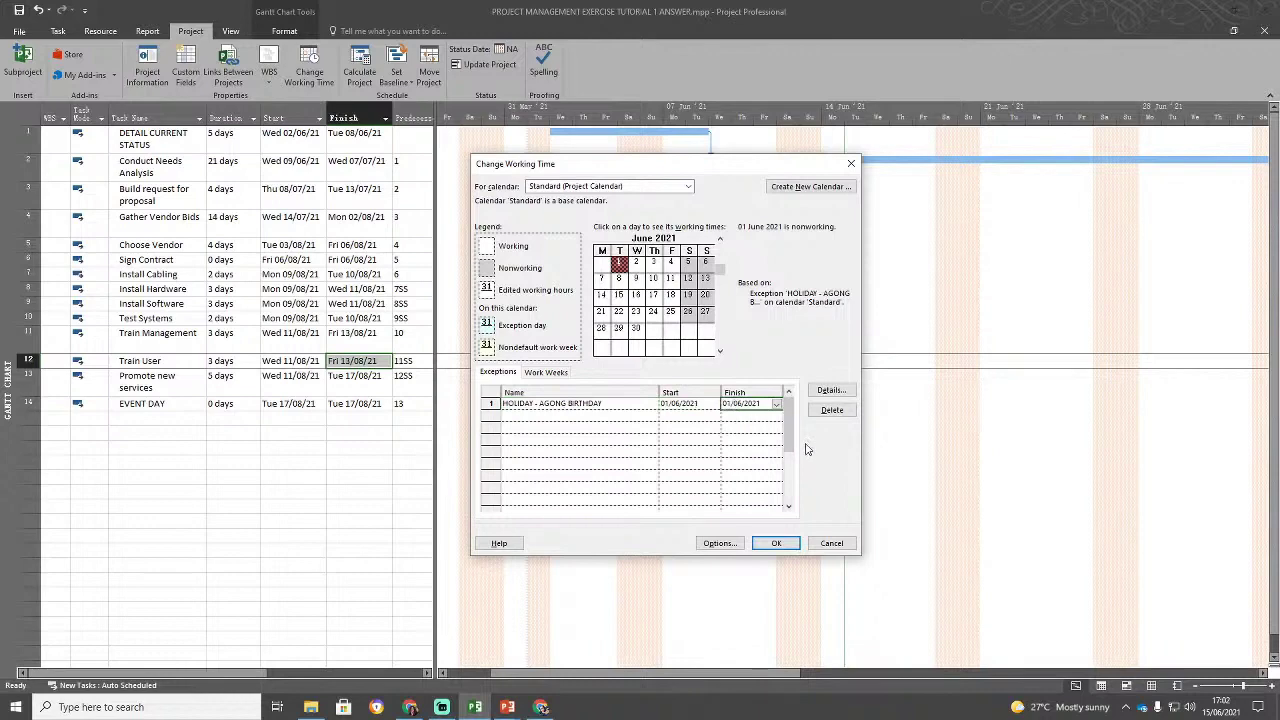
Open the holiday exception's details and examine the daily, weekly, monthly and yearly recurrence options.
left_click(831, 391)
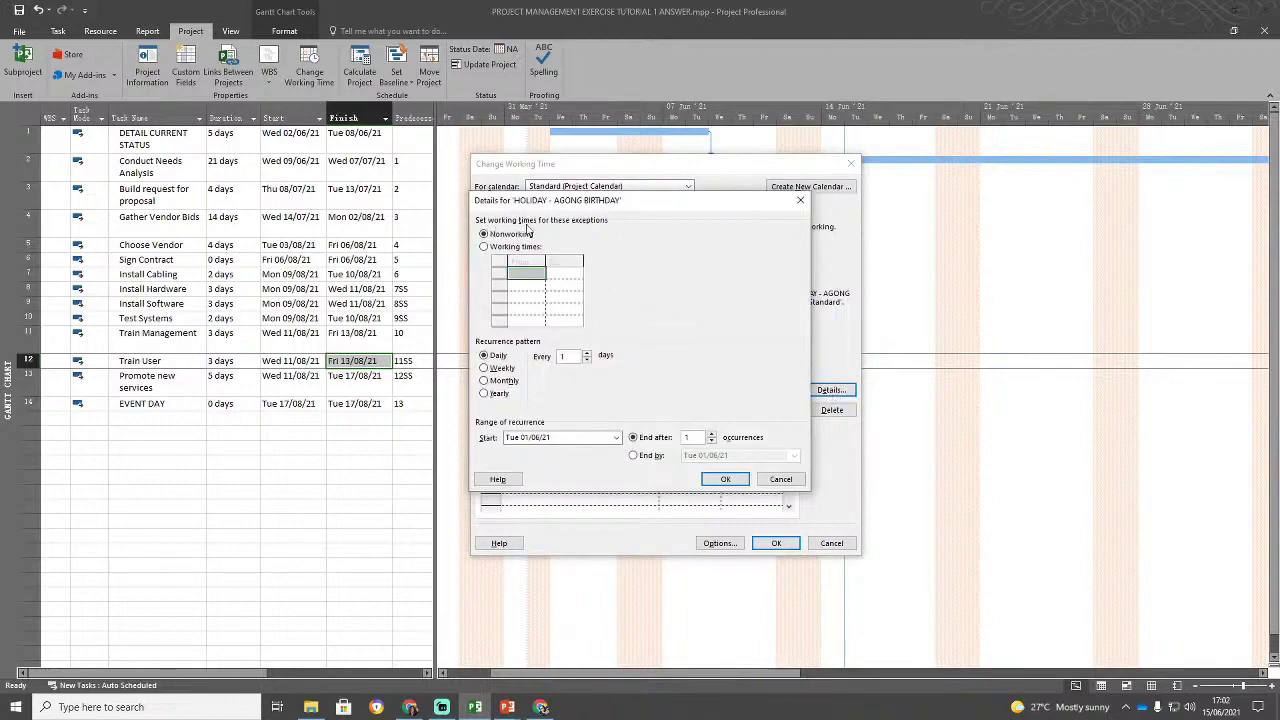
left_click(500, 234)
left_click(499, 357)
left_click(488, 393)
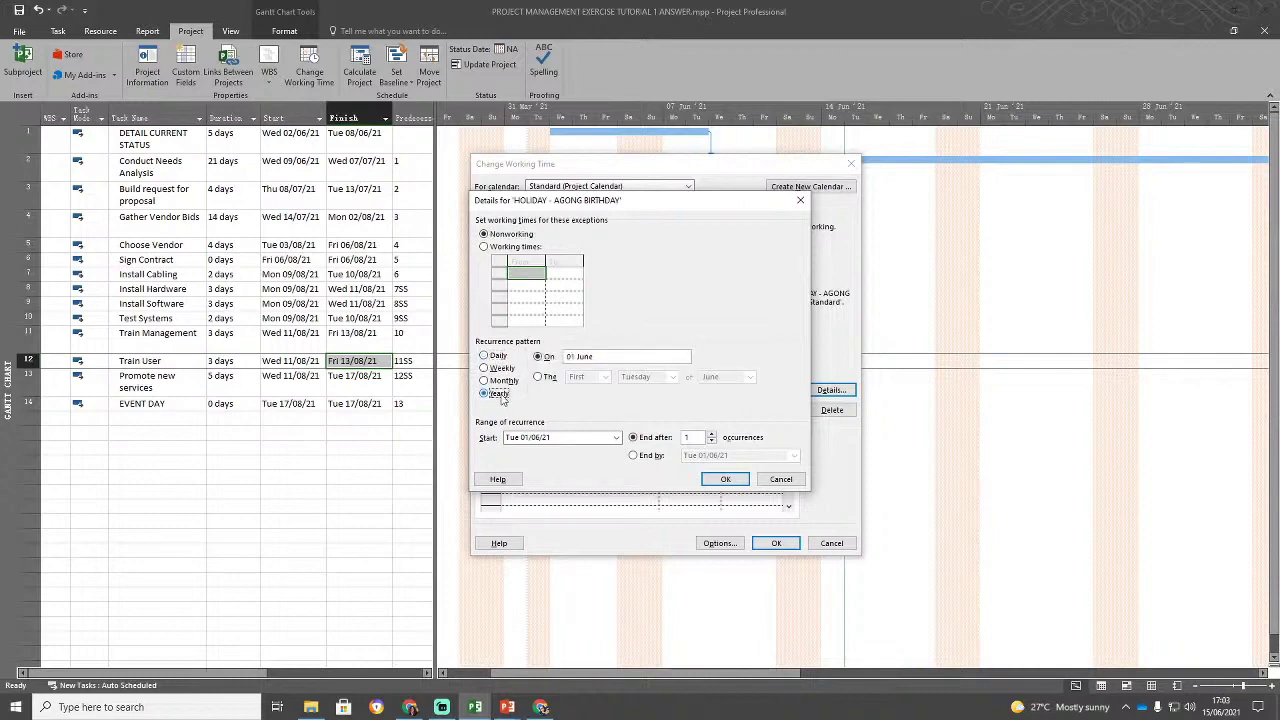
left_click(497, 357)
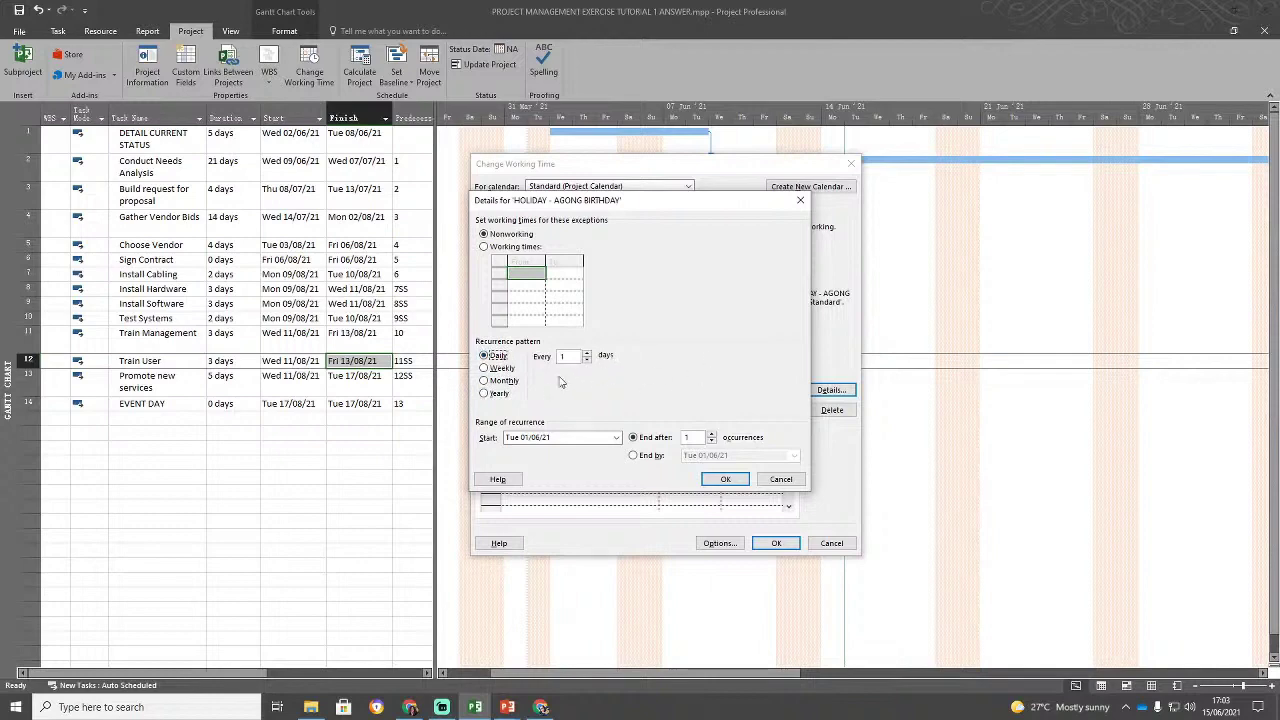
left_click(497, 368)
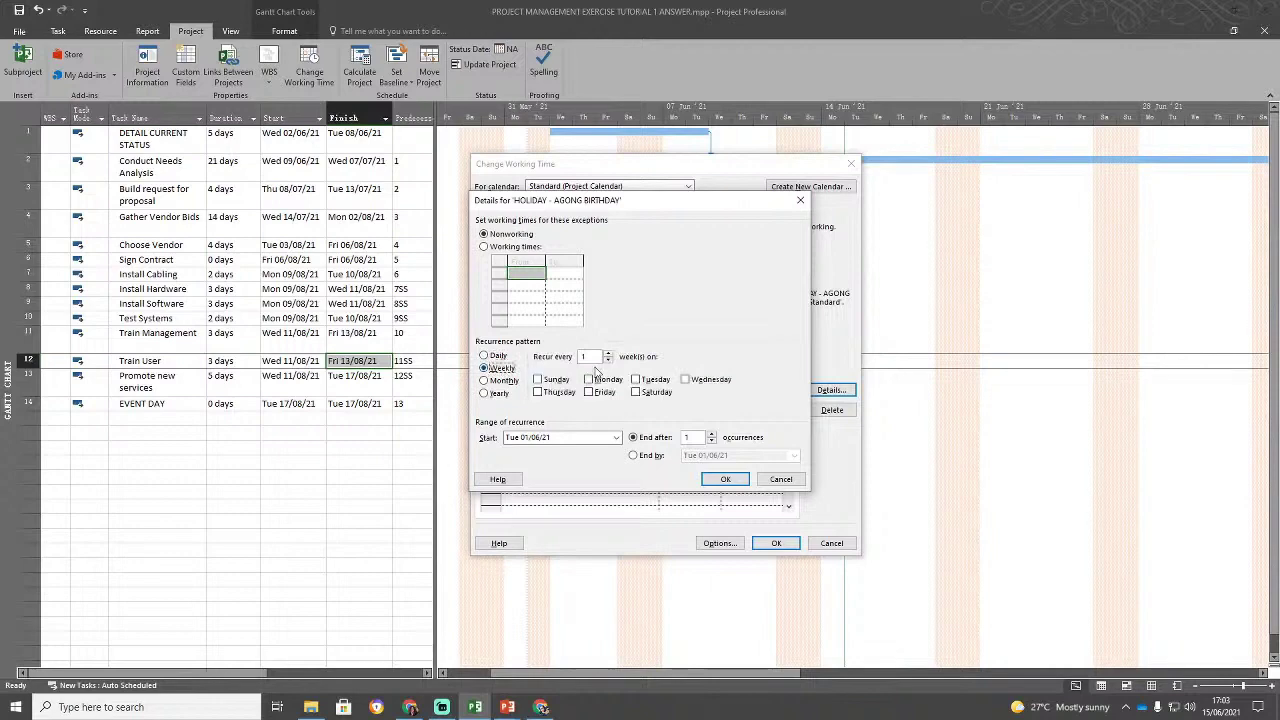
left_click(502, 381)
left_click(492, 394)
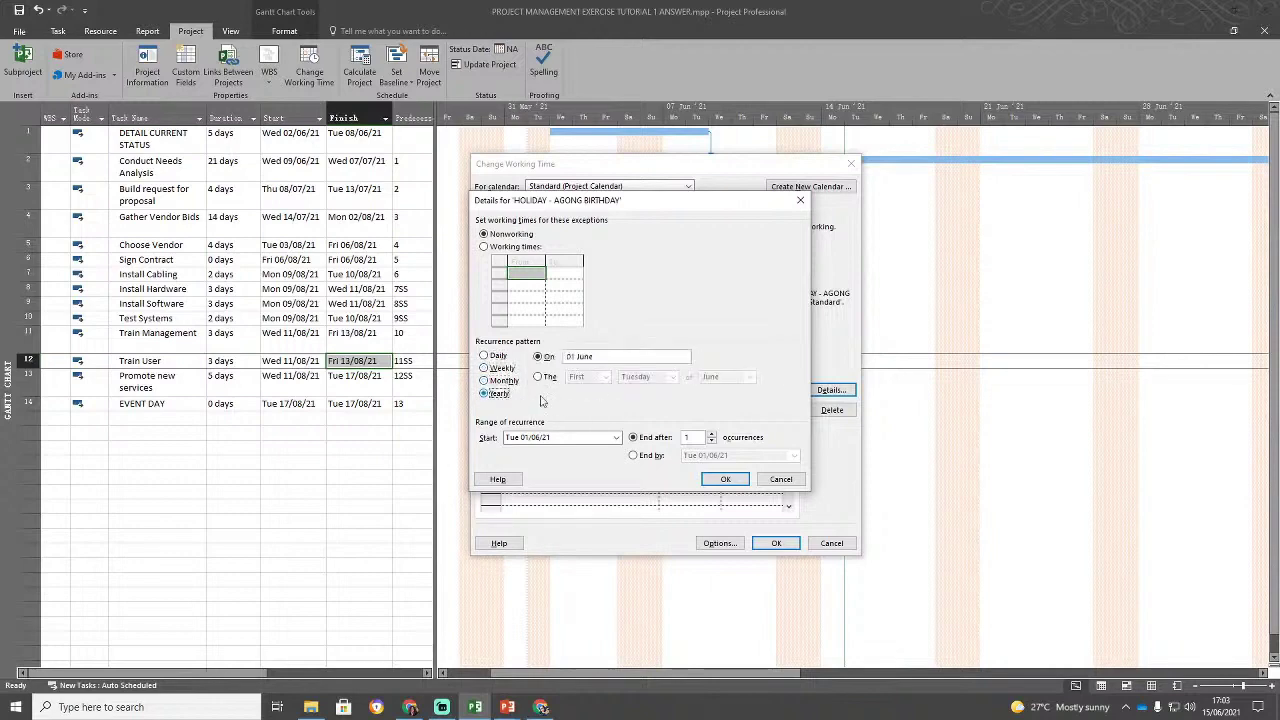
Set the holiday's recurrence pattern to Daily, every 1 day, starting Tue 01/06/21, and accept the exception details.
left_click(490, 355)
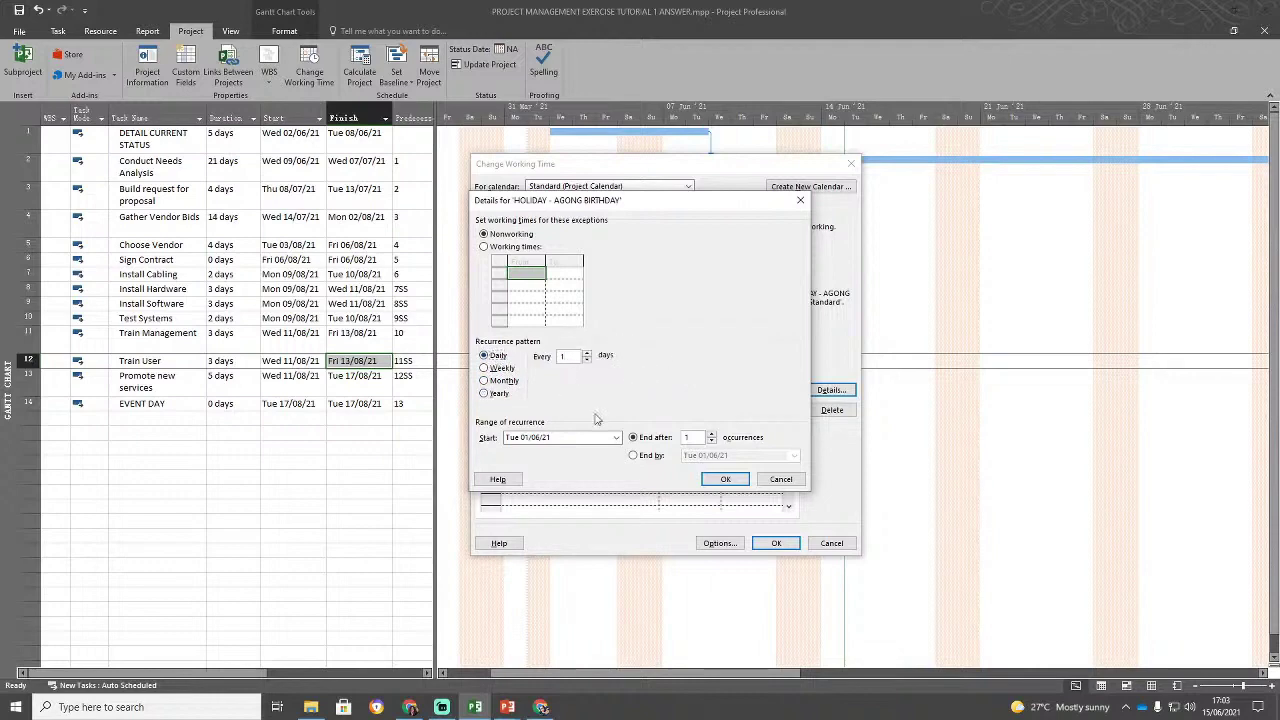
left_click(580, 356)
left_click(587, 360)
left_click(556, 436)
left_click(500, 394)
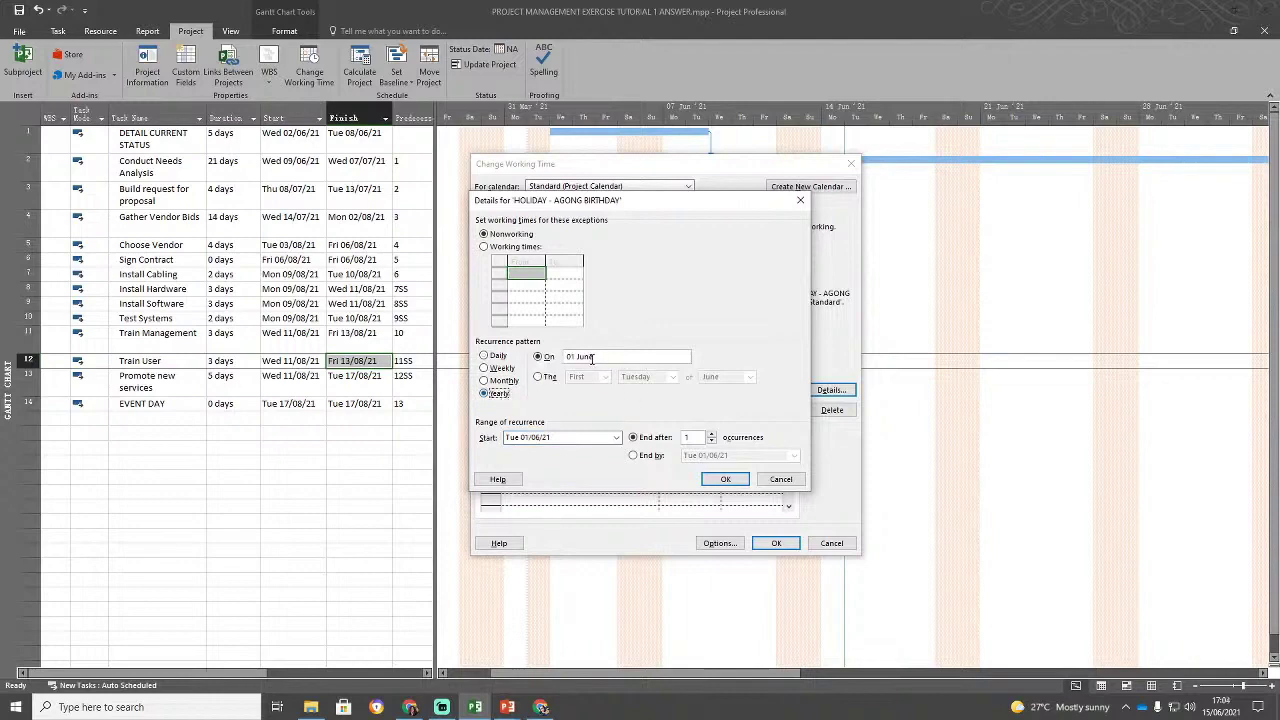
left_click(591, 358)
left_click(494, 357)
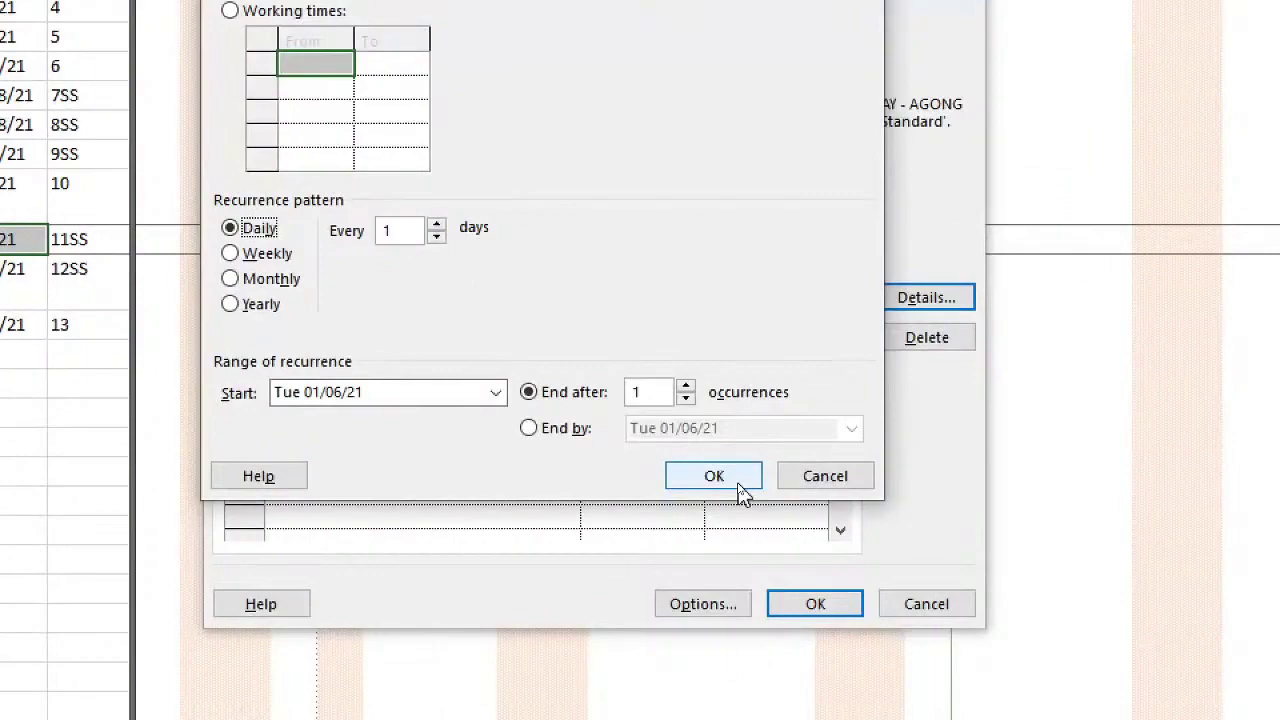
left_click(714, 476)
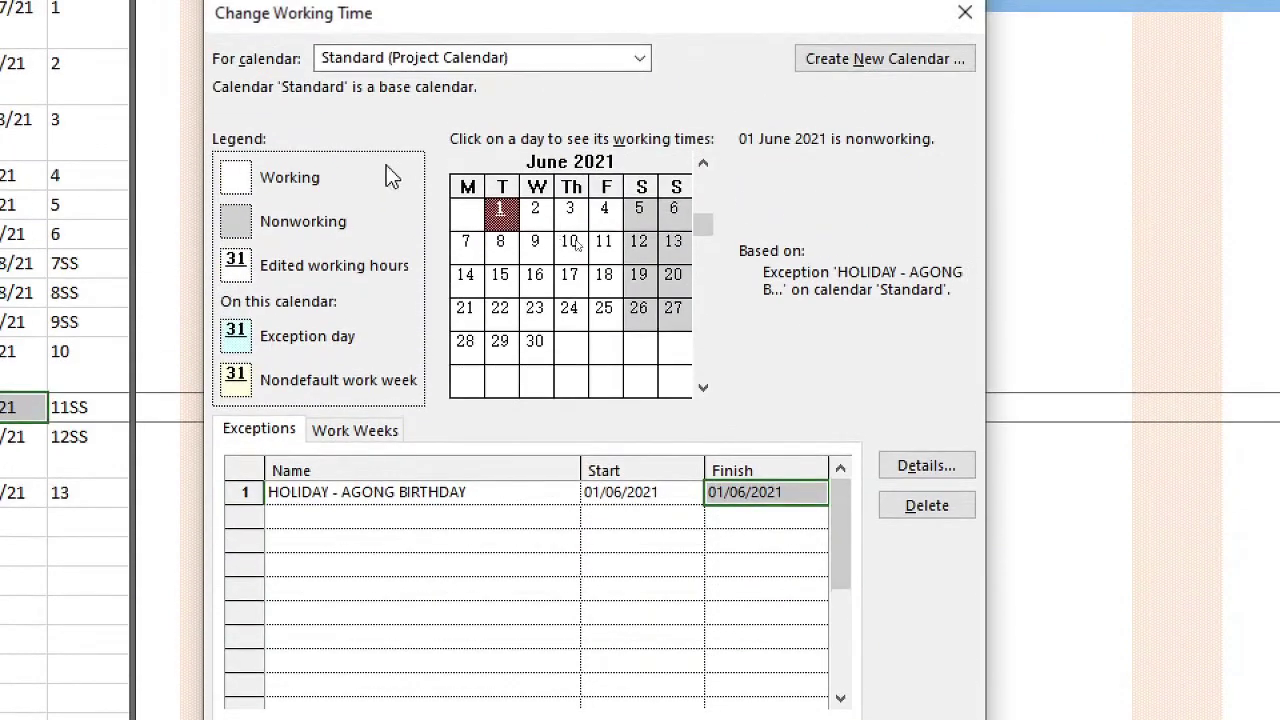
Compare the working times of 1, 8 and 9 June 2021 in the project calendar.
left_click(530, 248)
left_click(500, 215)
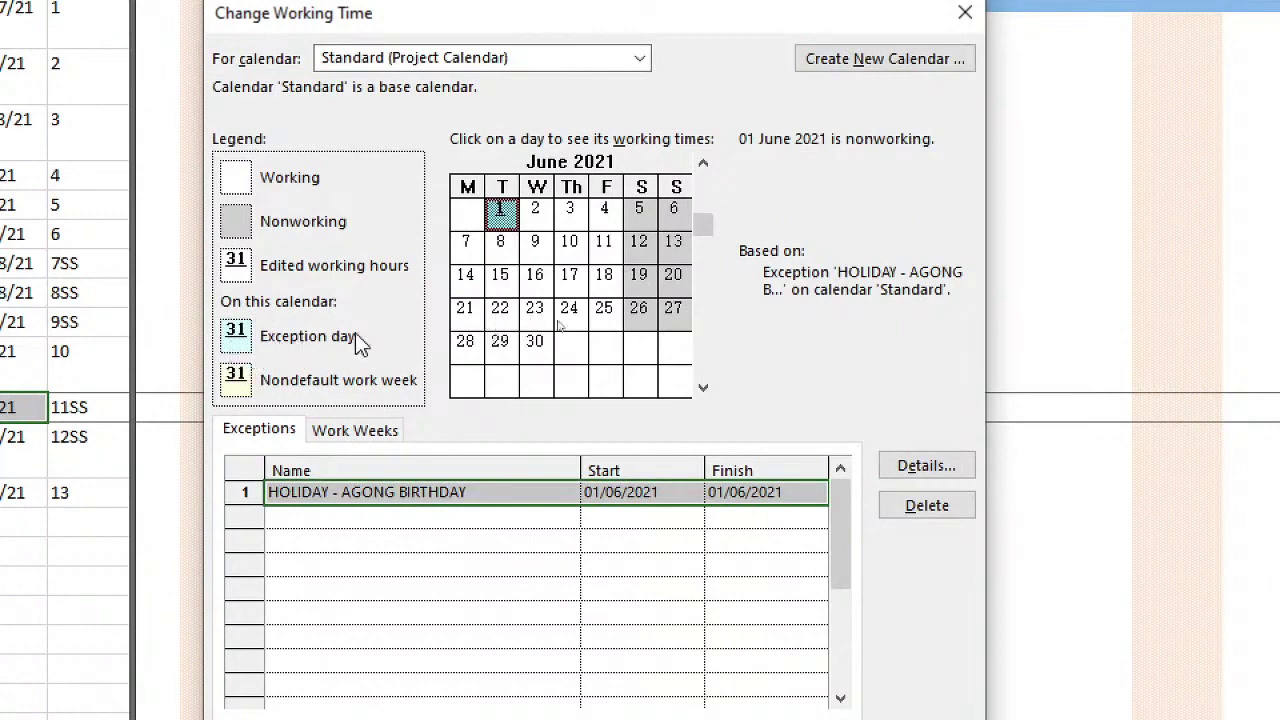
left_click(501, 242)
left_click(501, 212)
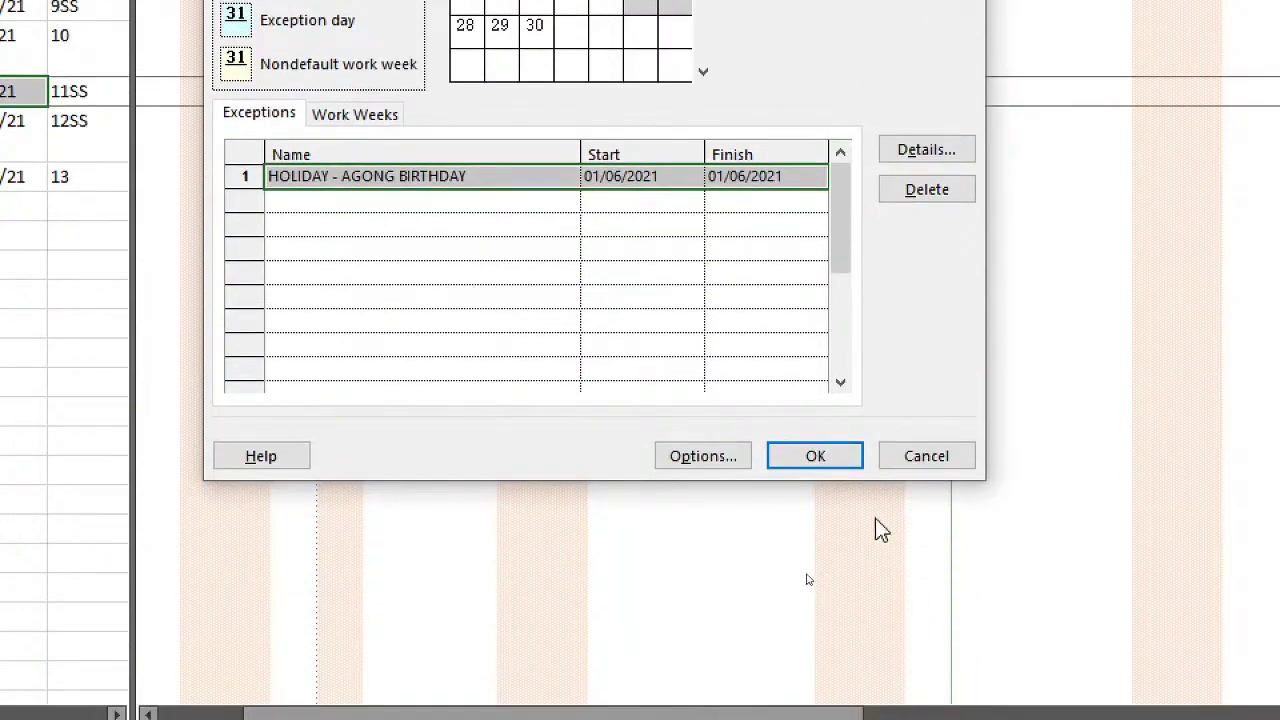
Apply the project calendar's working time changes, including the HOLIDAY - AGONG BIRTHDAY exception.
left_click_drag(834, 234, 837, 171)
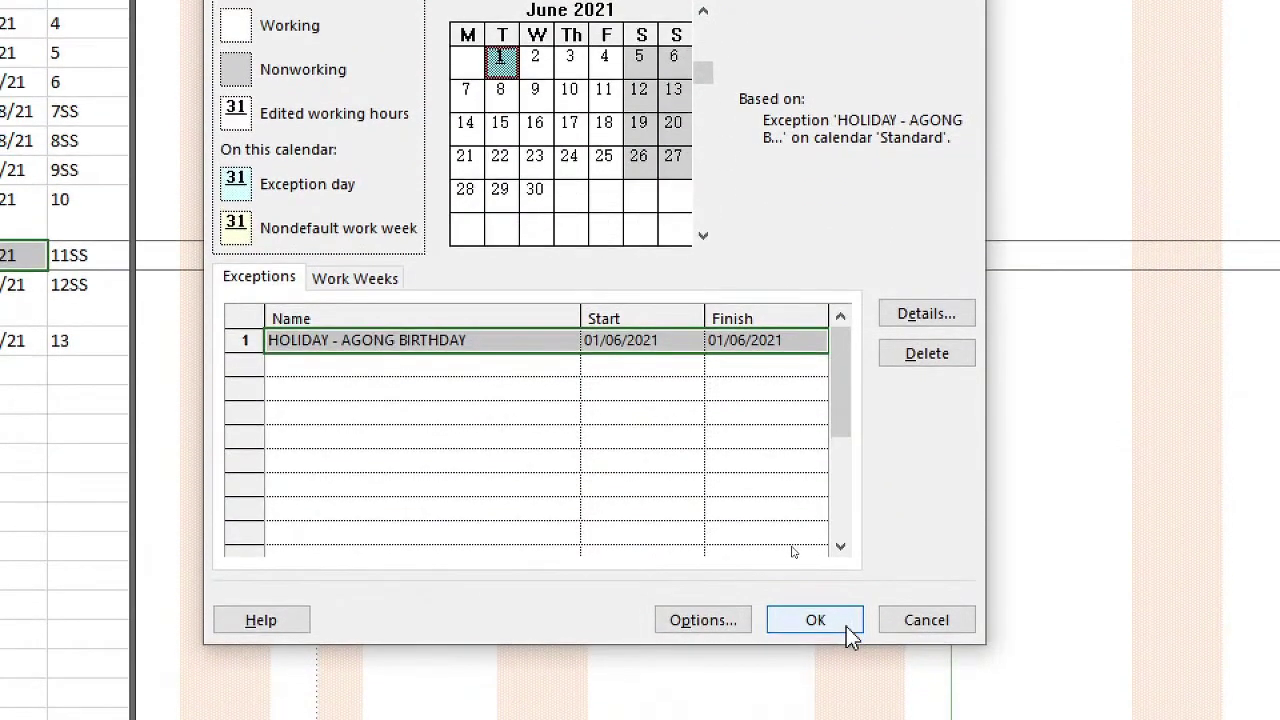
left_click(846, 626)
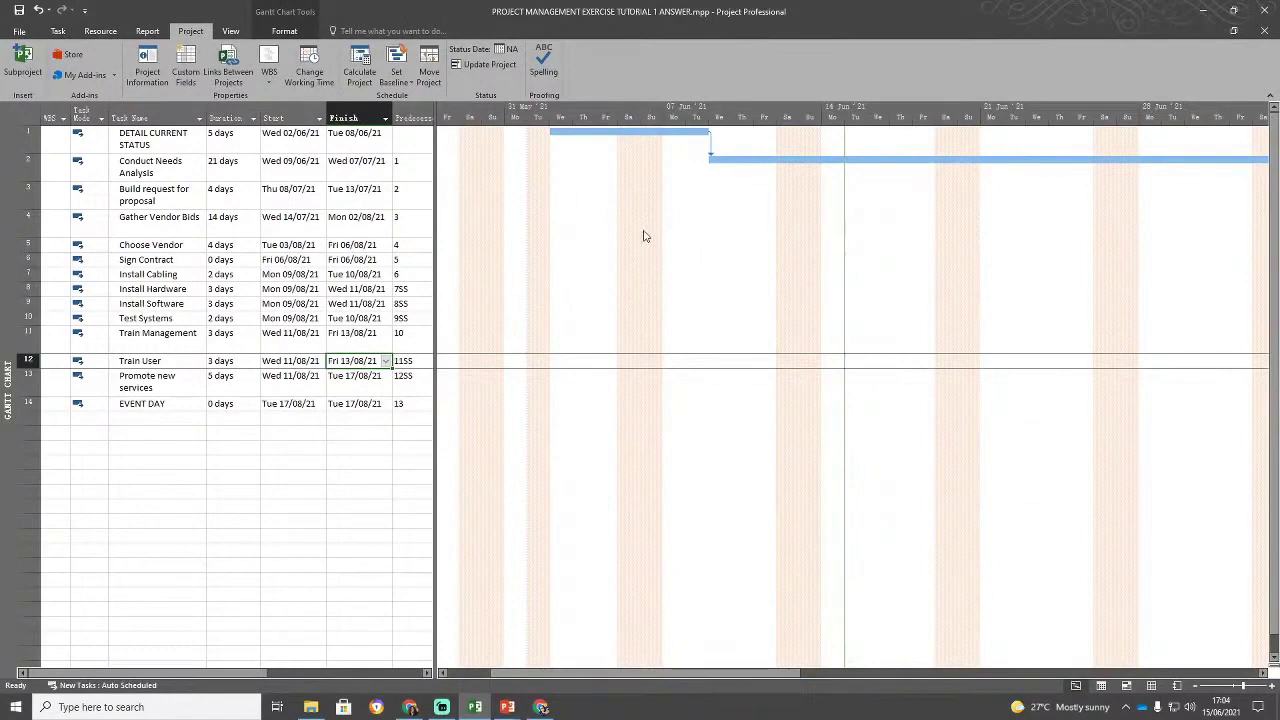
right_click(571, 200)
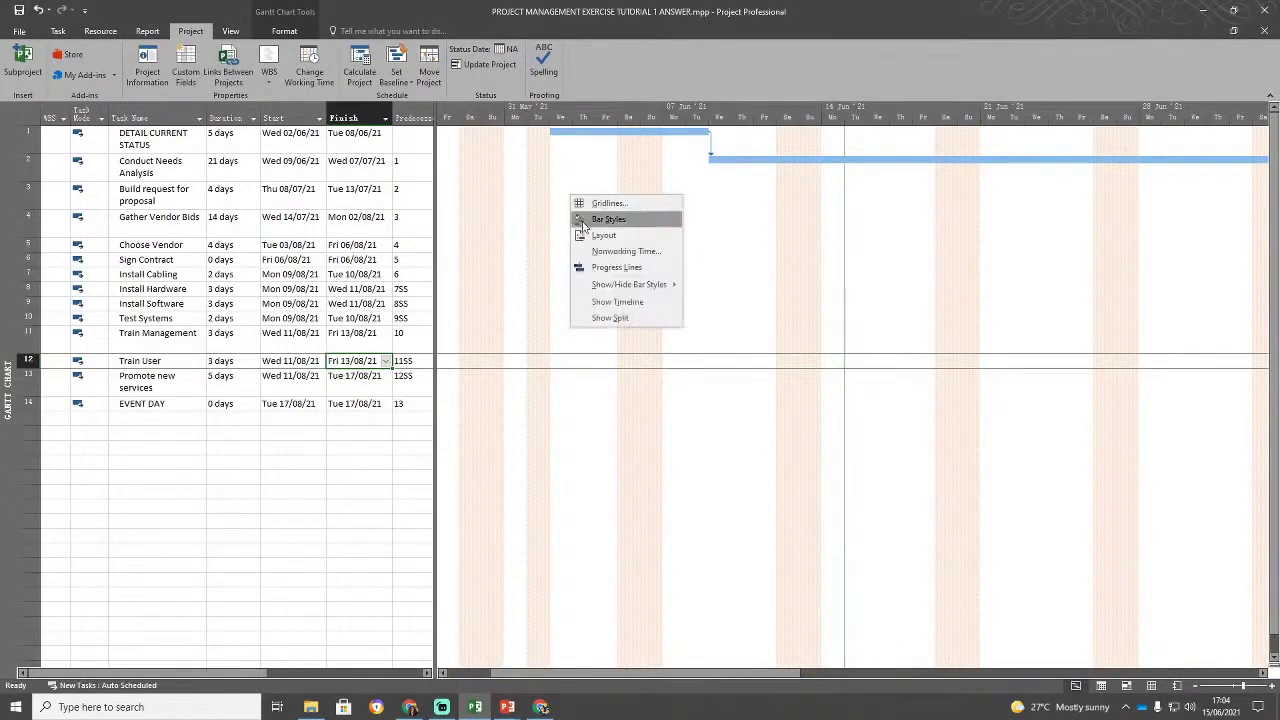
right_click(573, 172)
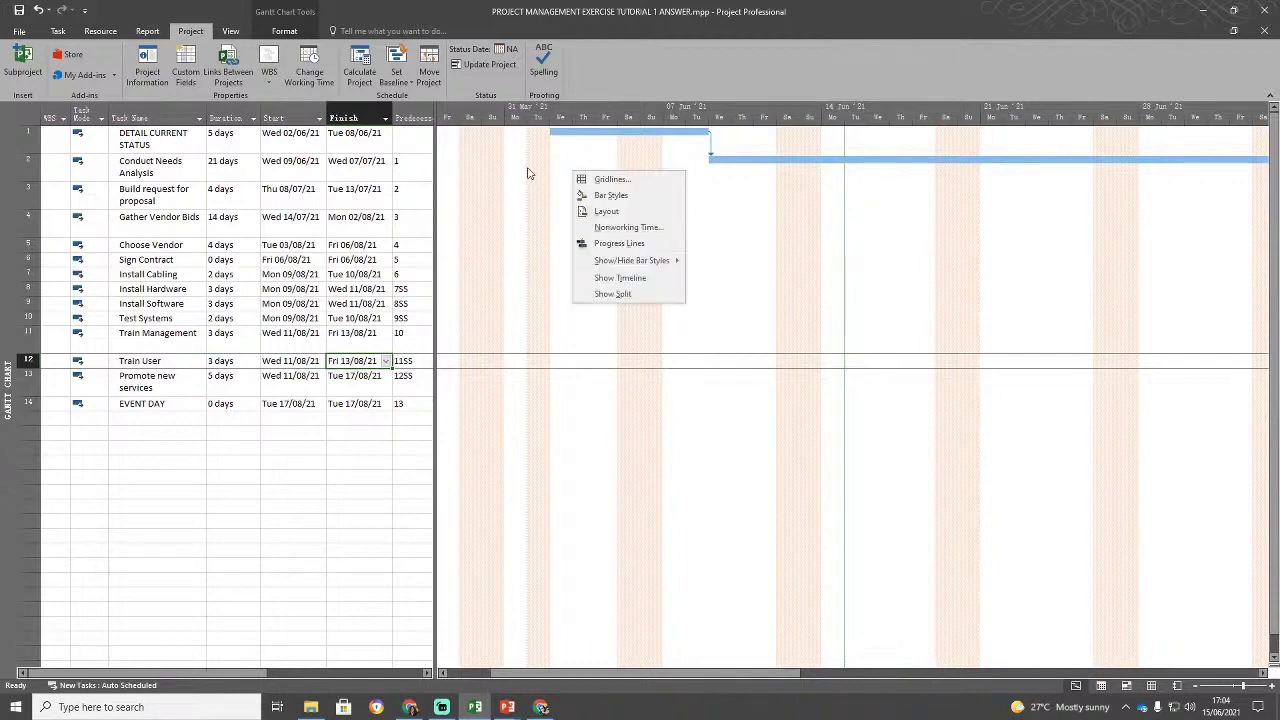
left_click(817, 212)
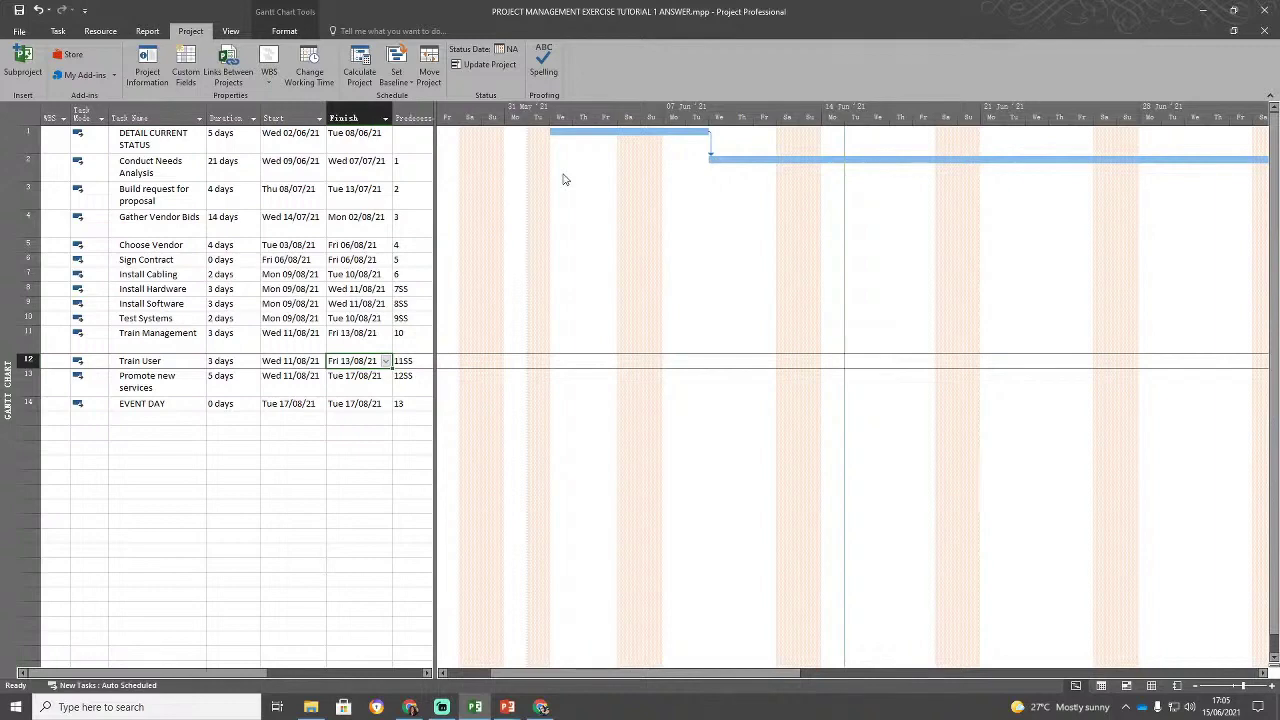
Try dark gray for the Gantt chart's nonworking time shading, and settle on the lightest green theme color.
right_click(563, 179)
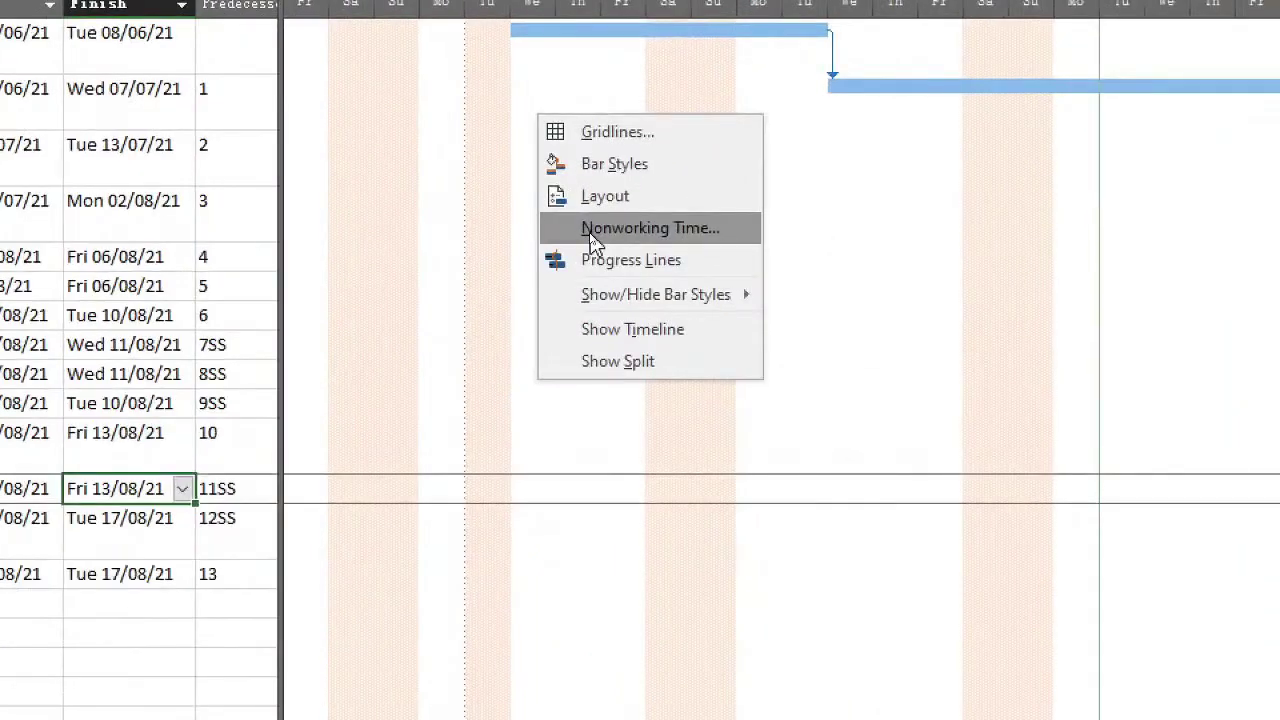
left_click(620, 228)
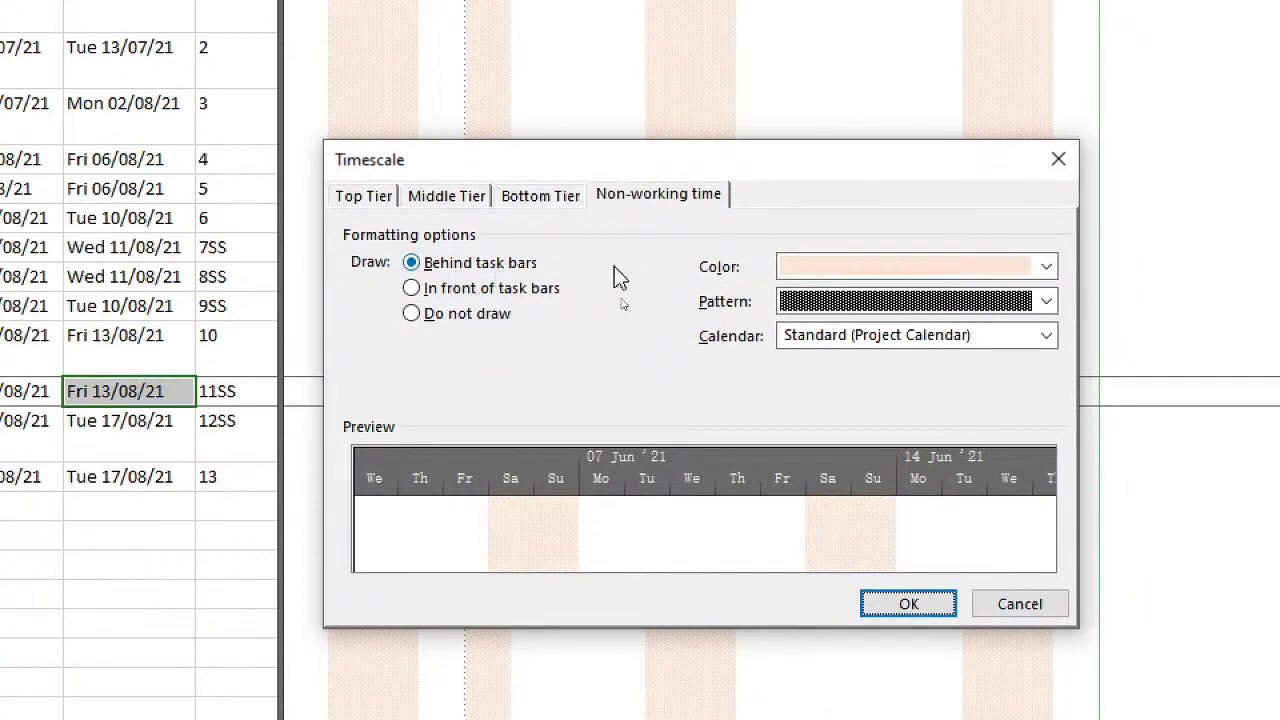
left_click(788, 267)
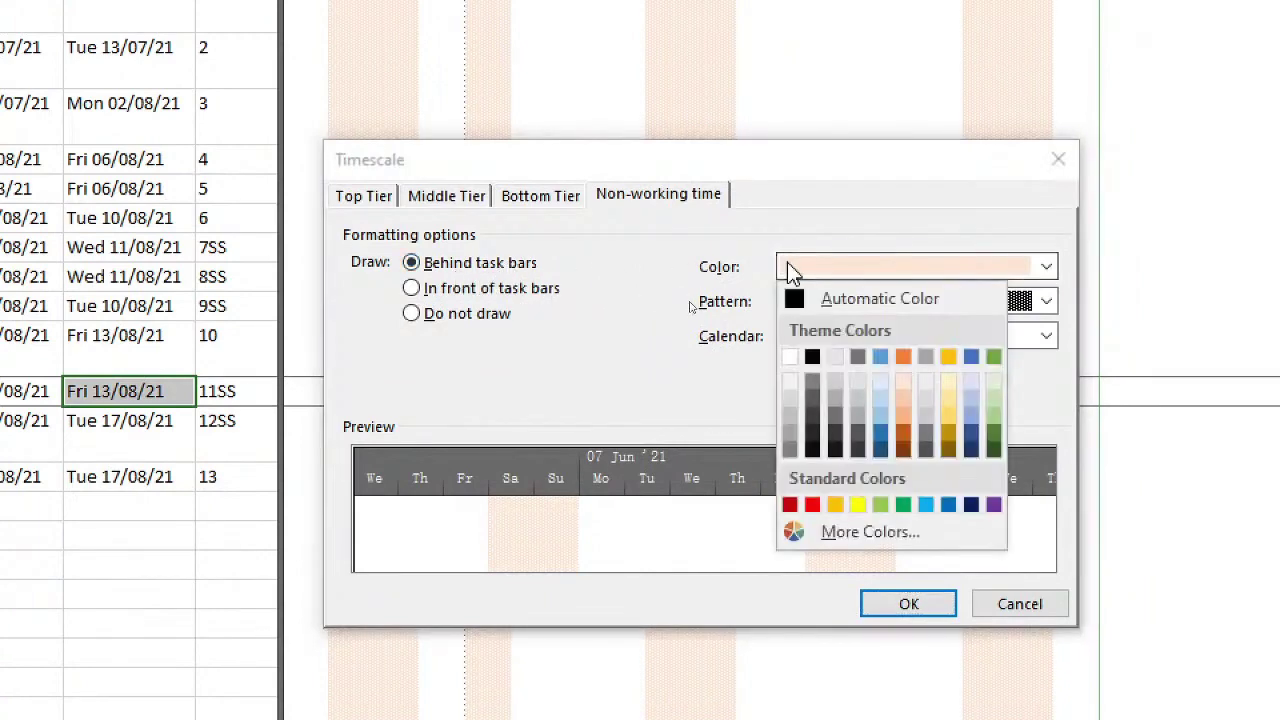
left_click(857, 357)
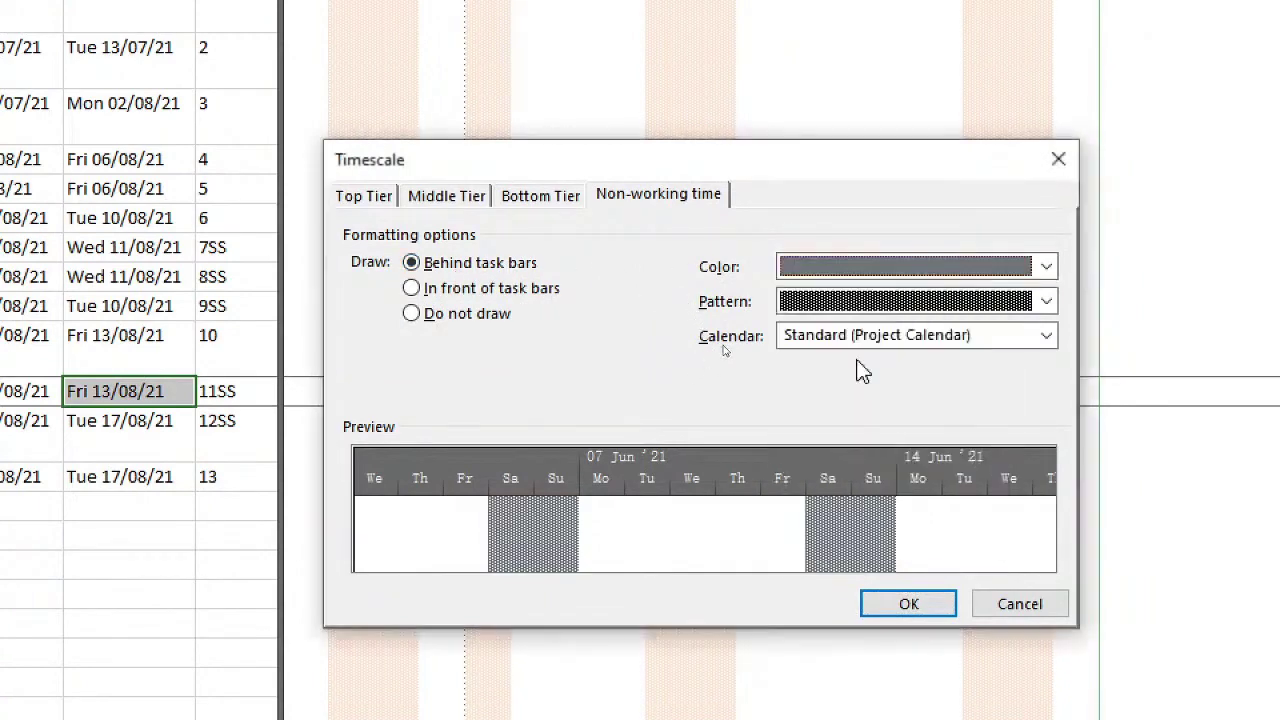
left_click(860, 259)
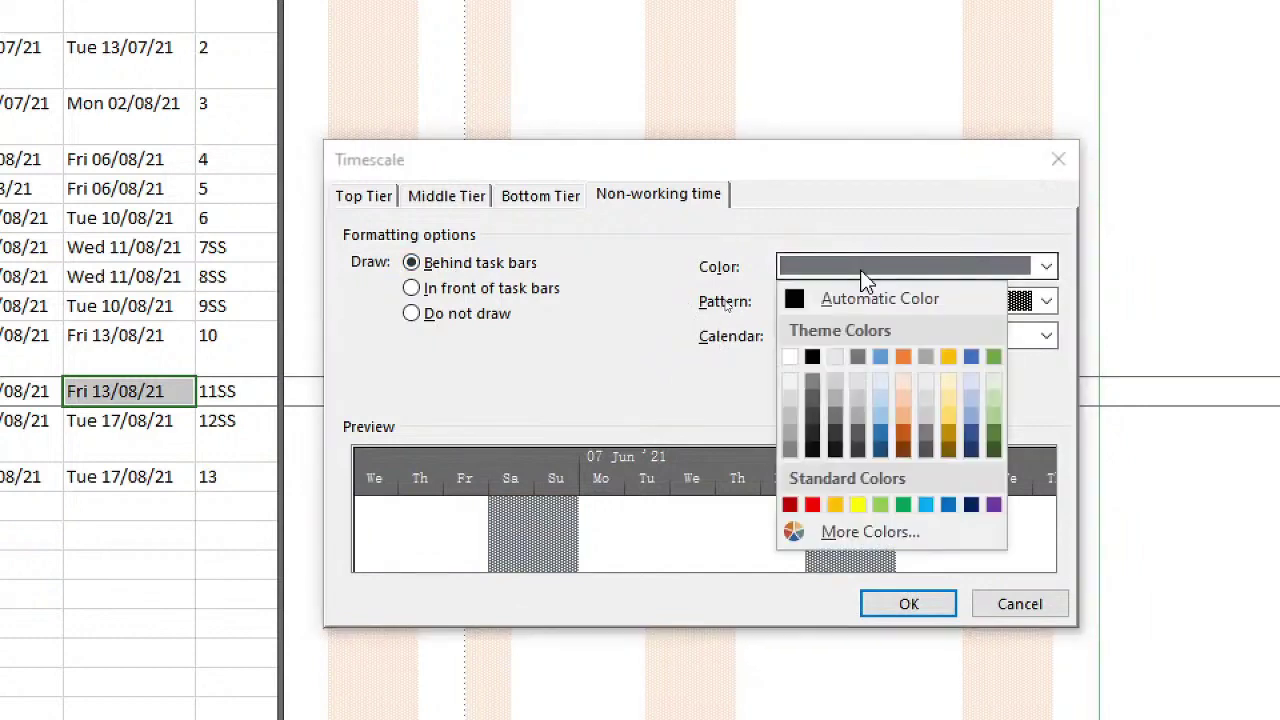
left_click(991, 380)
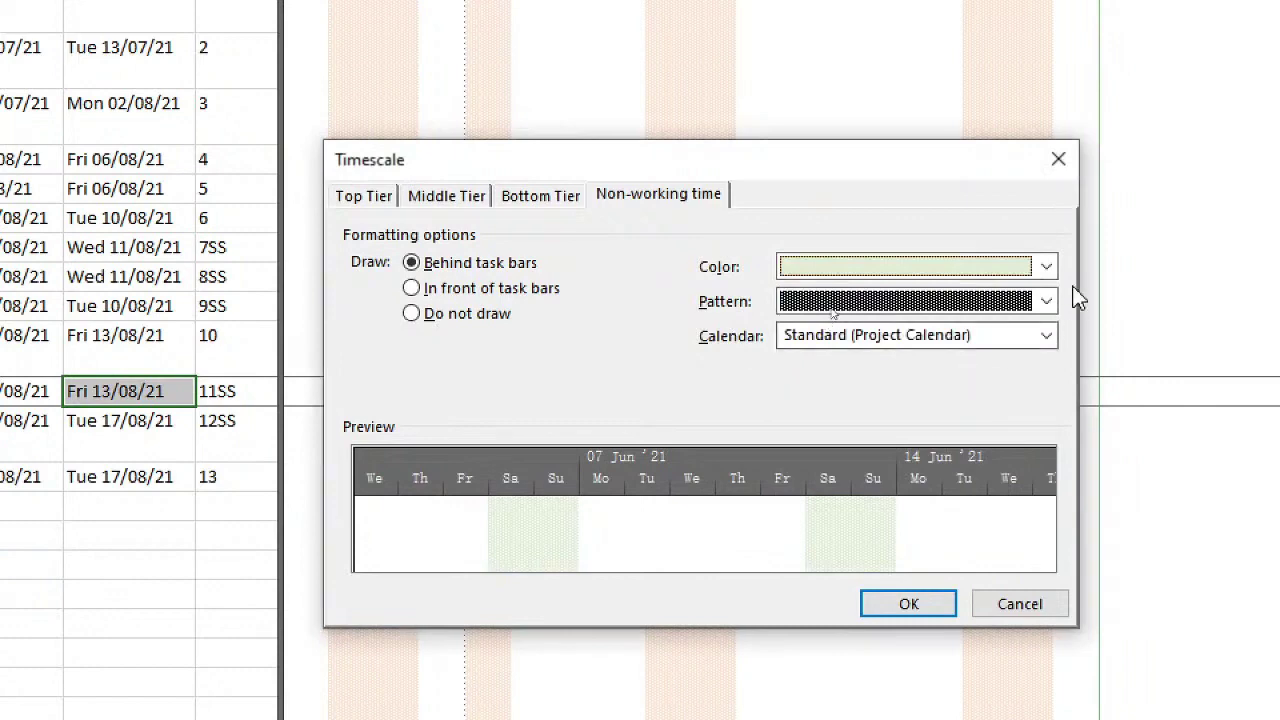
Try a solid pattern for the nonworking time shading, return to the dense dotted pattern, and apply the formatting.
left_click(1054, 306)
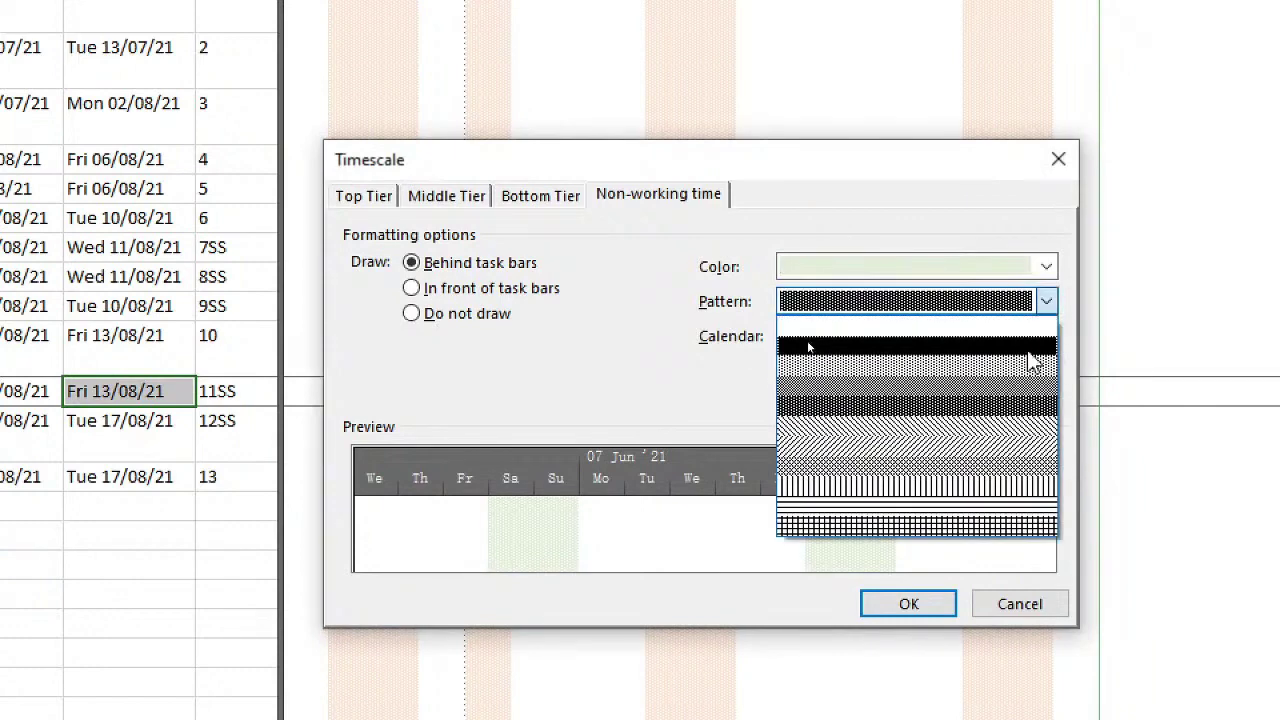
left_click(1026, 350)
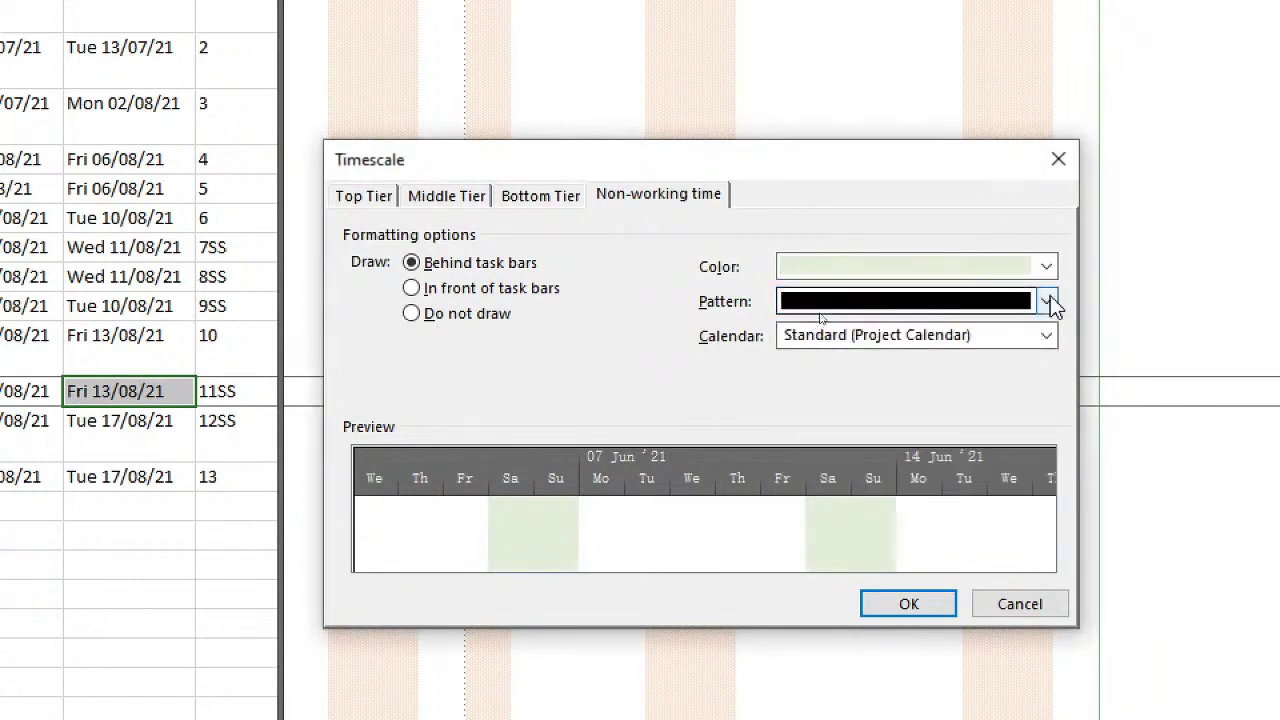
left_click(1050, 300)
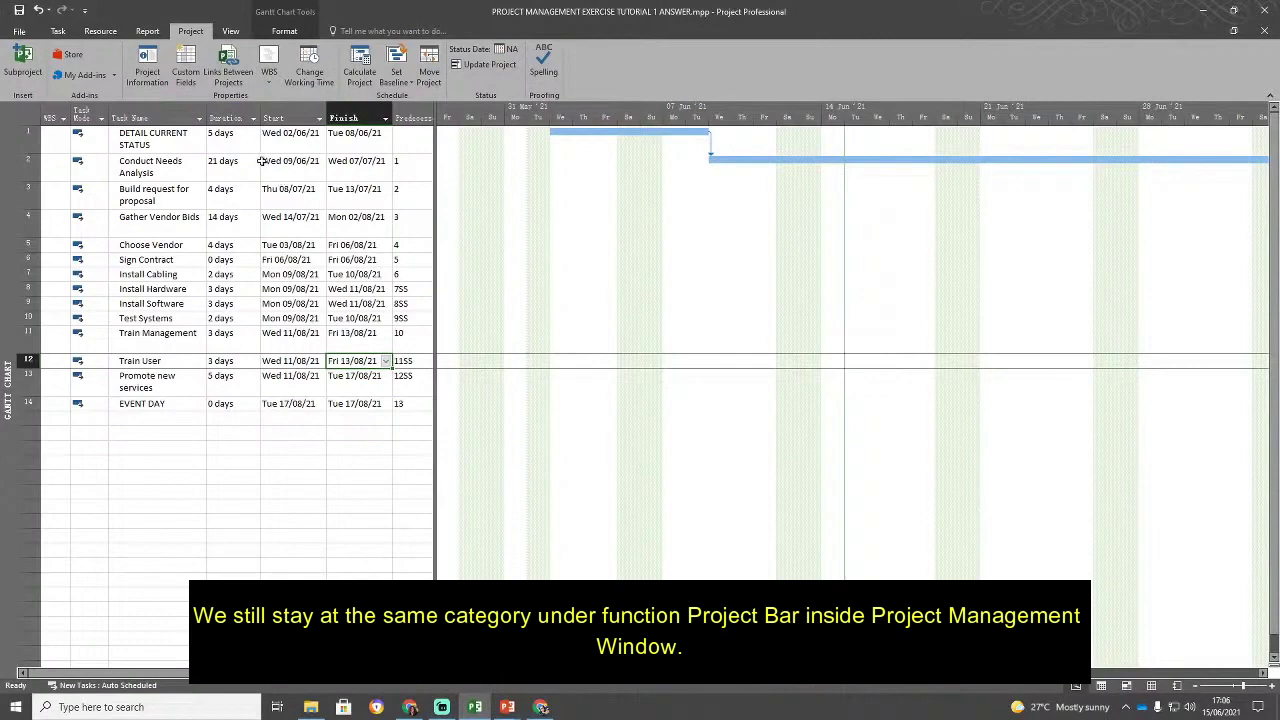
In the project information, try scheduling from Project Finish Date with a finish date of Tue 24/08/21.
left_click(147, 68)
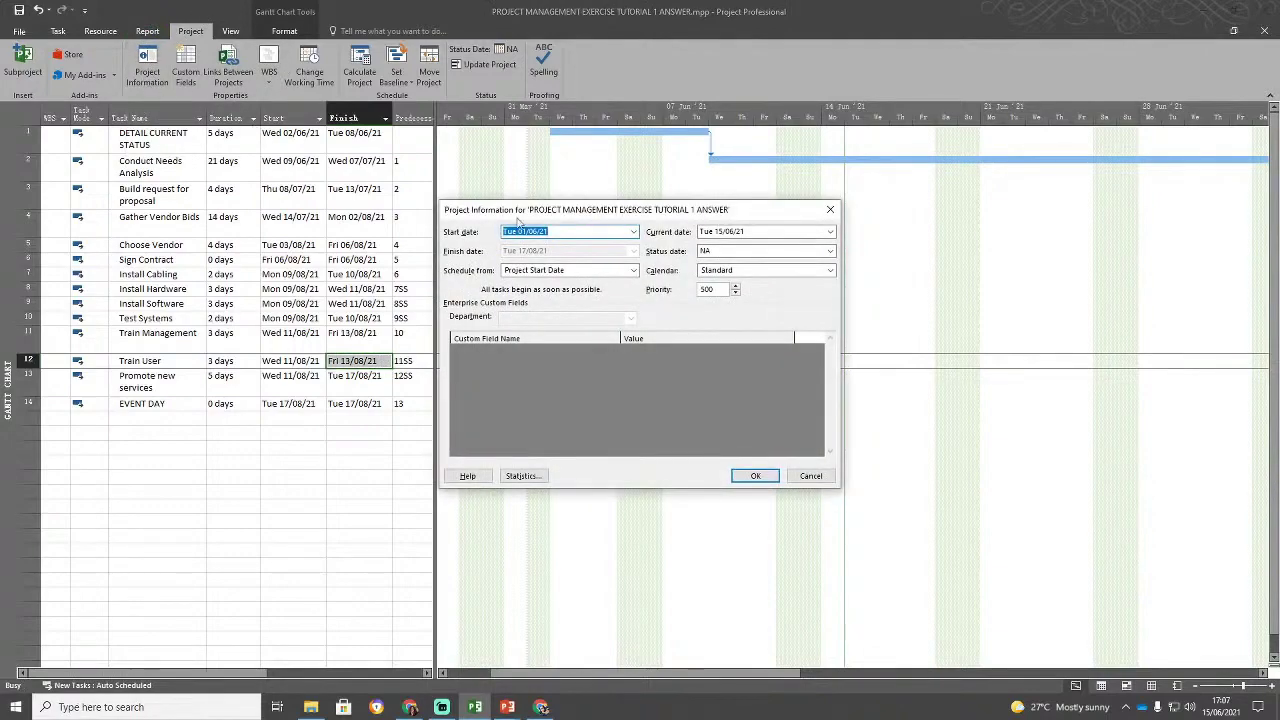
left_click_drag(518, 214, 623, 196)
left_click(645, 253)
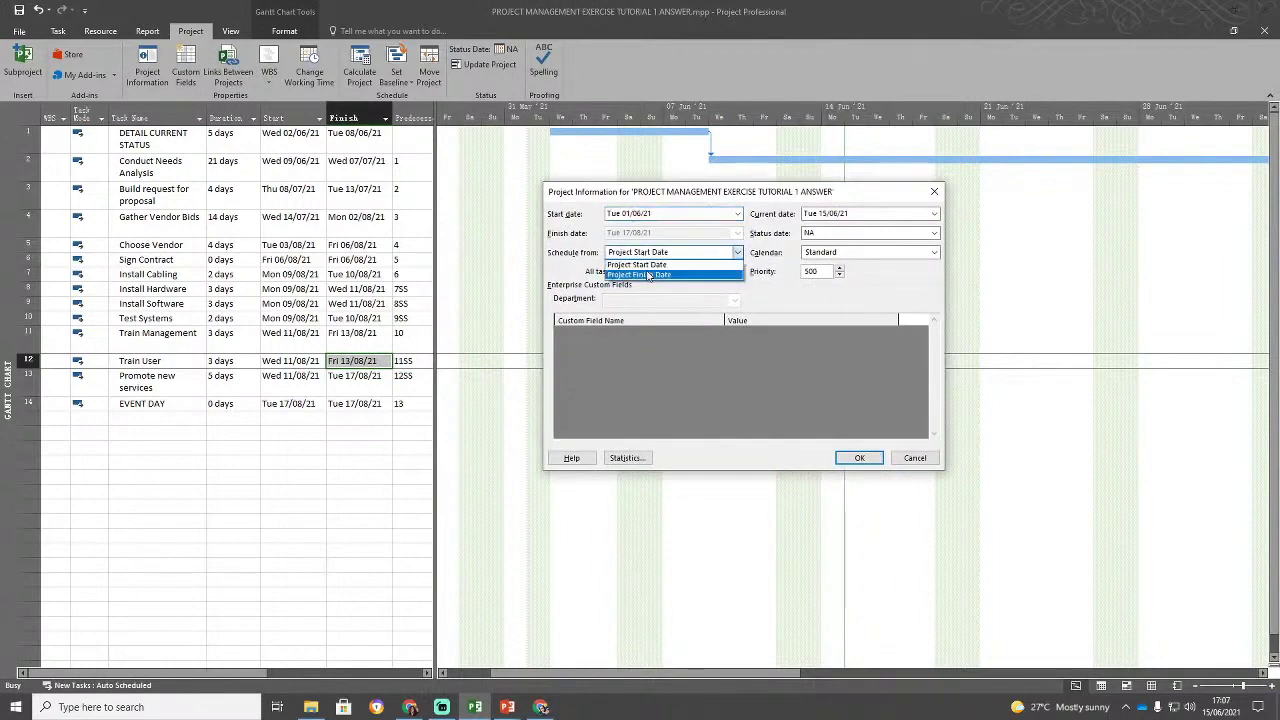
left_click(651, 275)
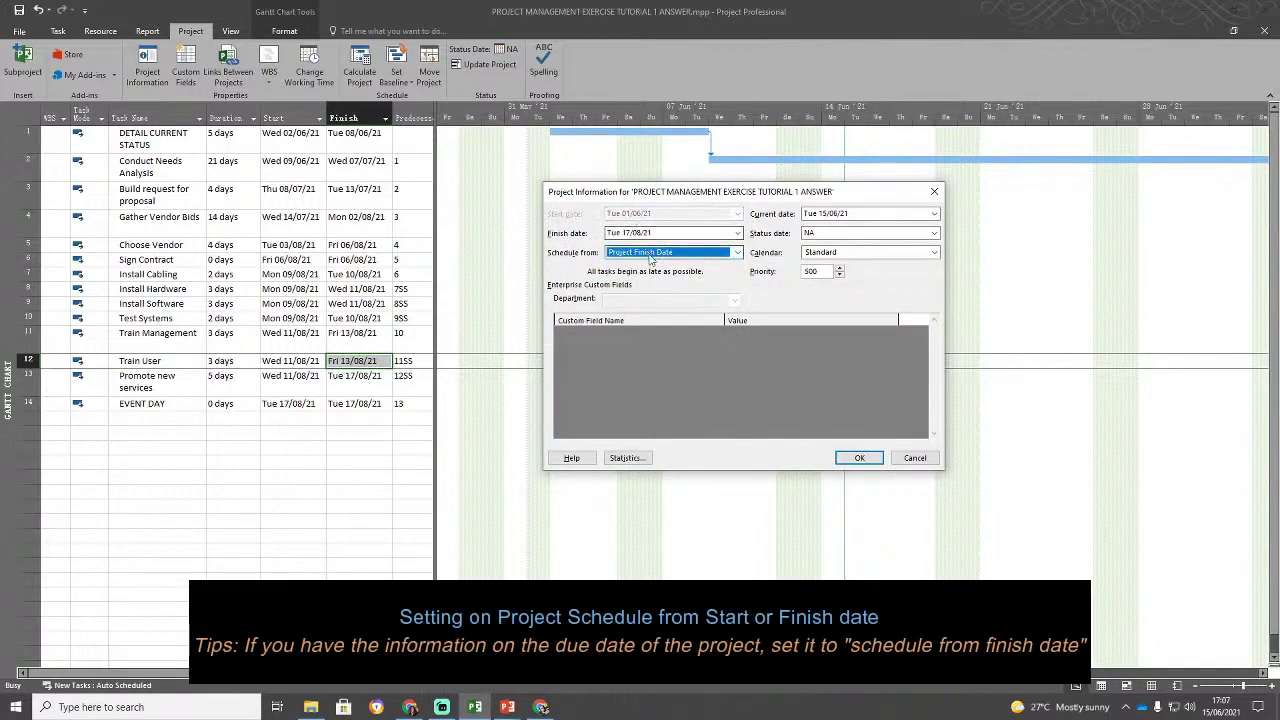
left_click(737, 232)
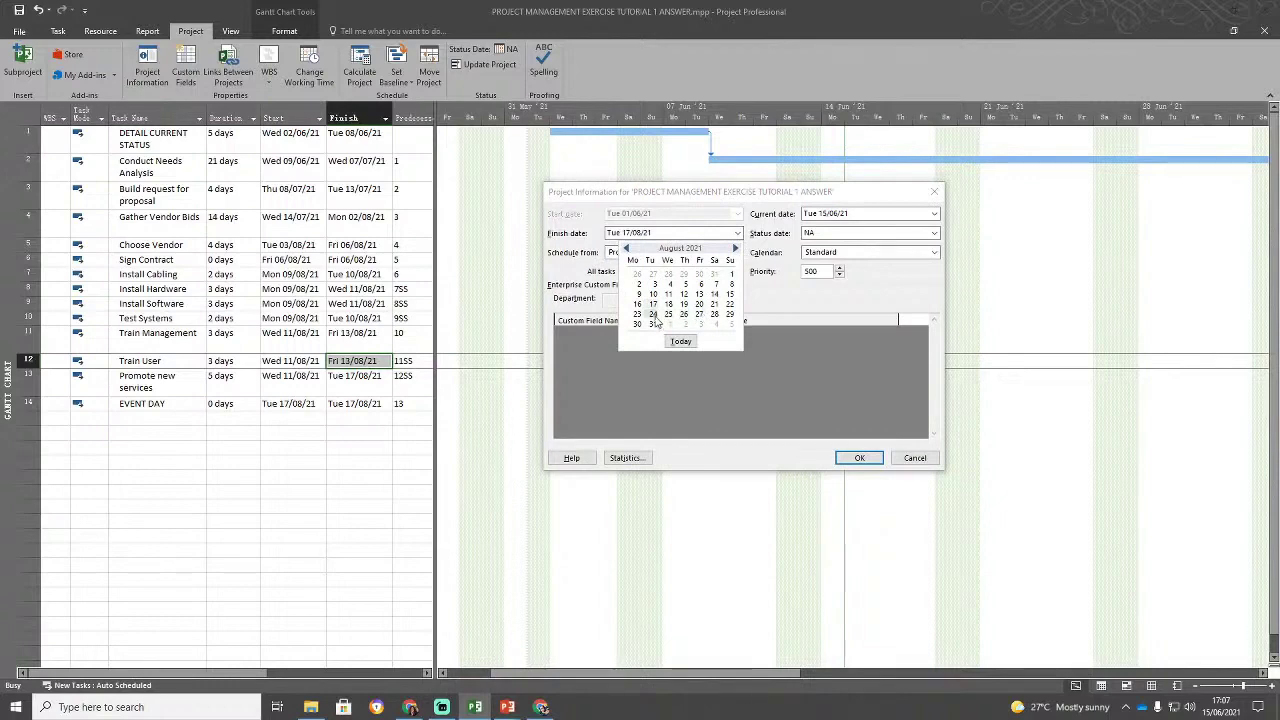
left_click(653, 315)
left_click(737, 234)
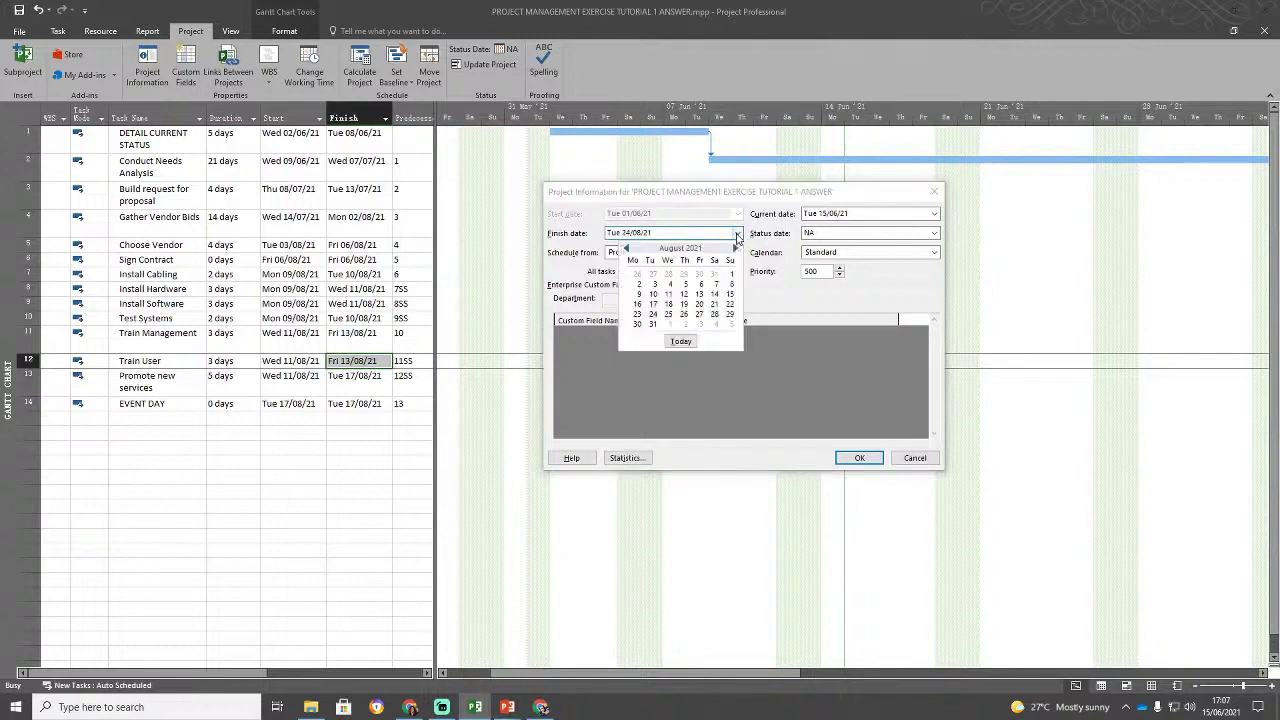
left_click(737, 234)
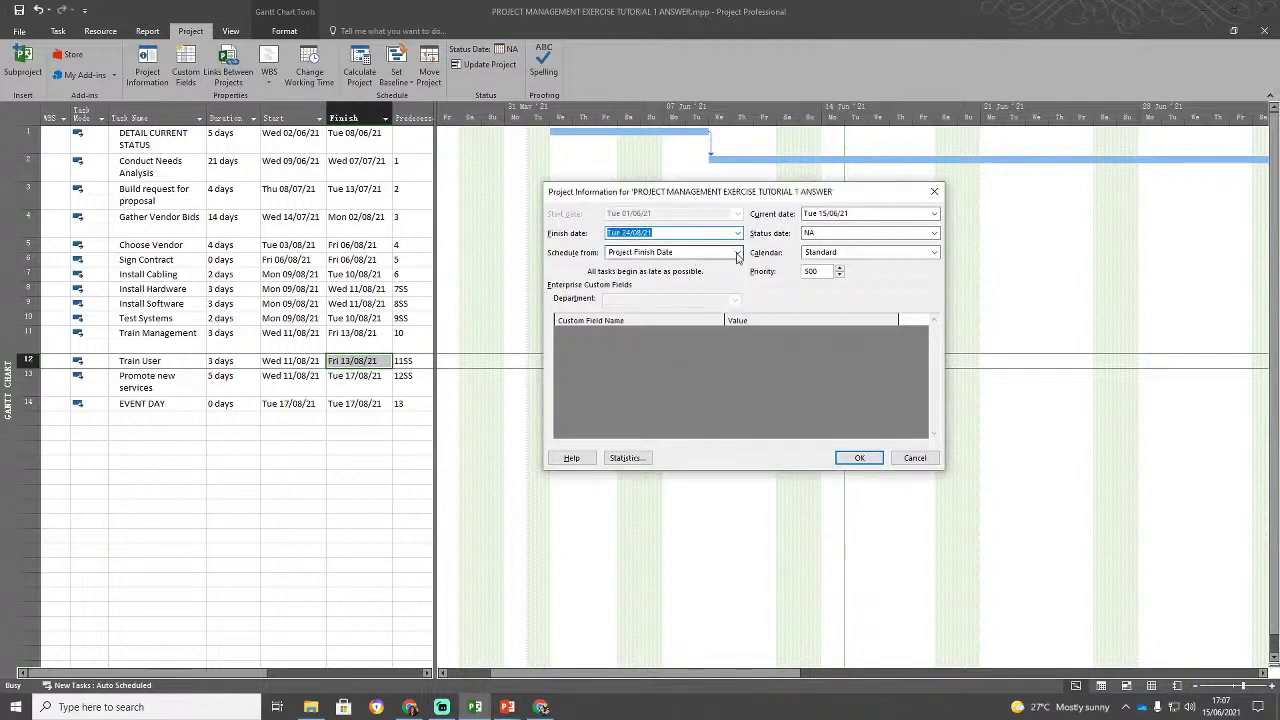
Set the project to schedule from Project Start Date and accept the project information.
left_click(737, 253)
left_click(713, 266)
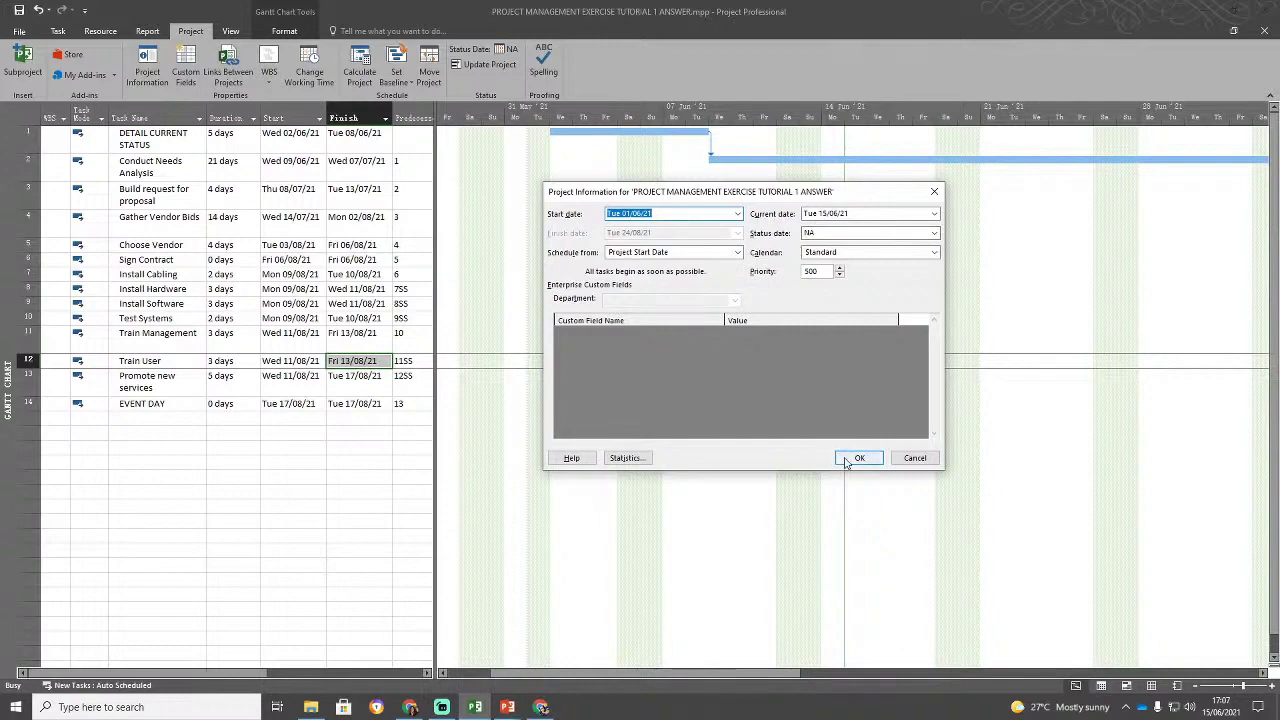
left_click(846, 460)
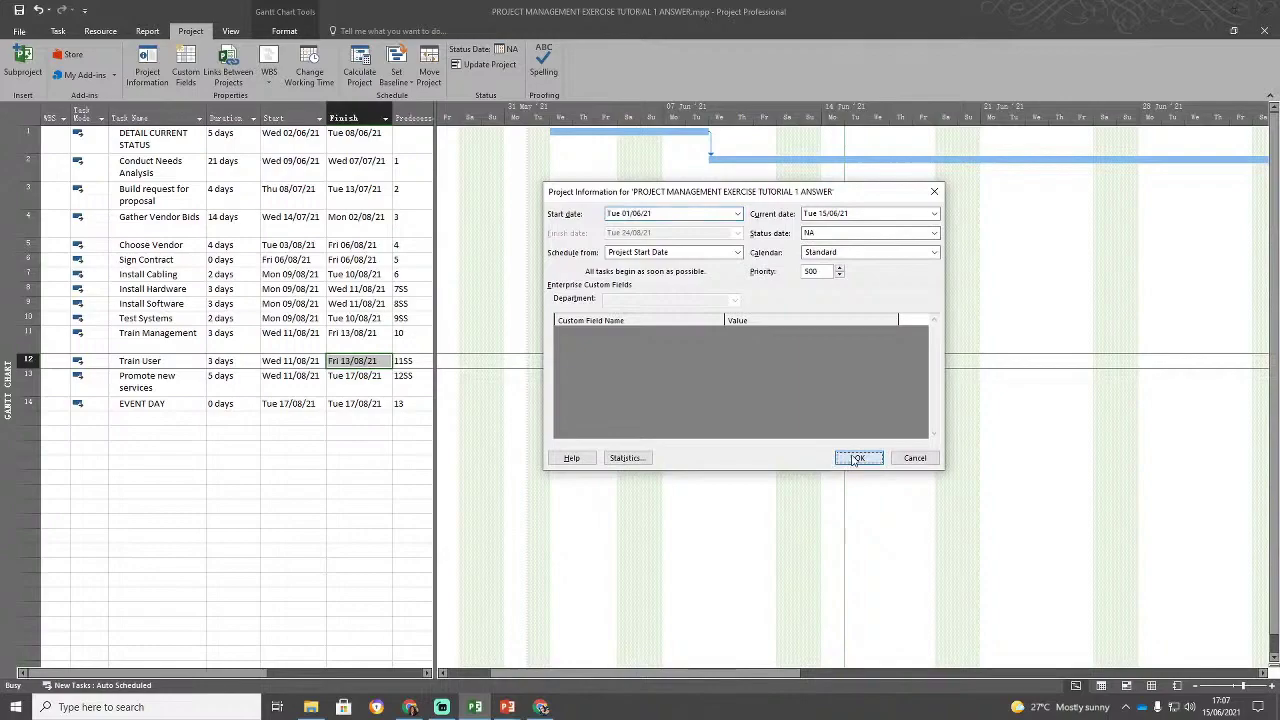
left_click(855, 460)
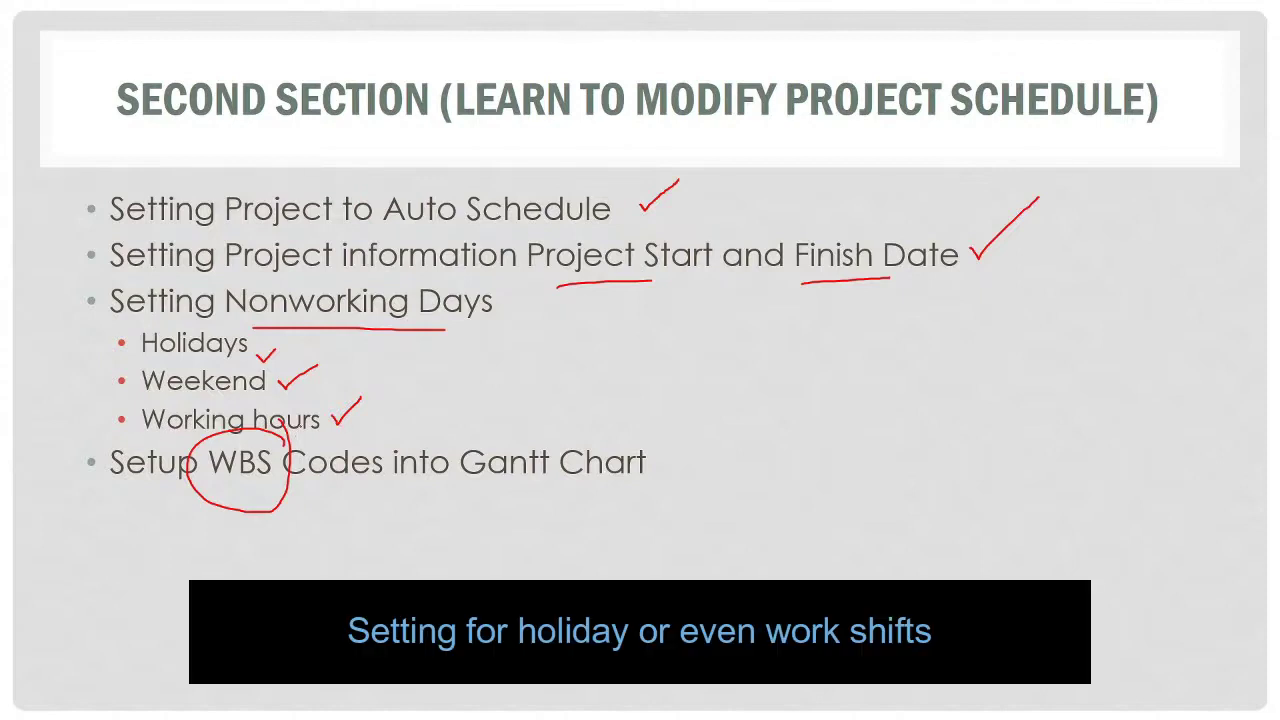
Return to Project and review the Standard calendar's default work week, 2 June 2021, and the existing holiday exception.
key("alt+Tab")
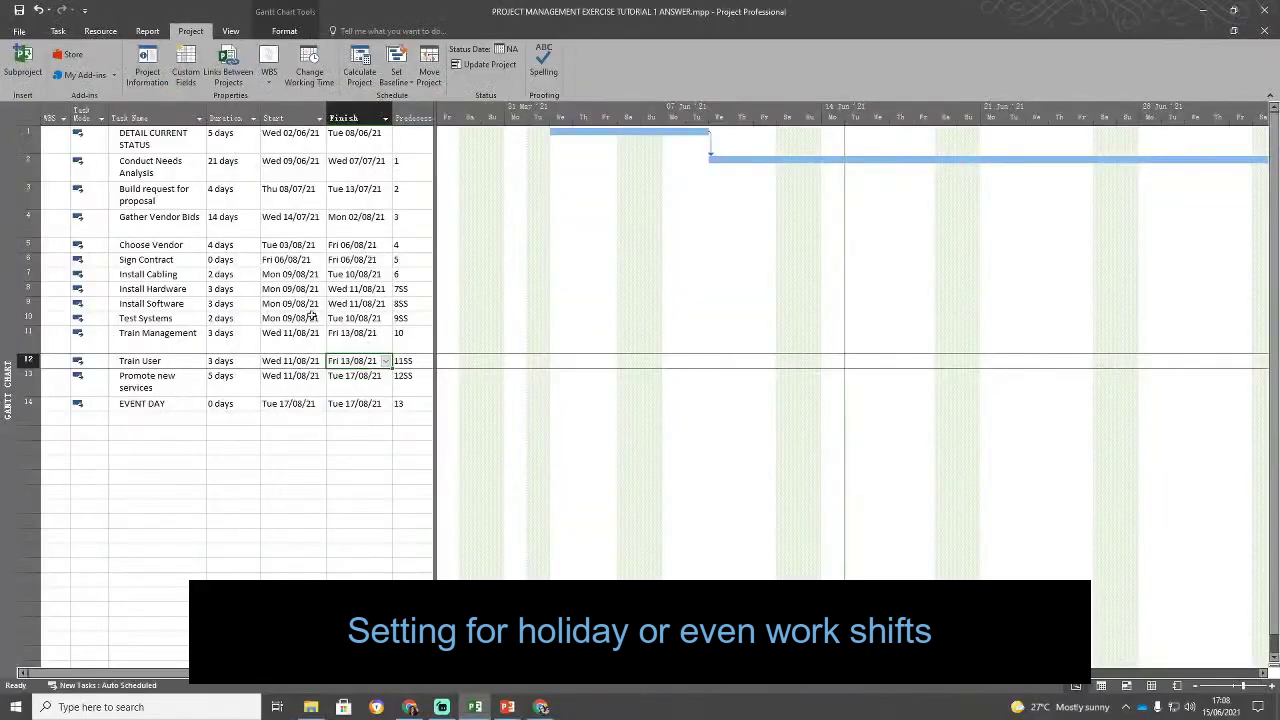
left_click(309, 72)
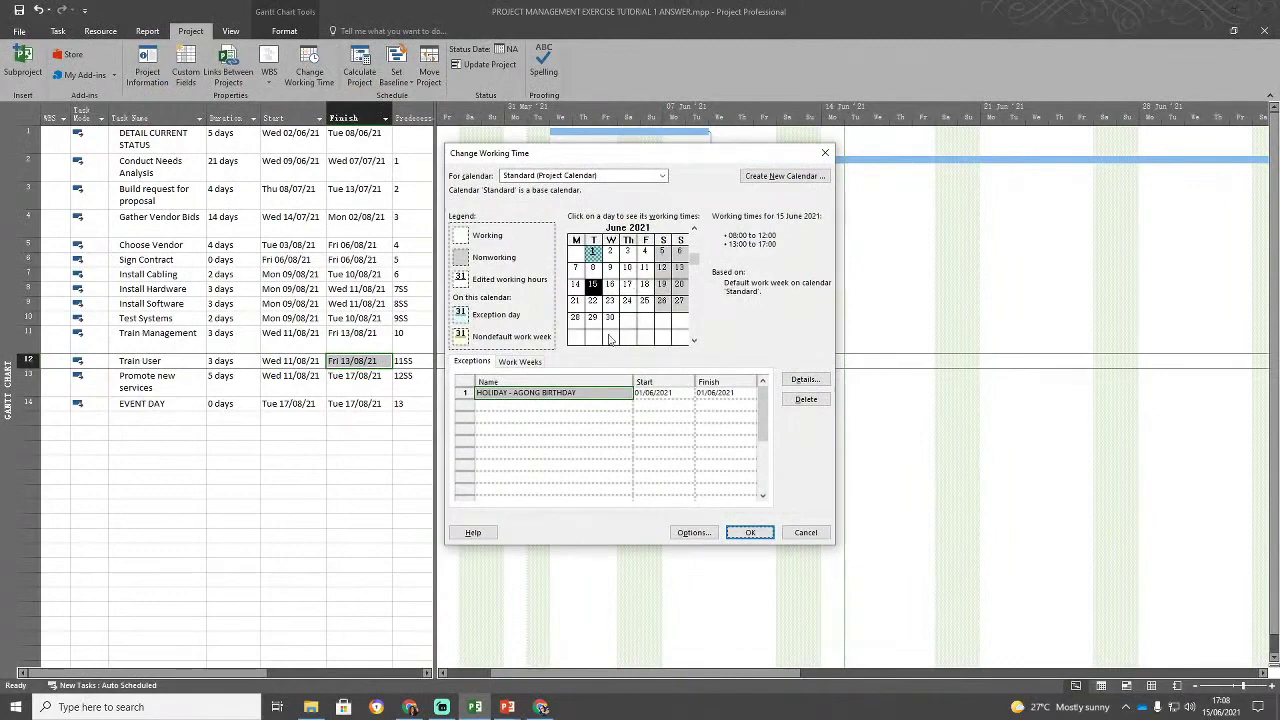
left_click(520, 362)
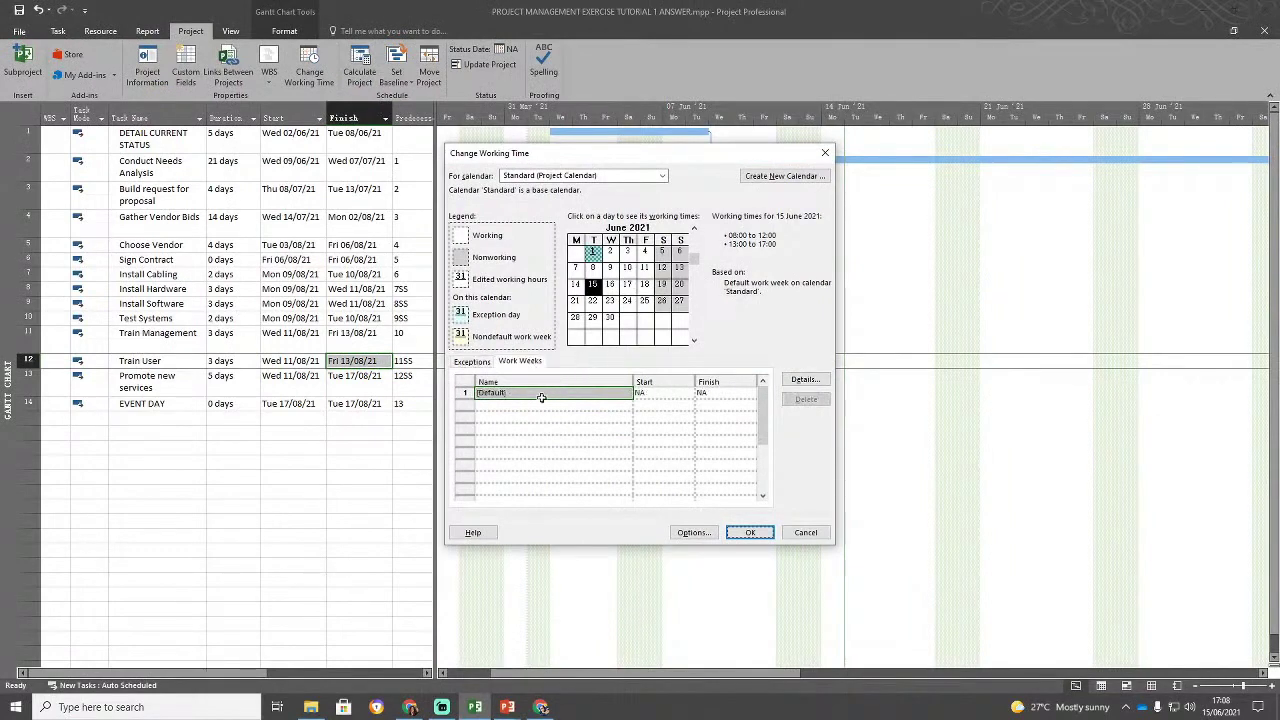
left_click(611, 256)
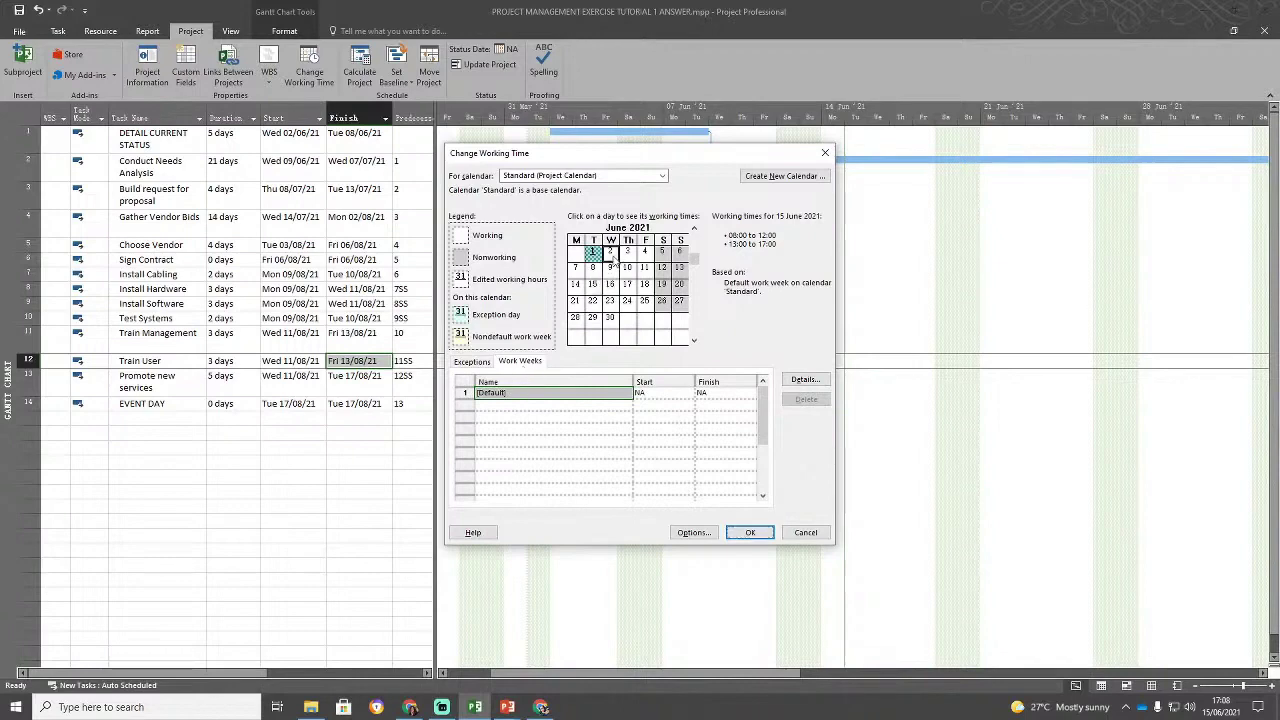
left_click(537, 394)
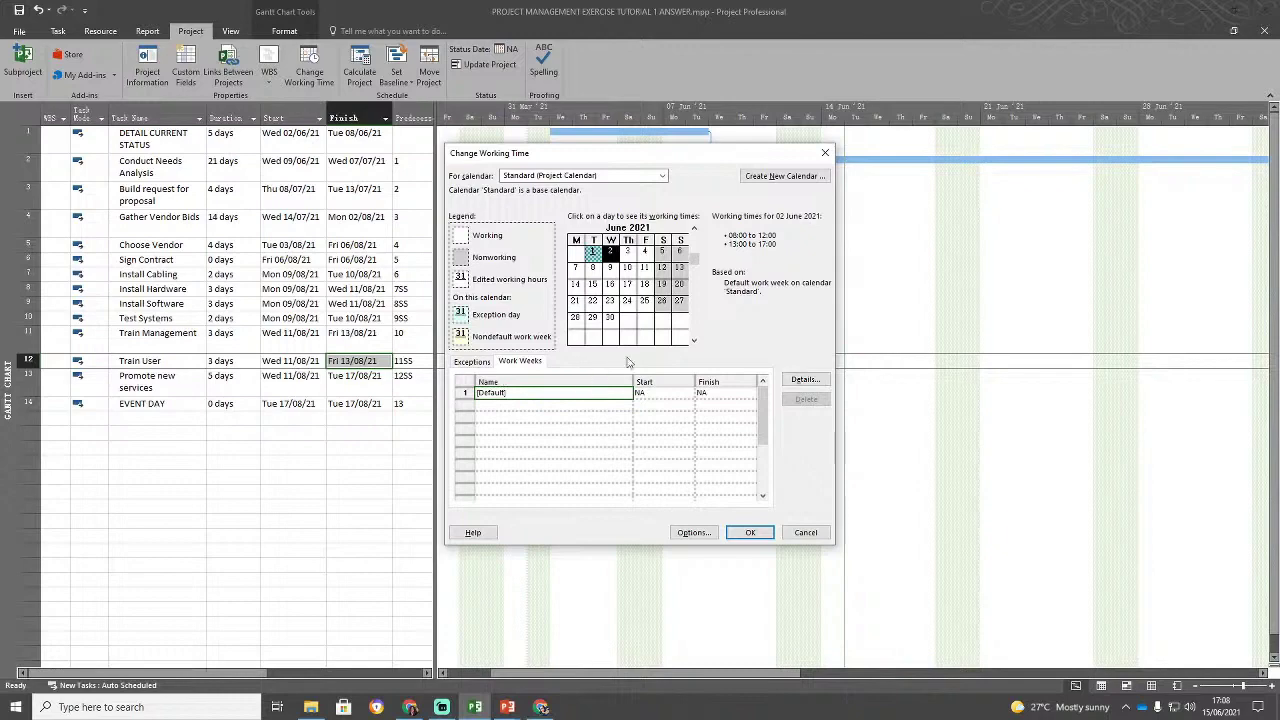
left_click(485, 364)
left_click(522, 430)
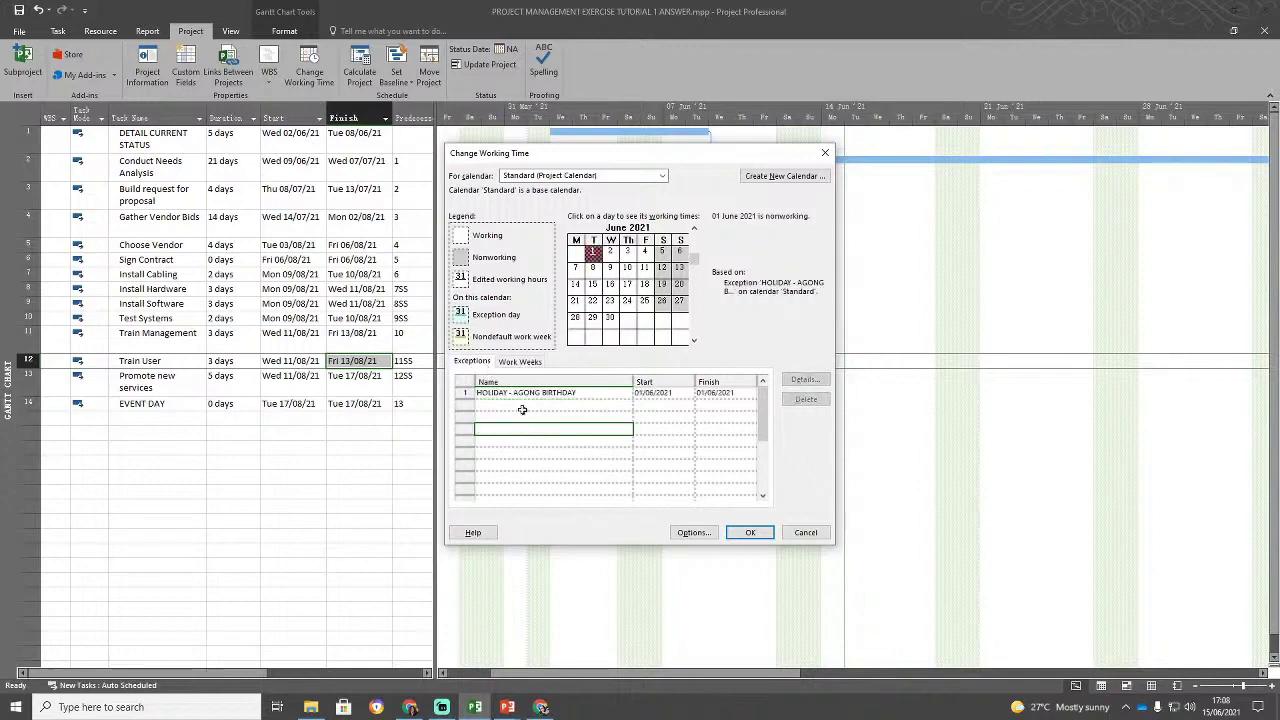
left_click(526, 393)
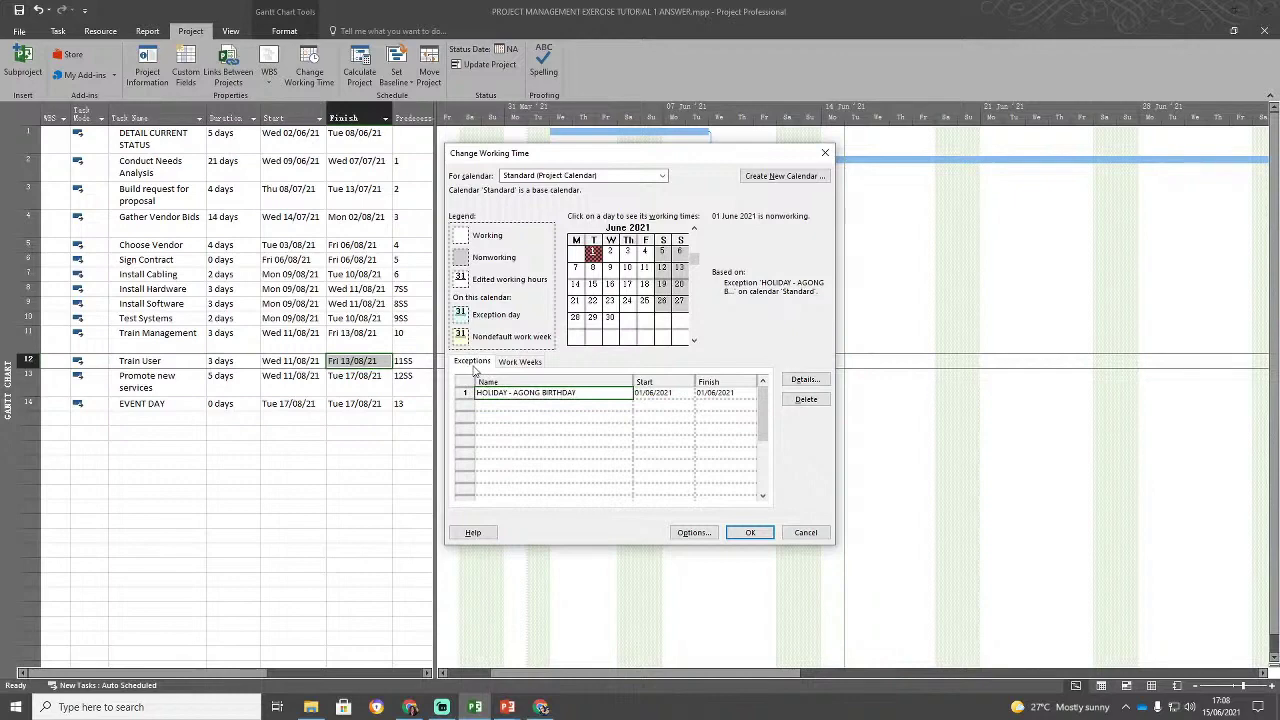
Add a calendar exception named "half day work" with start and finish dates of 02/06/2021.
left_click(497, 406)
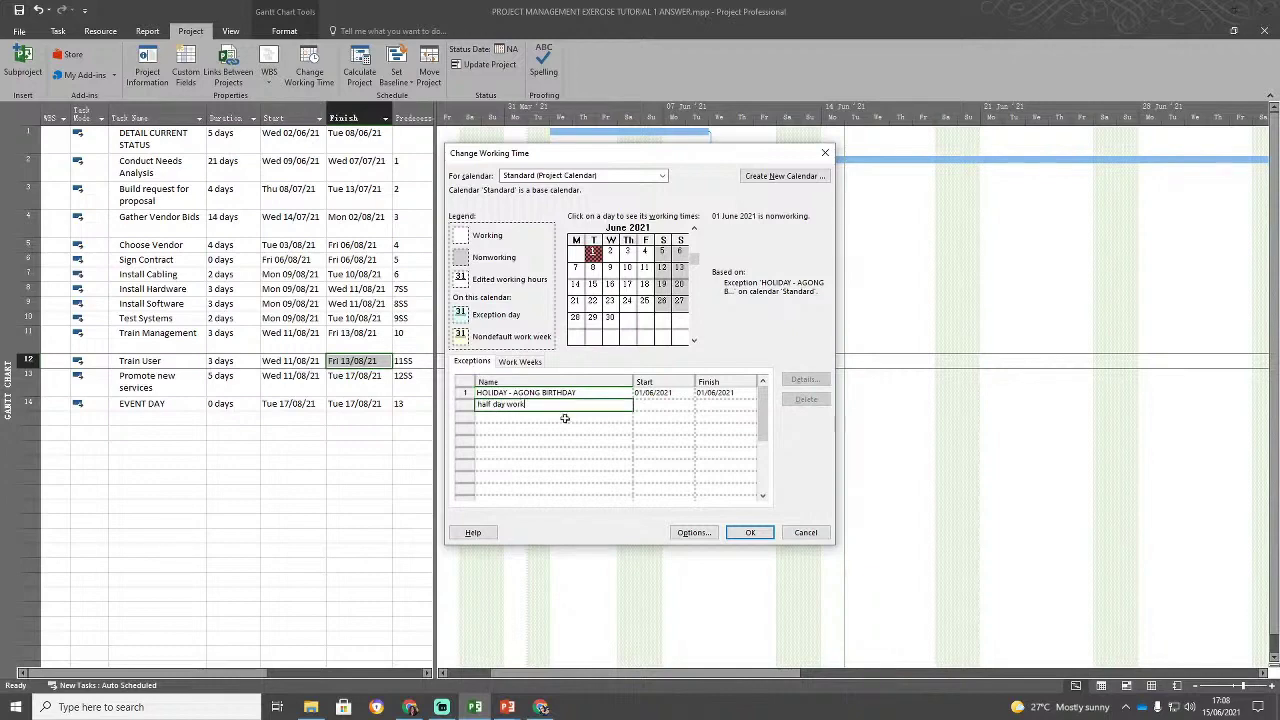
left_click(673, 405)
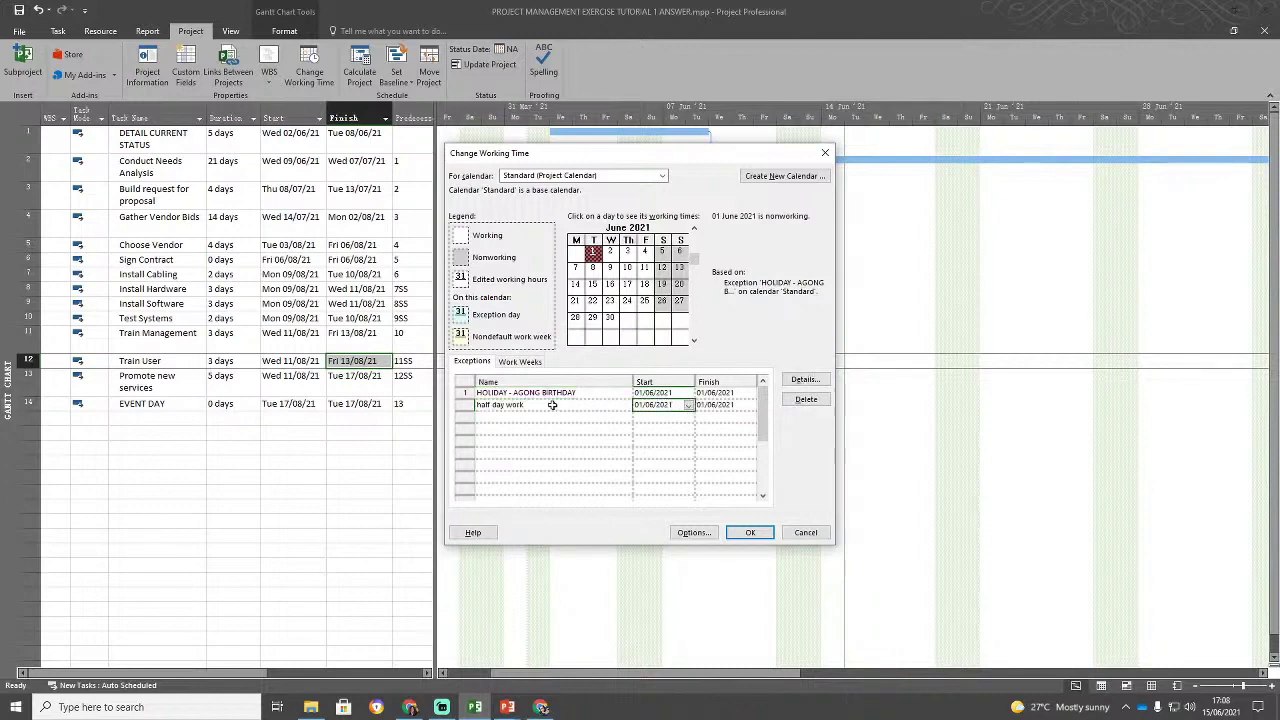
left_click(690, 407)
left_click(621, 446)
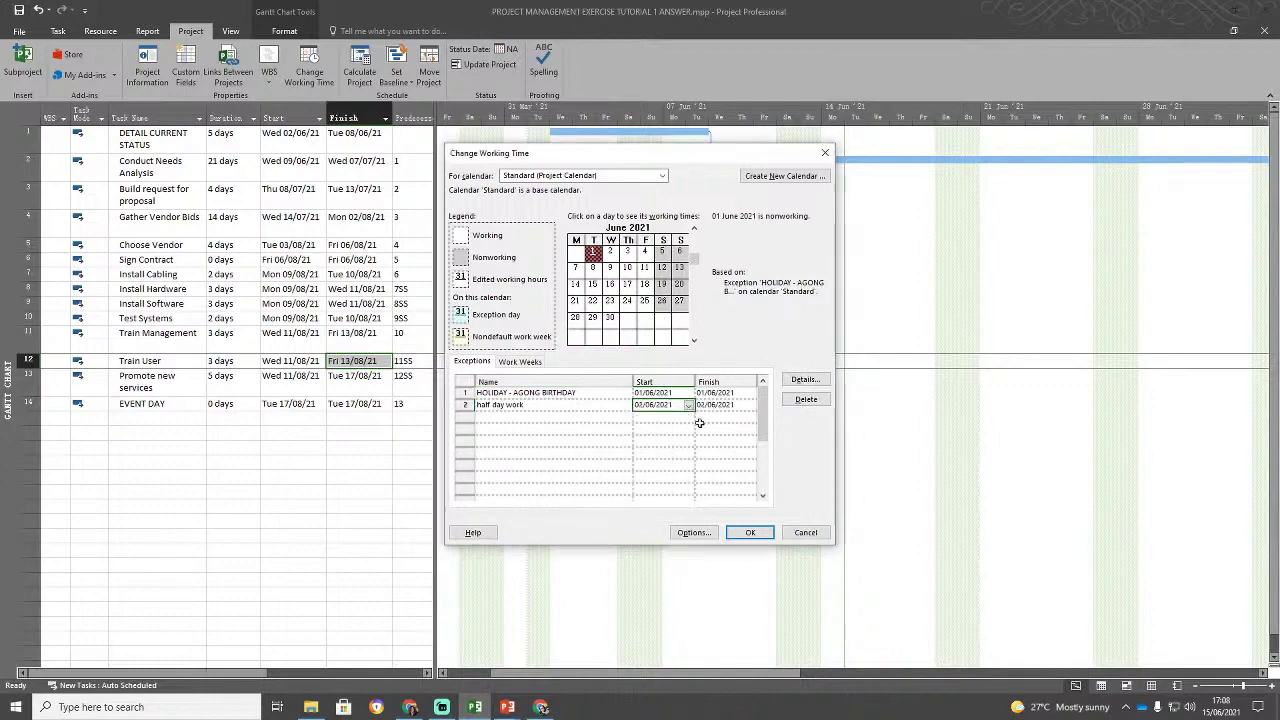
left_click(716, 409)
left_click(572, 406)
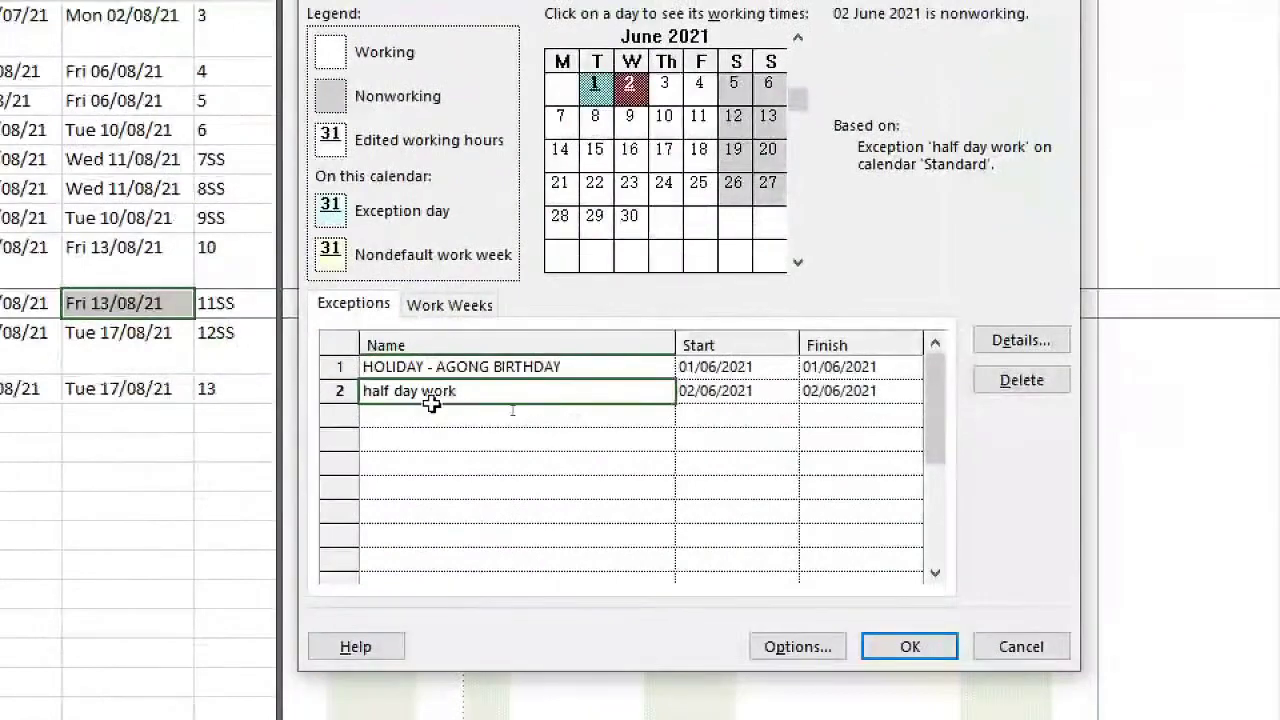
left_click(440, 403)
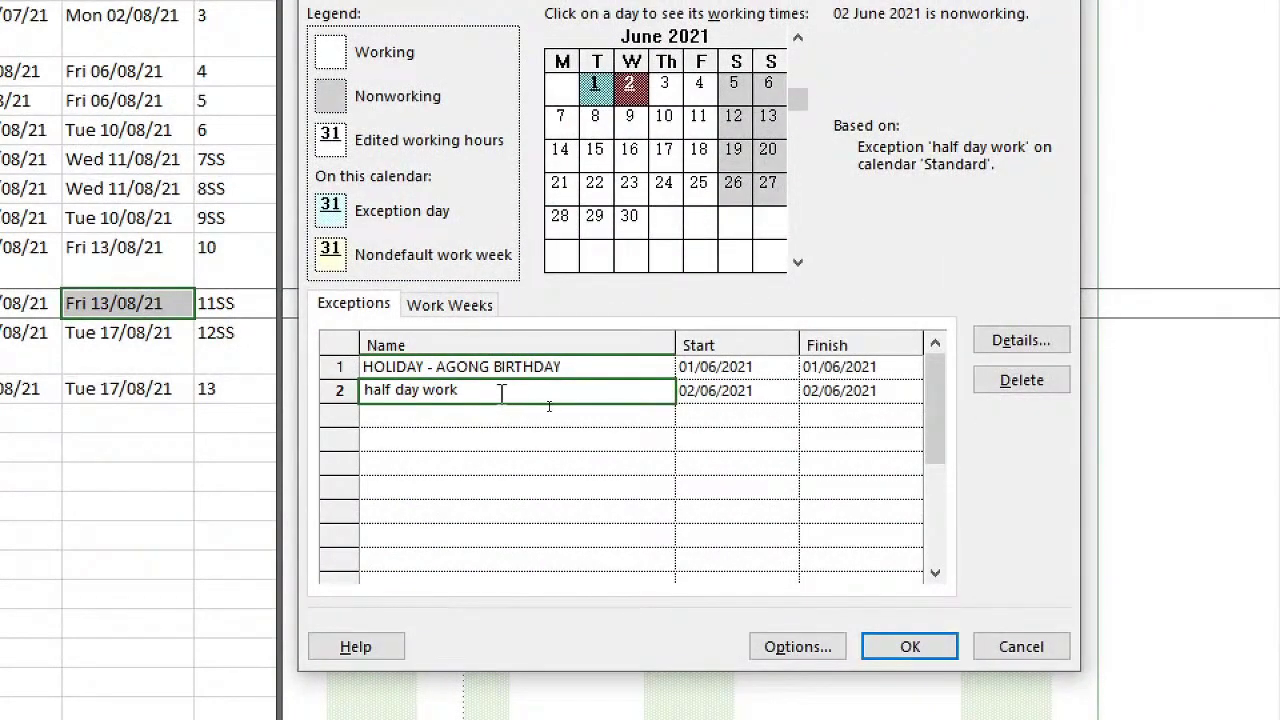
Open the details of the "half day work" exception and switch it from nonworking to working times.
left_click(860, 397)
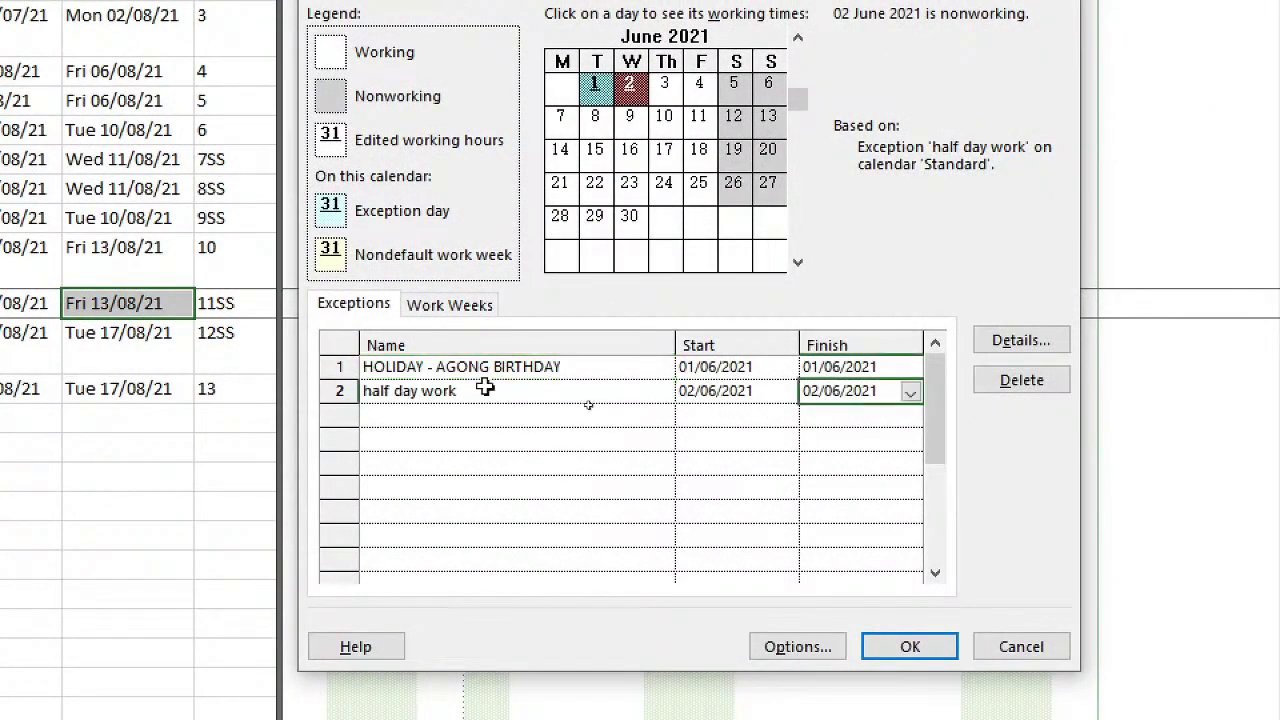
left_click(720, 397)
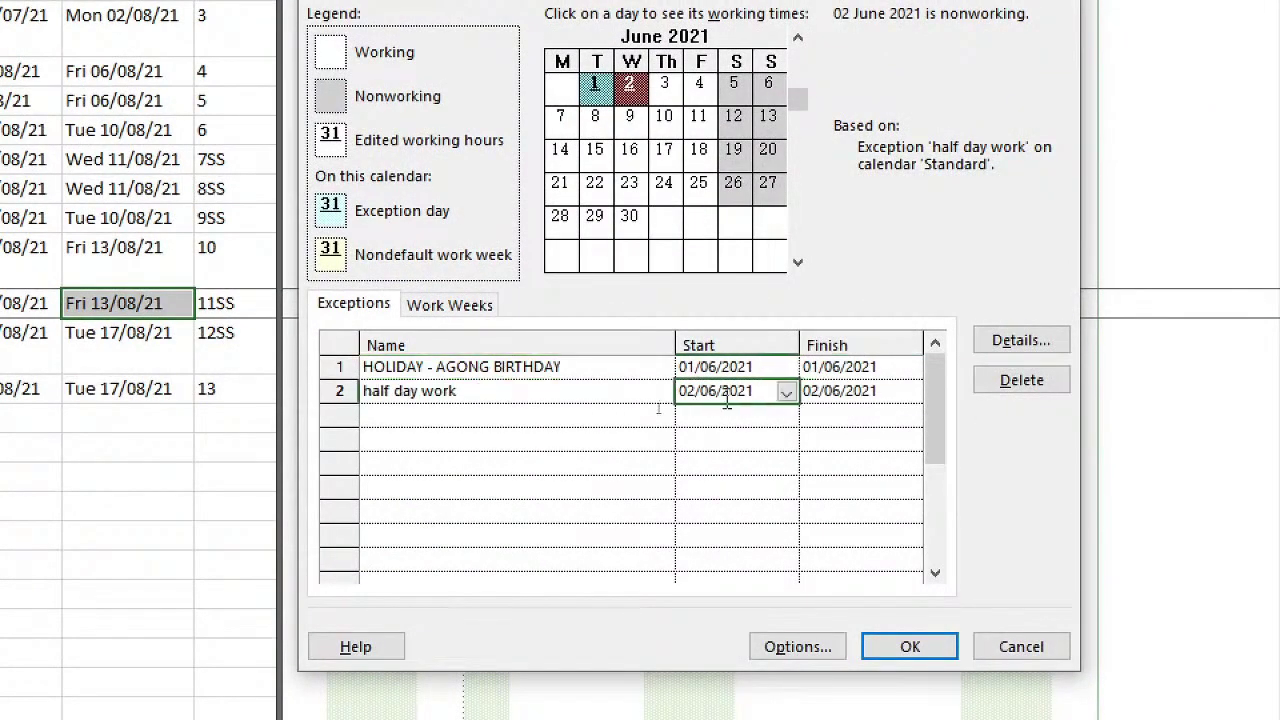
left_click(1015, 345)
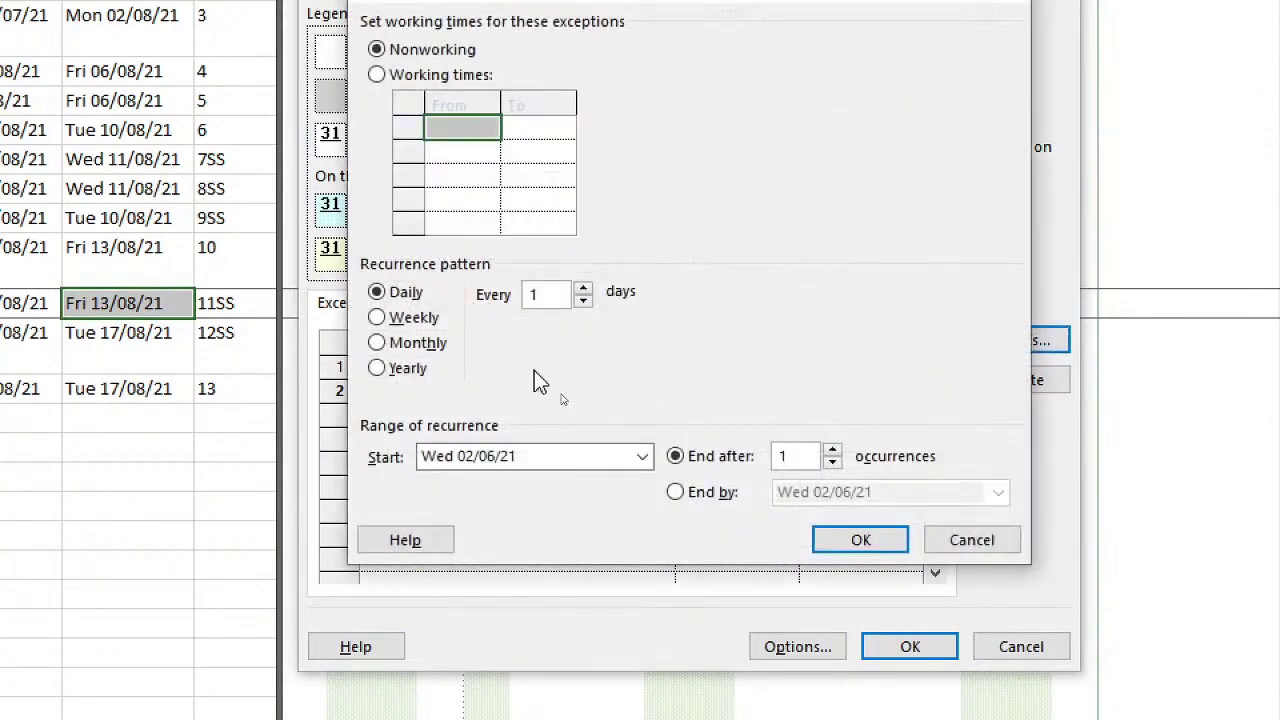
left_click(471, 75)
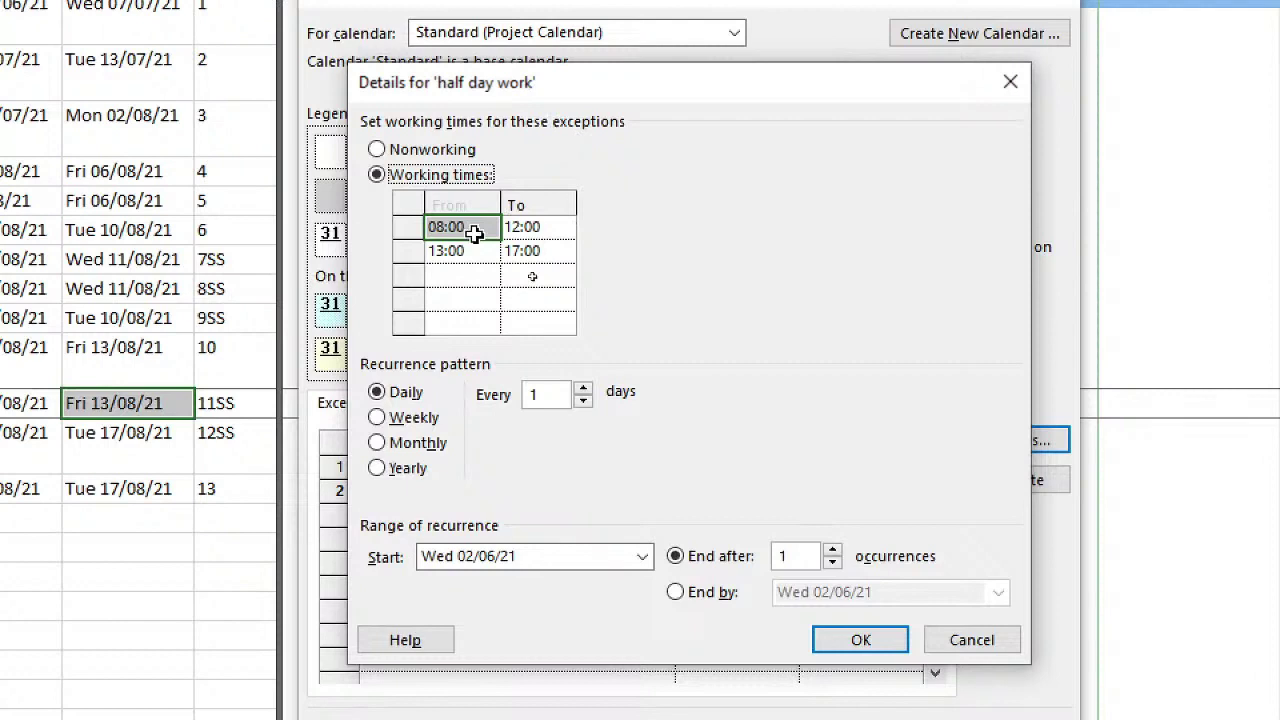
Set the exception's first working period to run from 13:00 to 17:00.
left_click(541, 231)
left_click(443, 228)
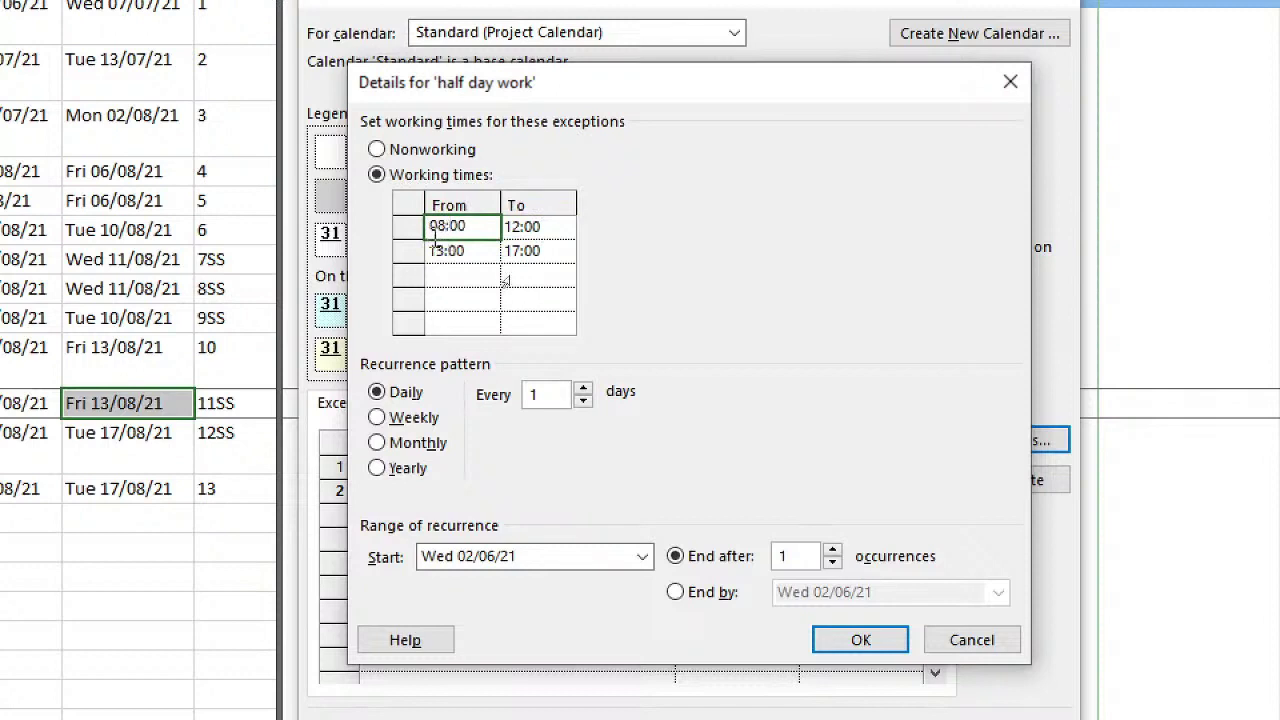
left_click(403, 226)
left_click(459, 227)
left_click_drag(431, 227, 447, 227)
type("13")
left_click_drag(505, 227, 520, 227)
type("14")
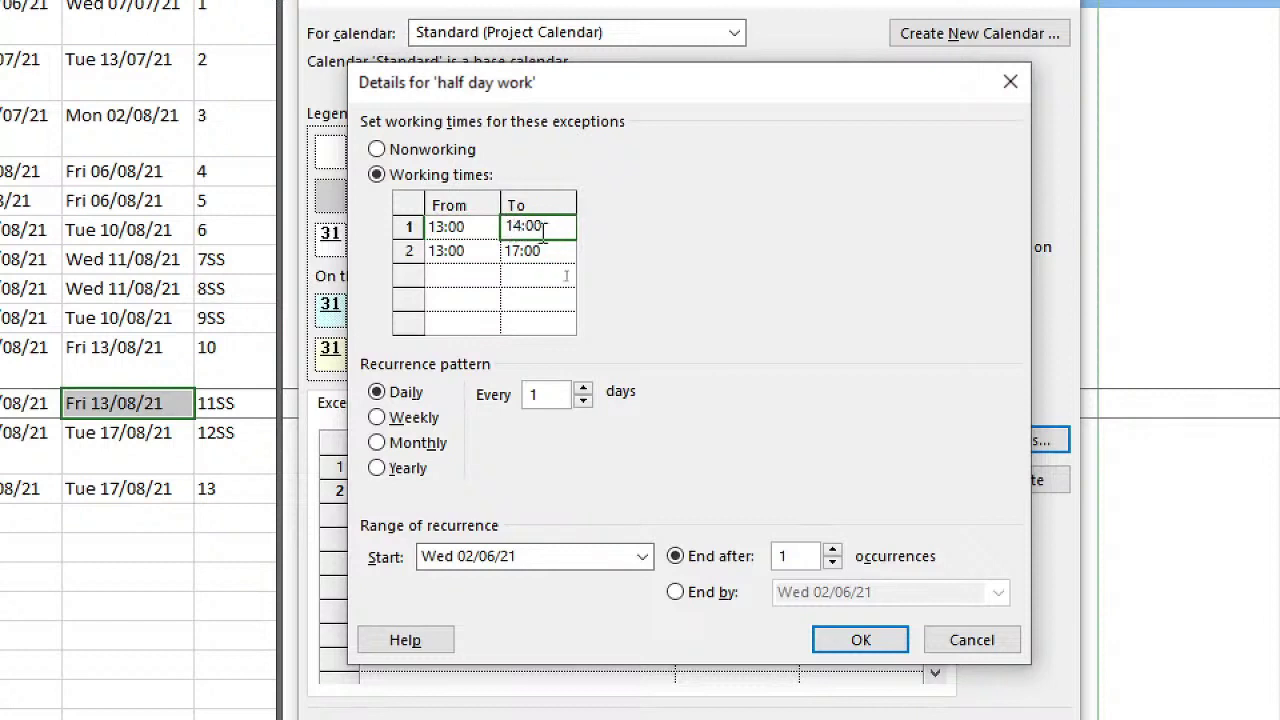
key("BackSpace")
type("7")
Delete the second working period from the "half day work" exception.
left_click(410, 252)
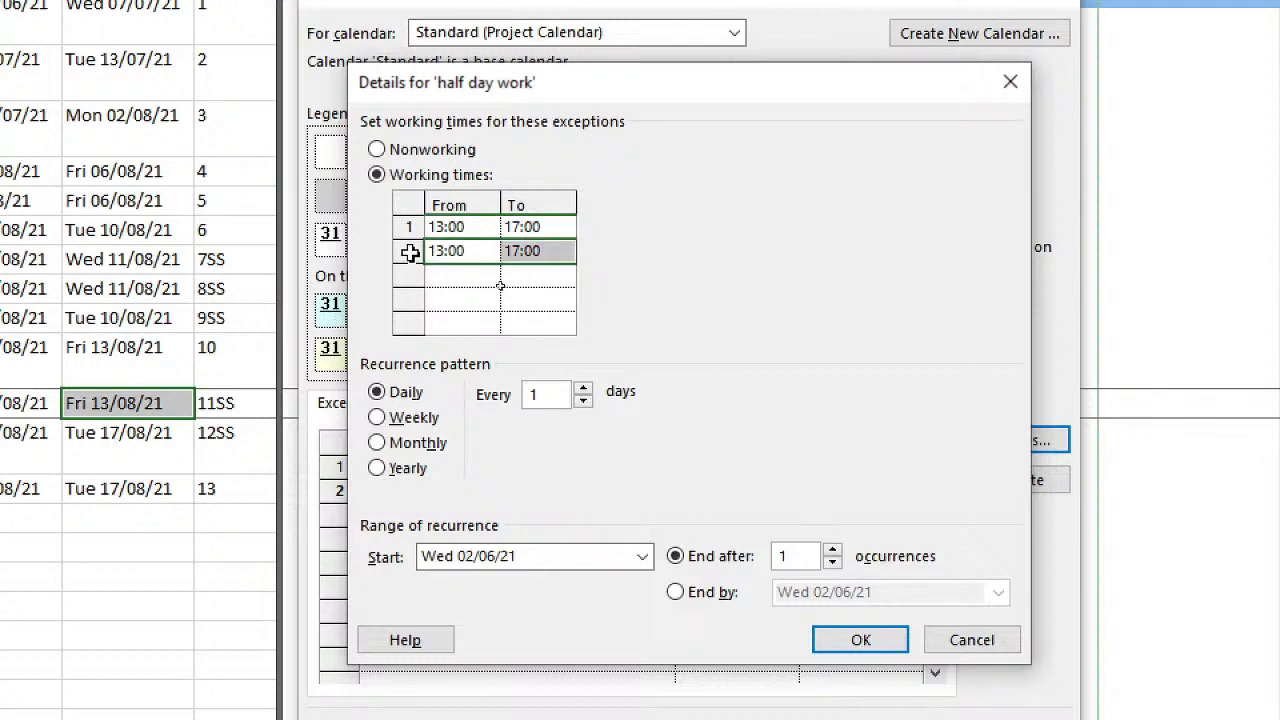
key("Delete")
left_click(472, 292)
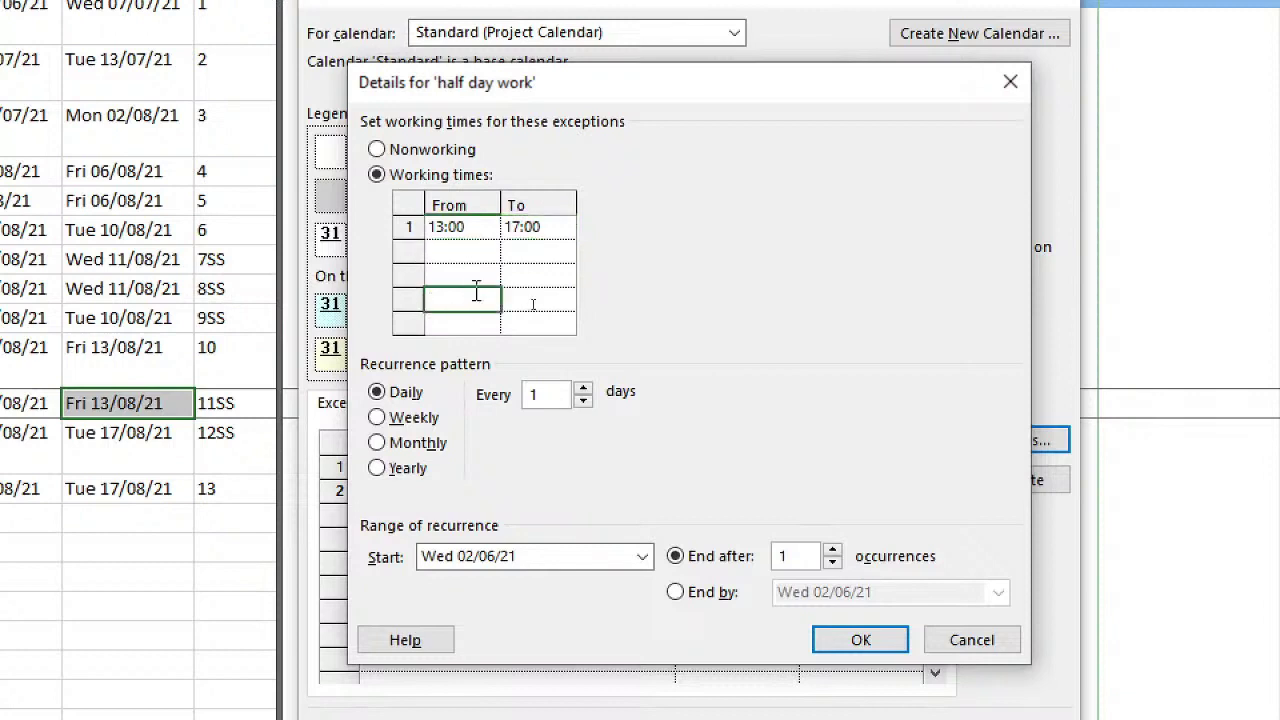
left_click(544, 252)
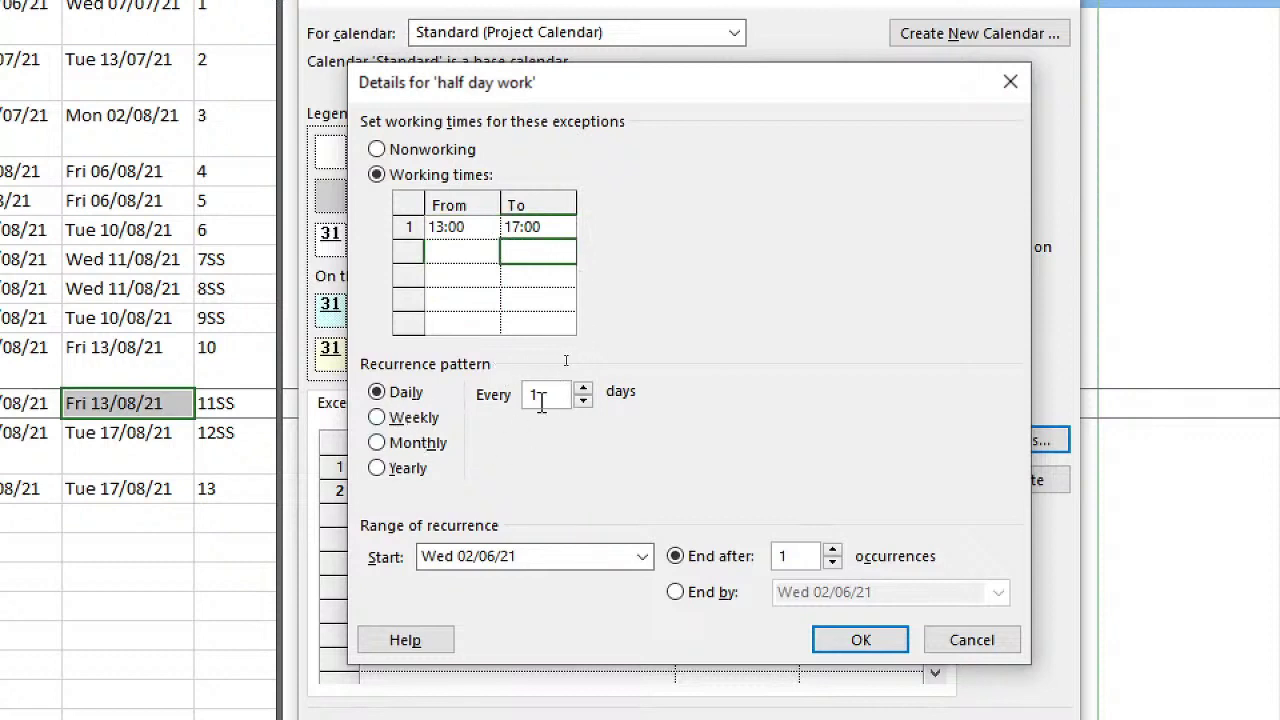
Try a weekly recurrence pattern, return it to Daily, and accept the exception's details.
left_click(408, 424)
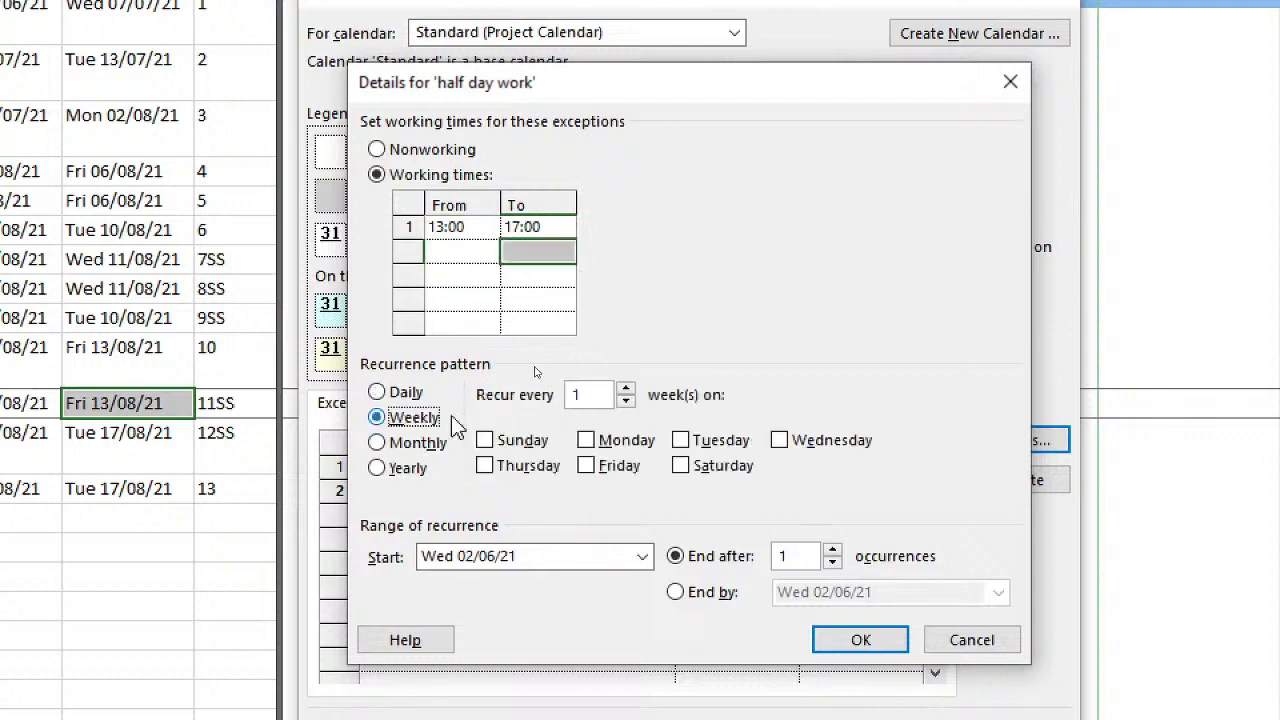
left_click(405, 395)
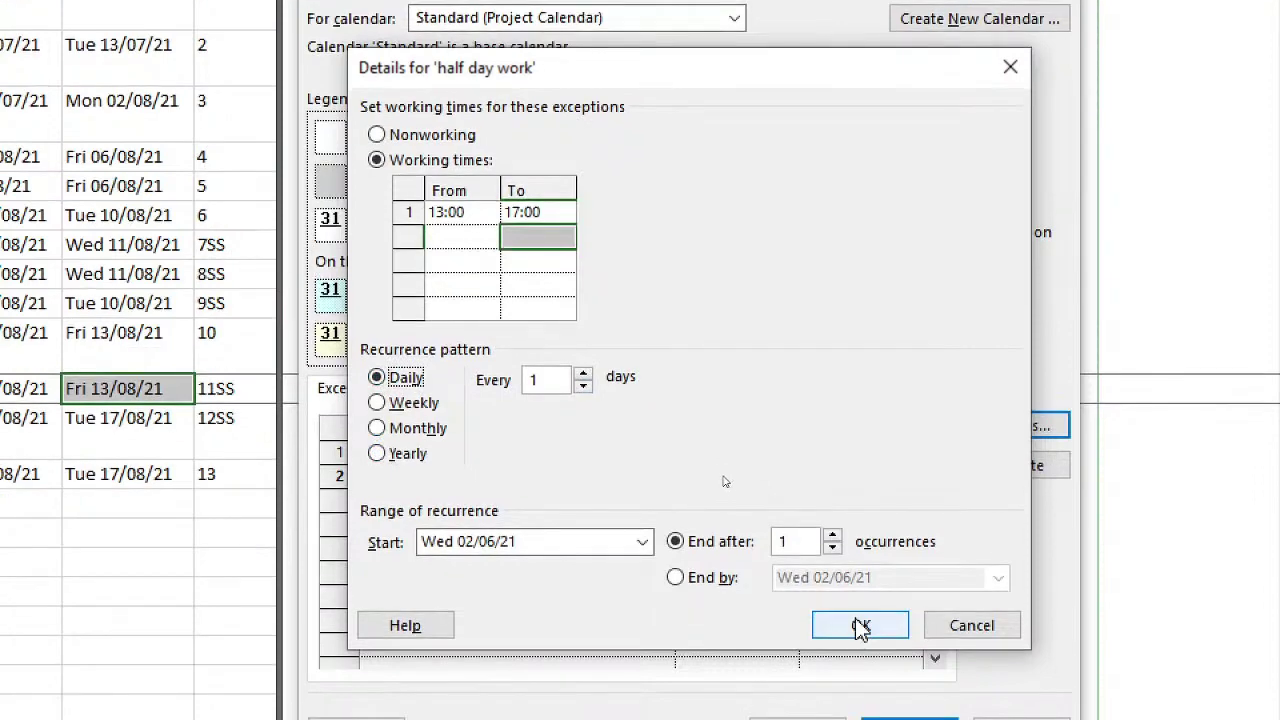
left_click(858, 622)
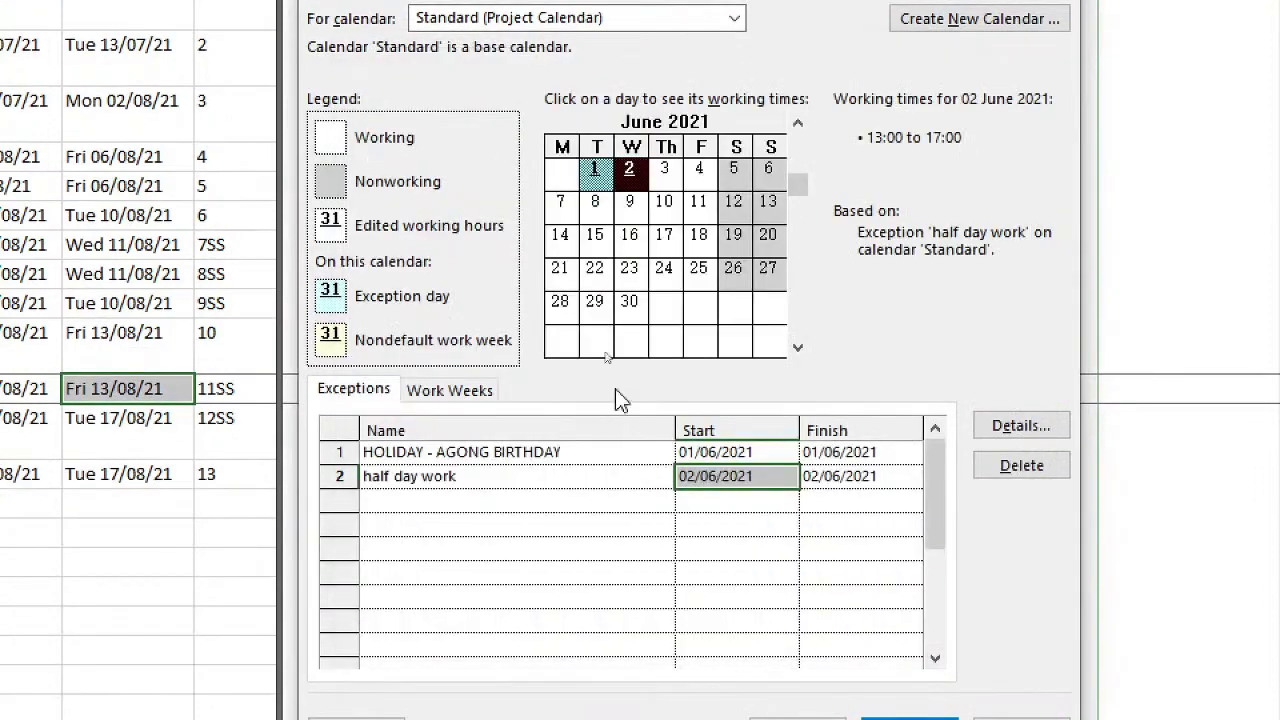
Check the working times for 1, 2 and 8 June 2021, and accept the calendar changes.
left_click(629, 270)
left_click(631, 172)
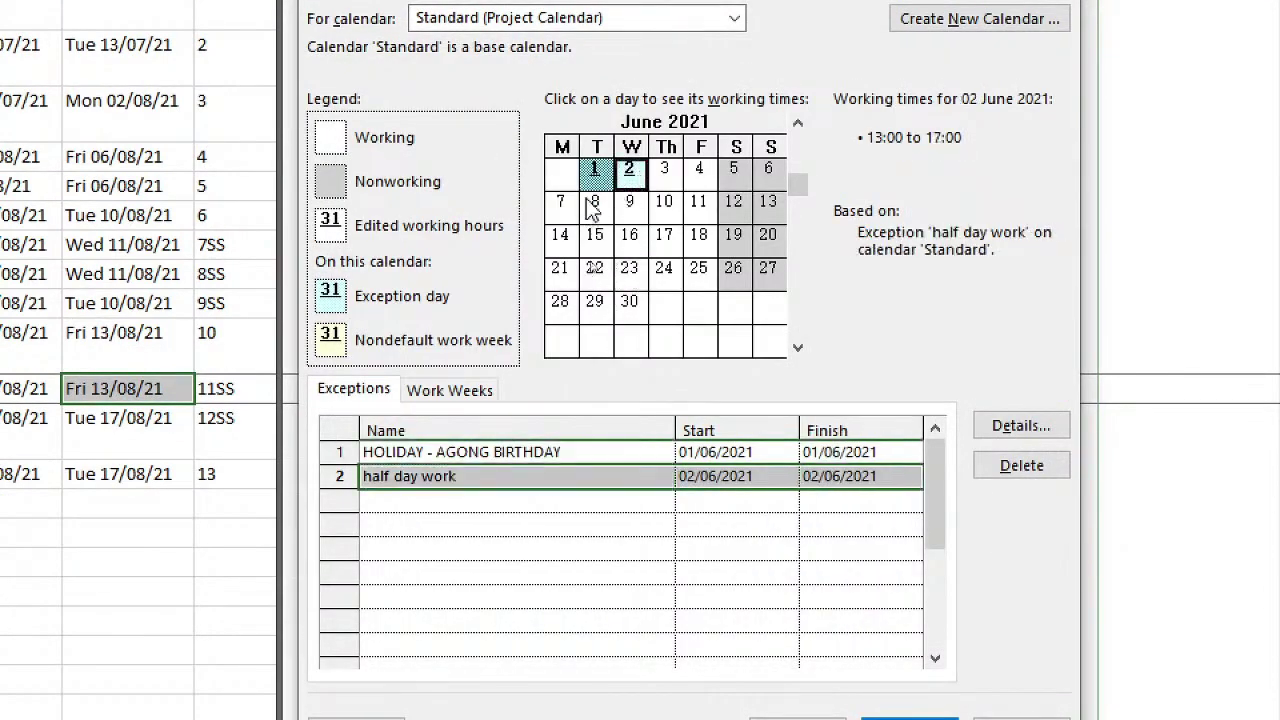
left_click(596, 172)
left_click(595, 203)
left_click(630, 170)
left_click(641, 268)
left_click(638, 180)
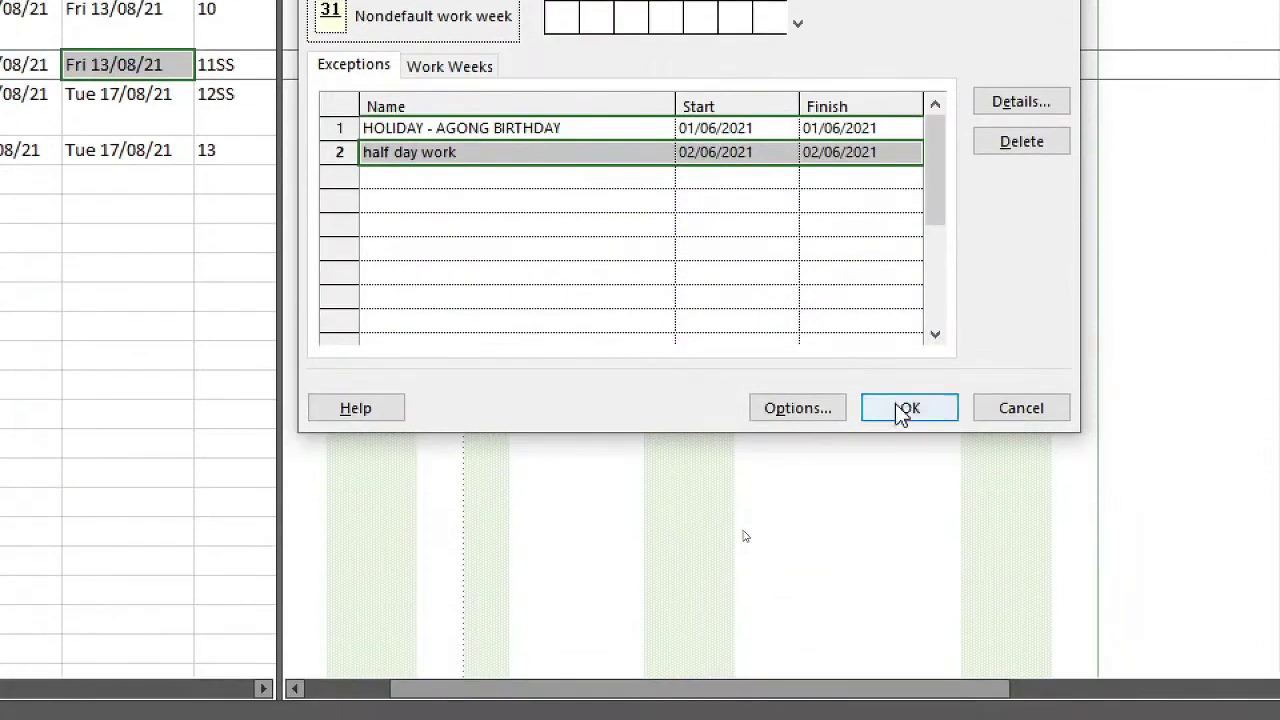
left_click(905, 408)
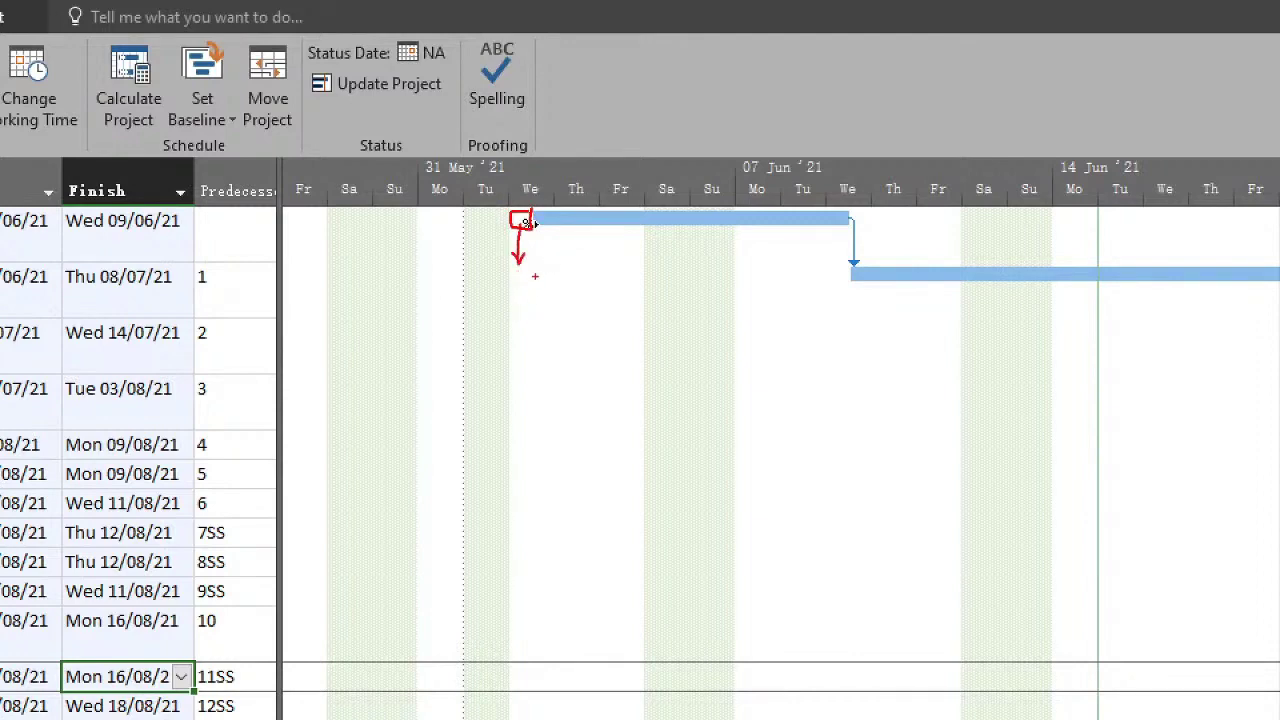
key("Escape")
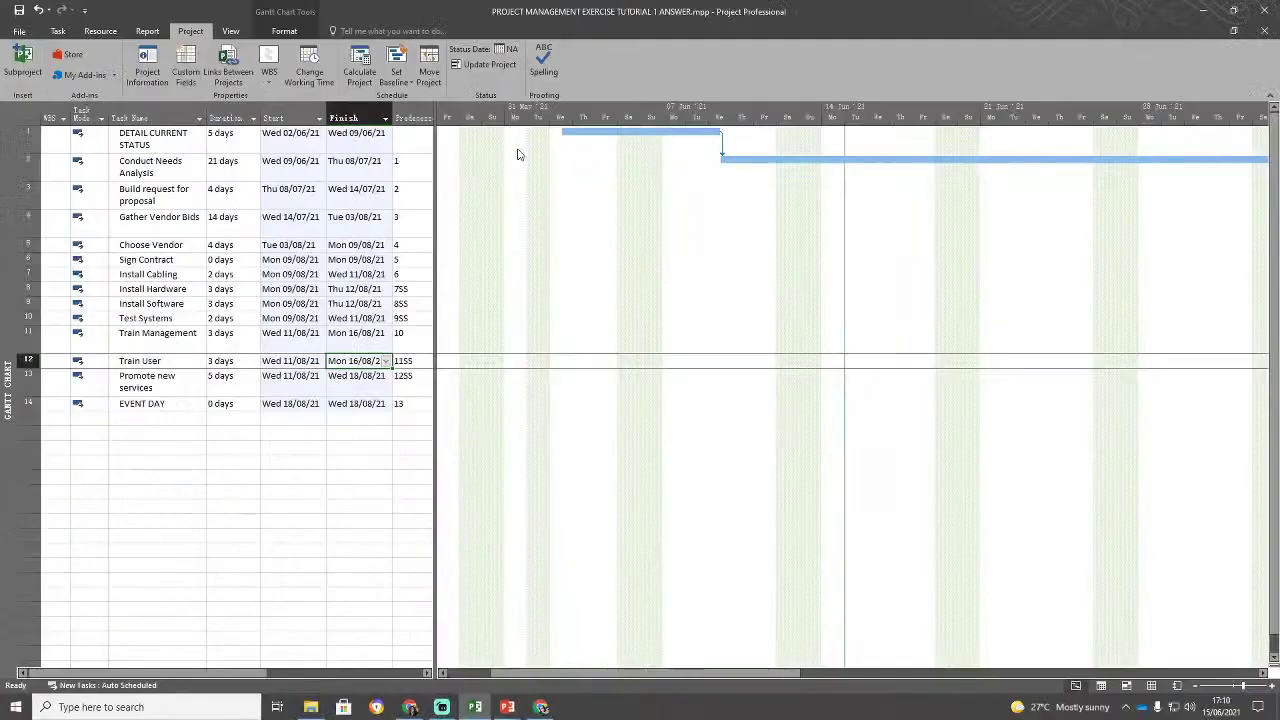
Delete the "half day work" exception from the Standard project calendar and accept the change.
left_click(61, 116)
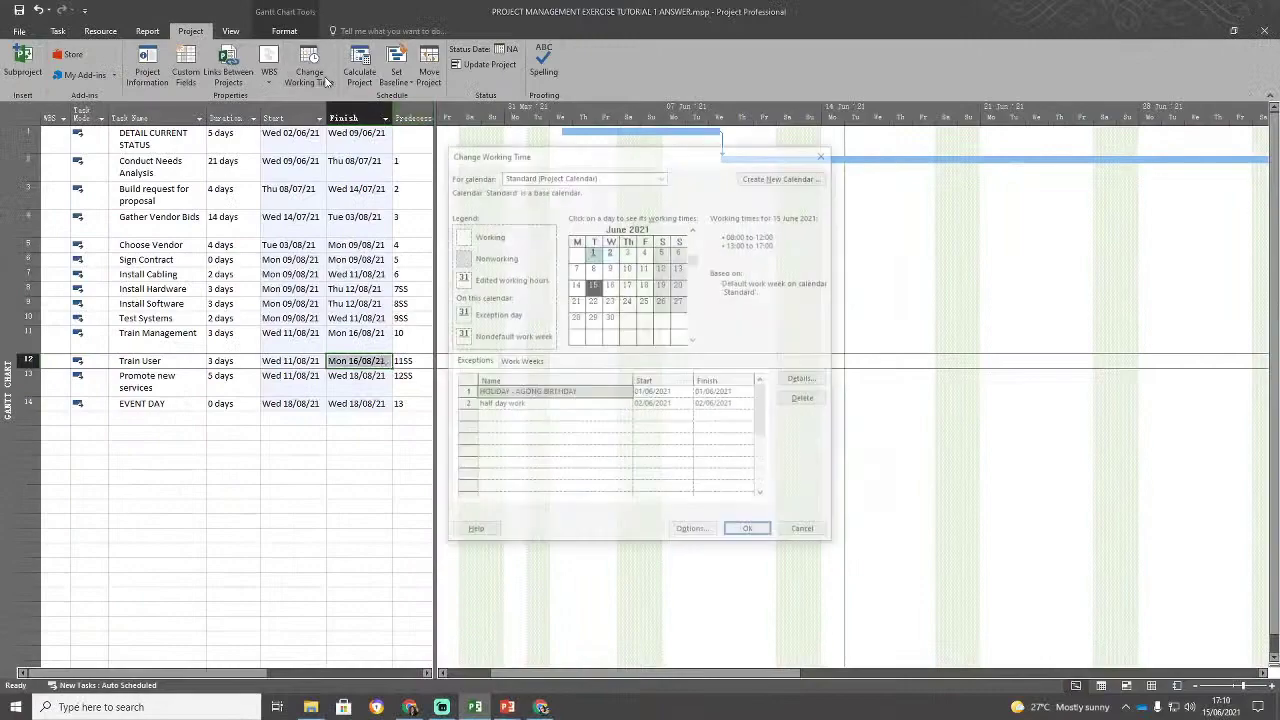
left_click(466, 405)
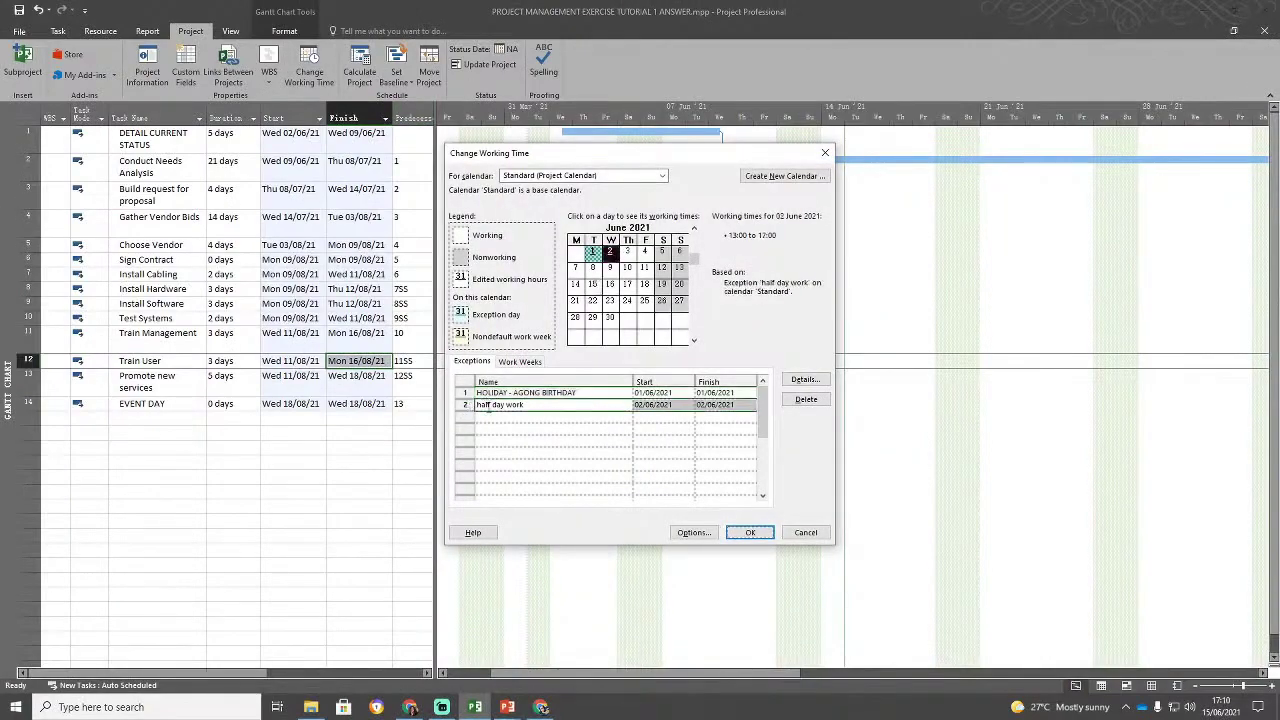
left_click(521, 420)
left_click(468, 406)
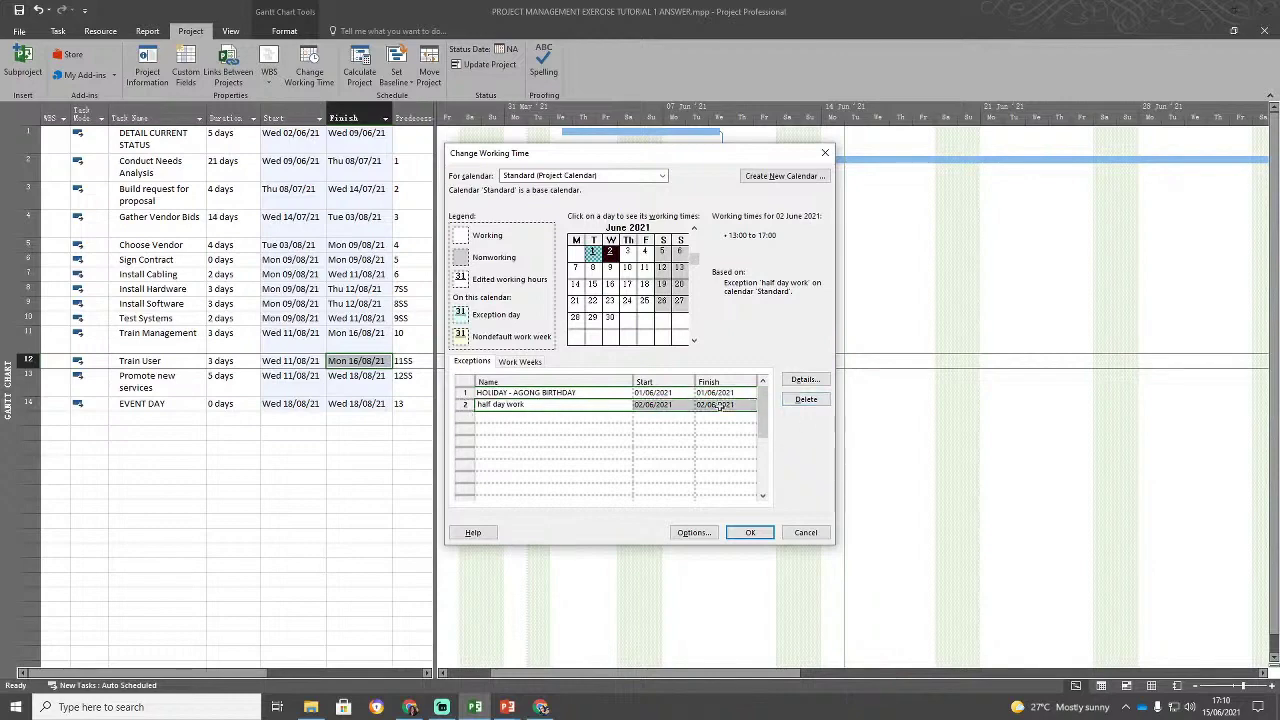
left_click(805, 400)
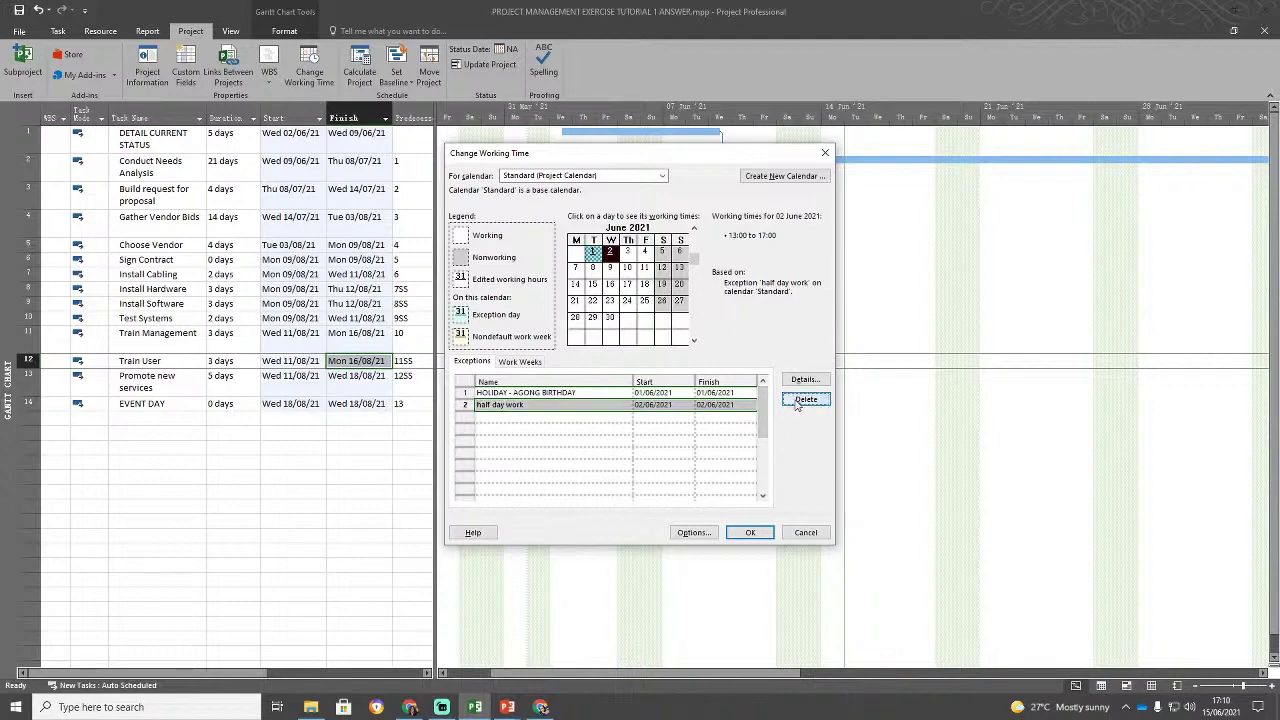
left_click(751, 533)
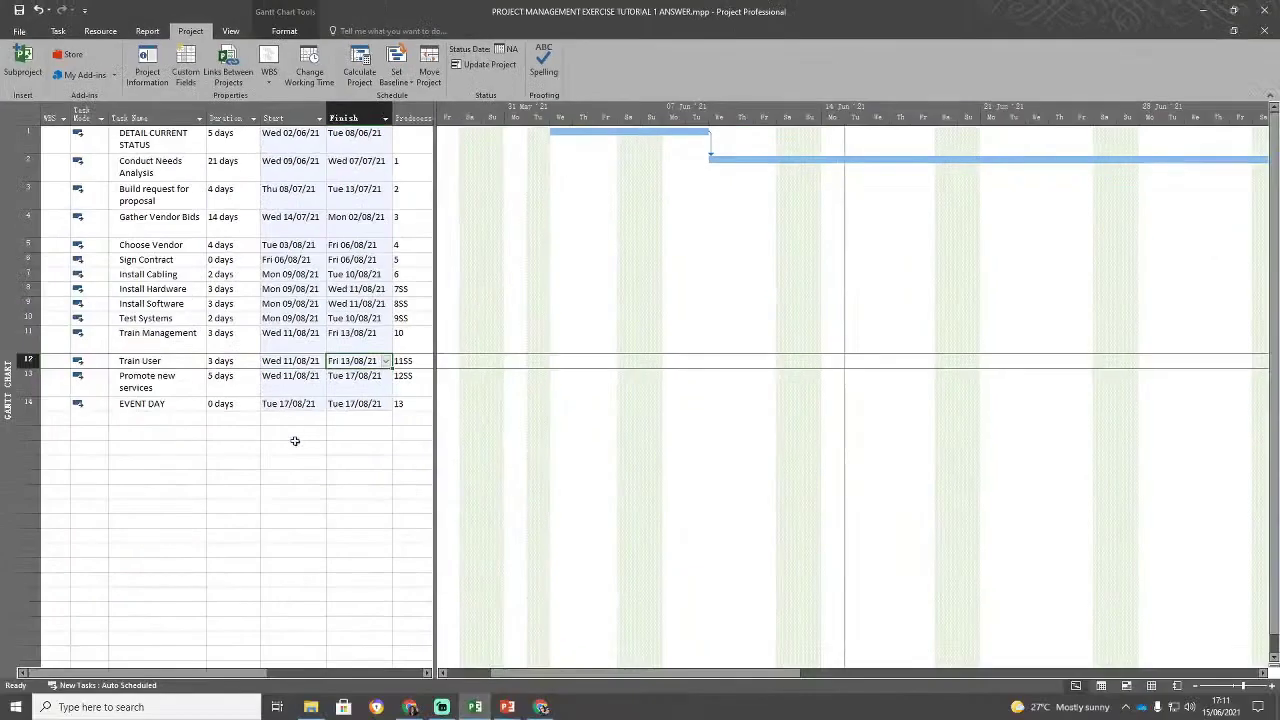
left_click(272, 420)
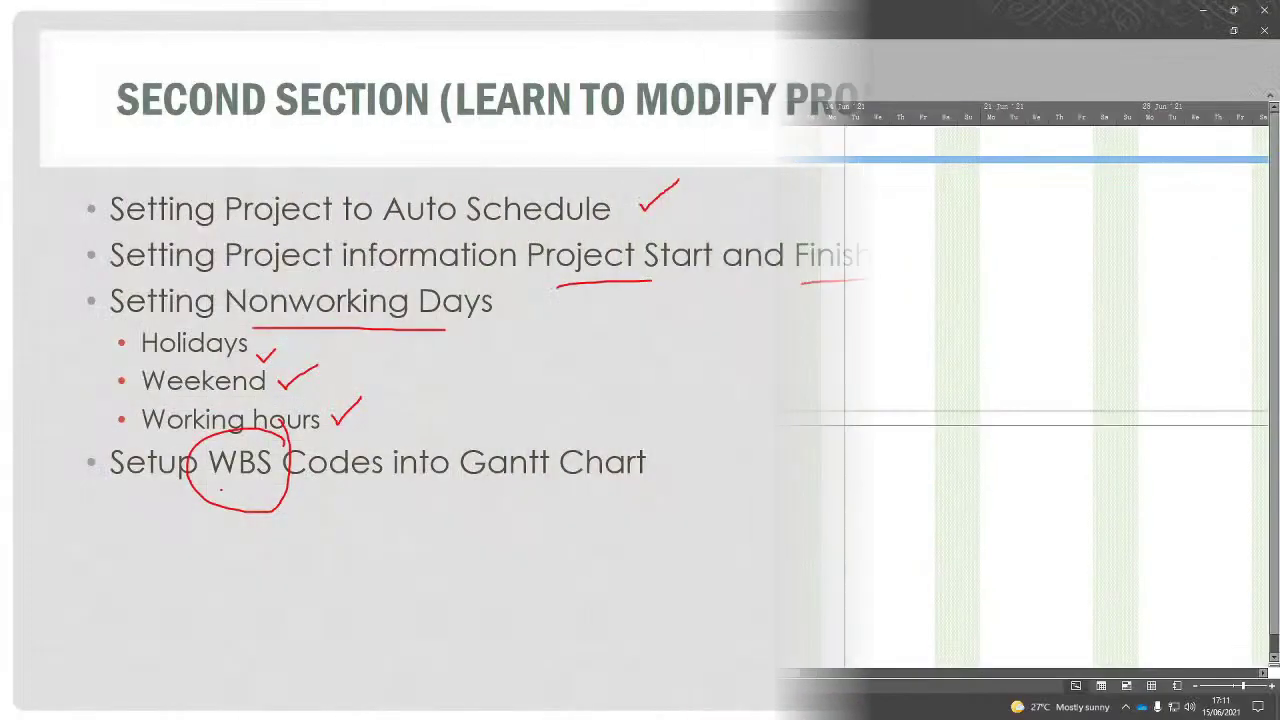
left_click_drag(245, 490, 278, 492)
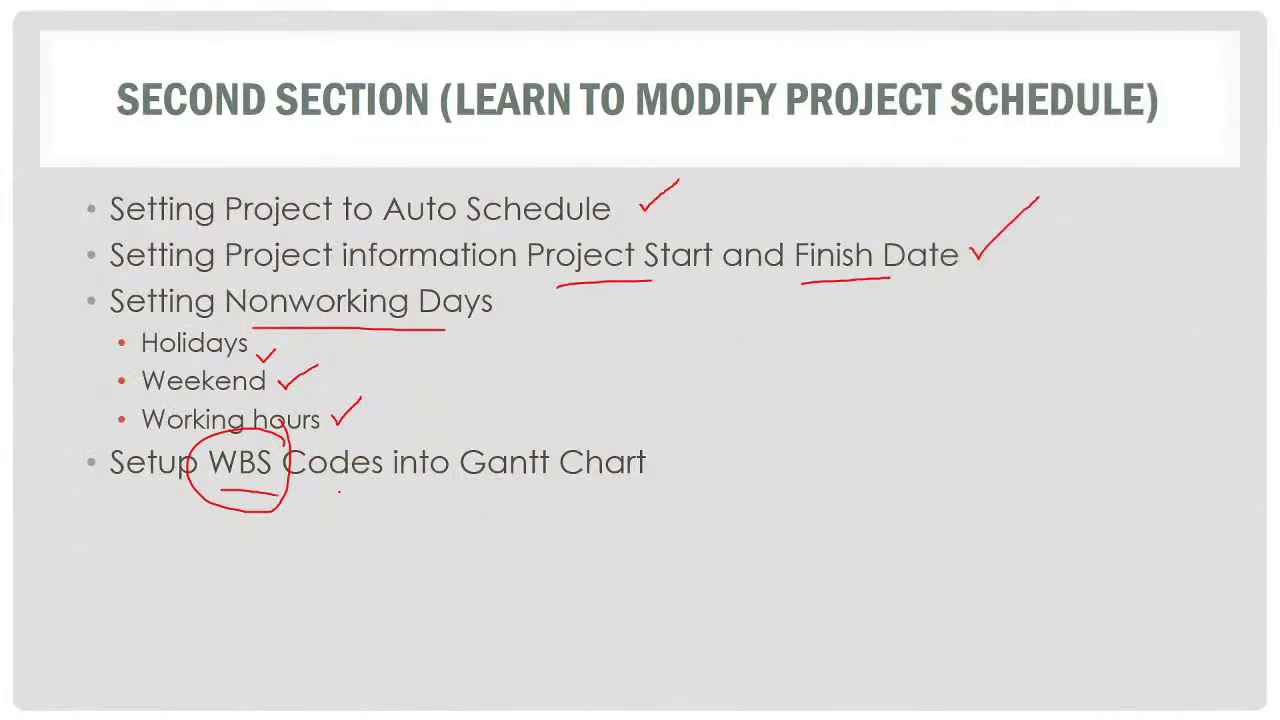
key("alt+Tab")
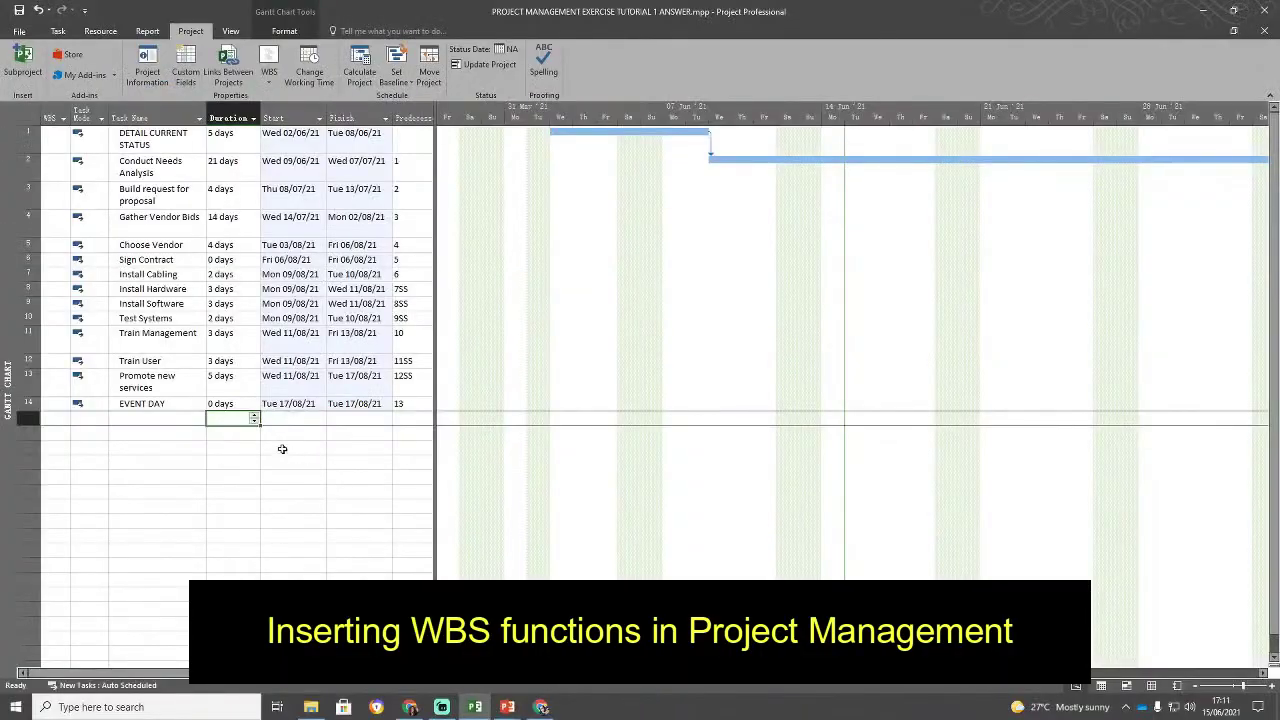
left_click(180, 405)
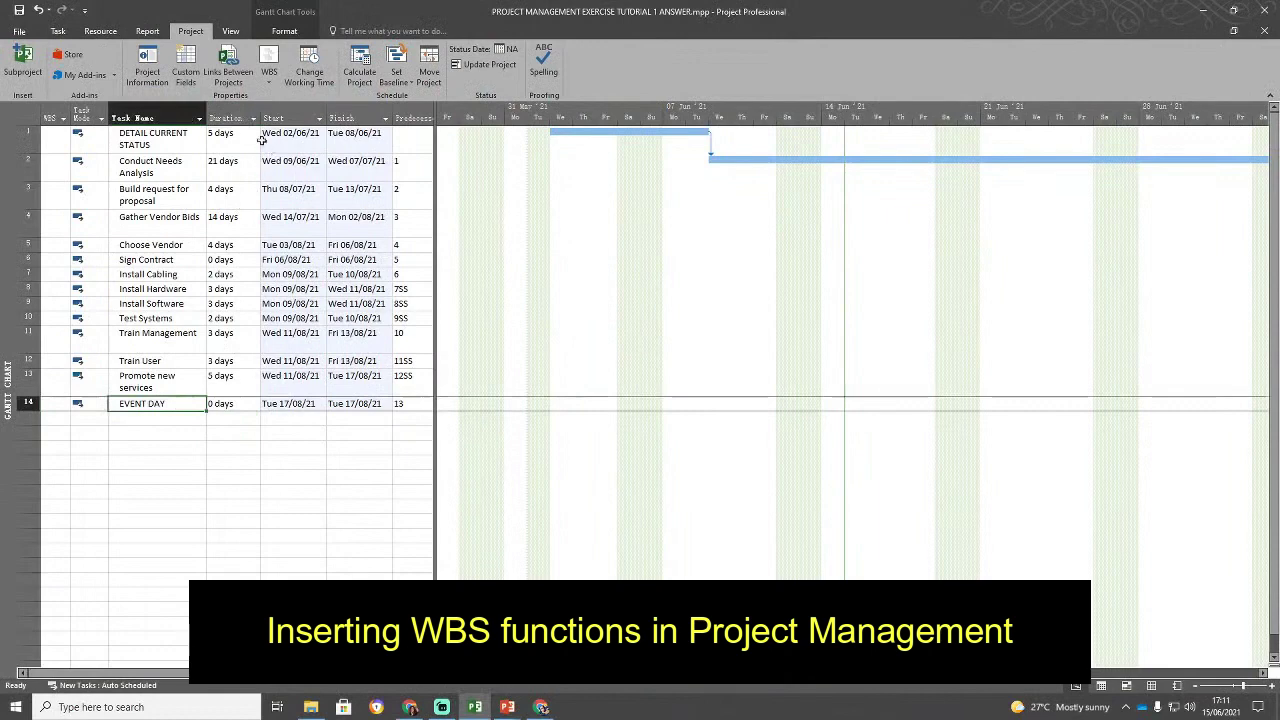
left_click(268, 84)
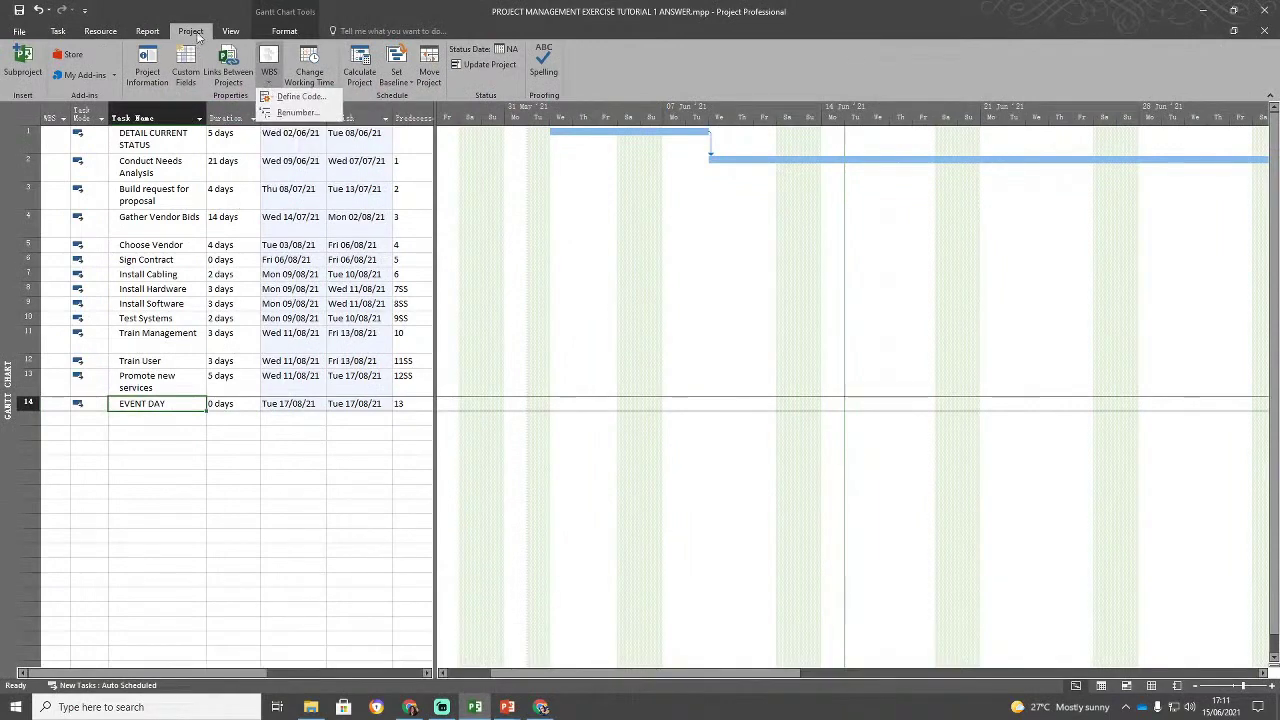
left_click(166, 94)
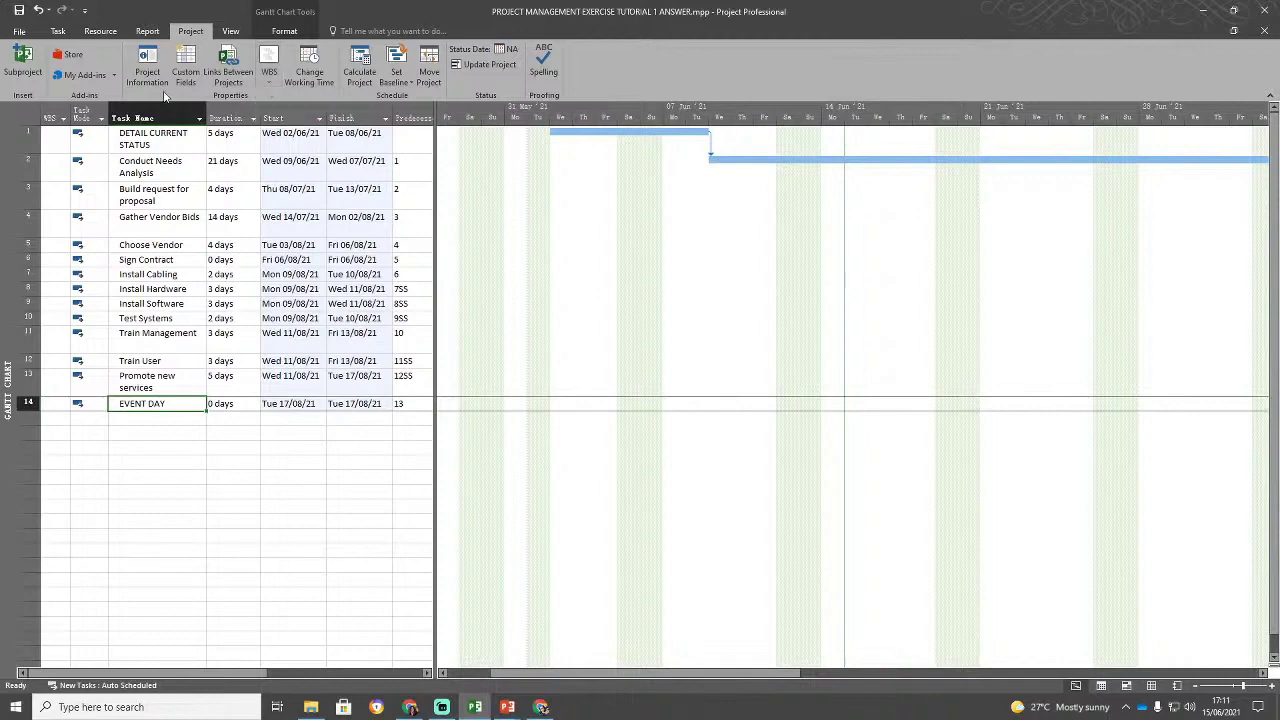
left_click(268, 84)
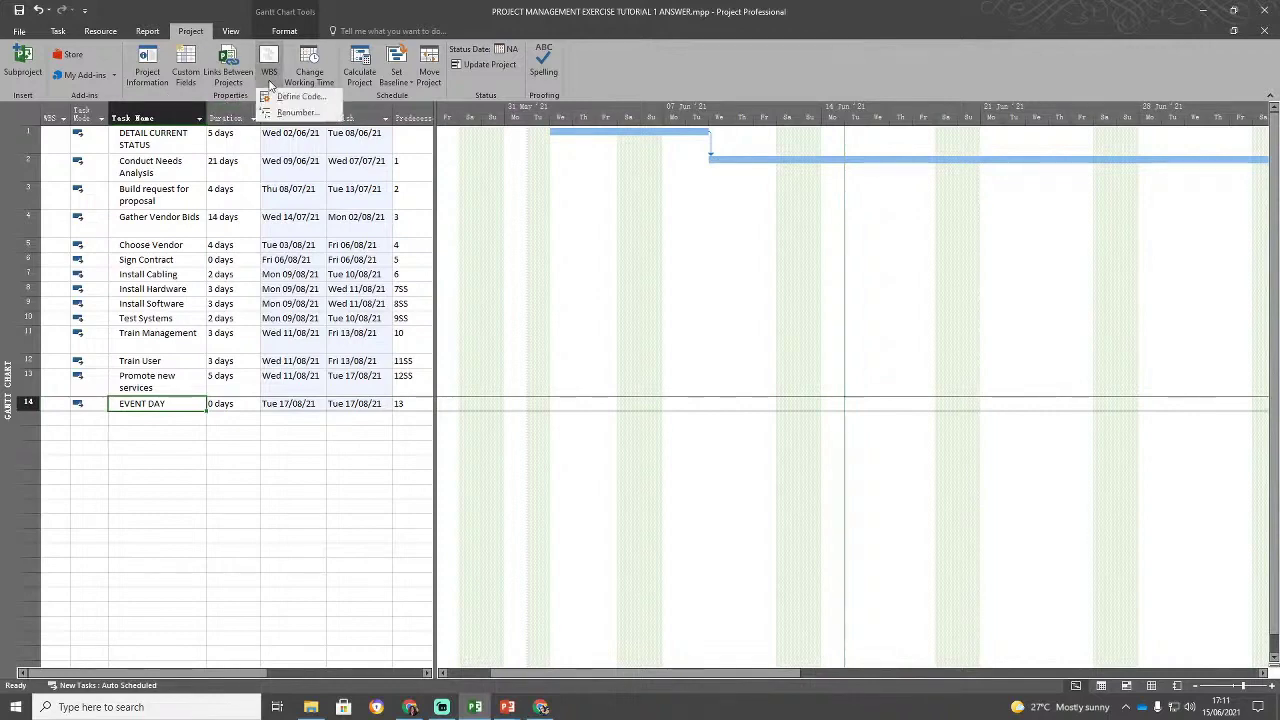
left_click(270, 85)
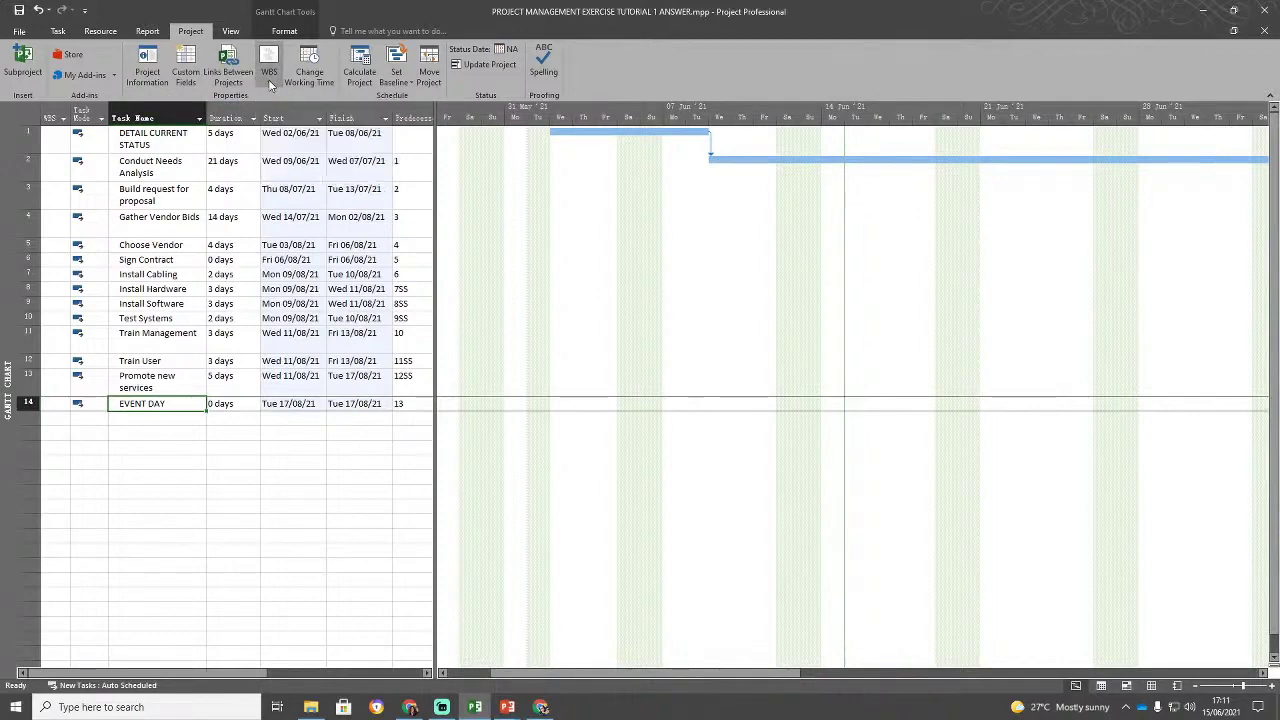
mouse_move(290, 41)
left_mouse_down()
mouse_move(250, 102)
mouse_move(292, 42)
left_mouse_up()
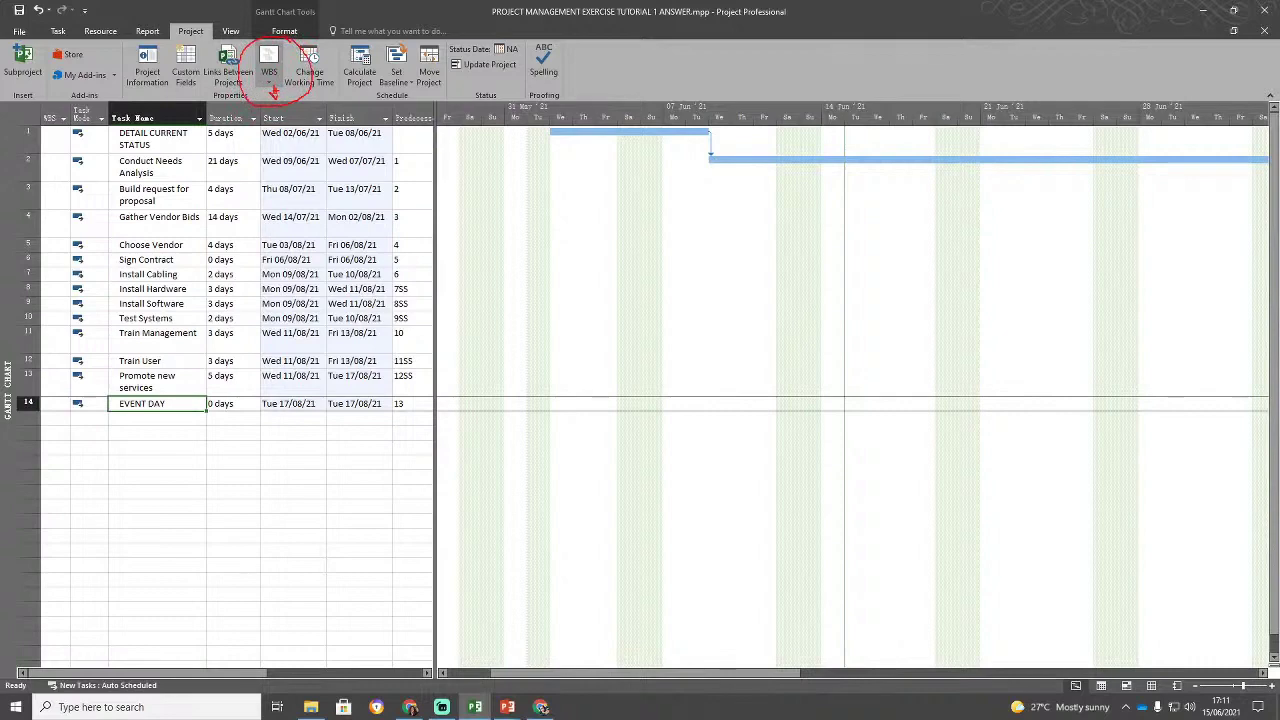
Define the project's WBS code with Numbers (ordered) as the level 1 sequence, and accept the definition.
left_click(270, 86)
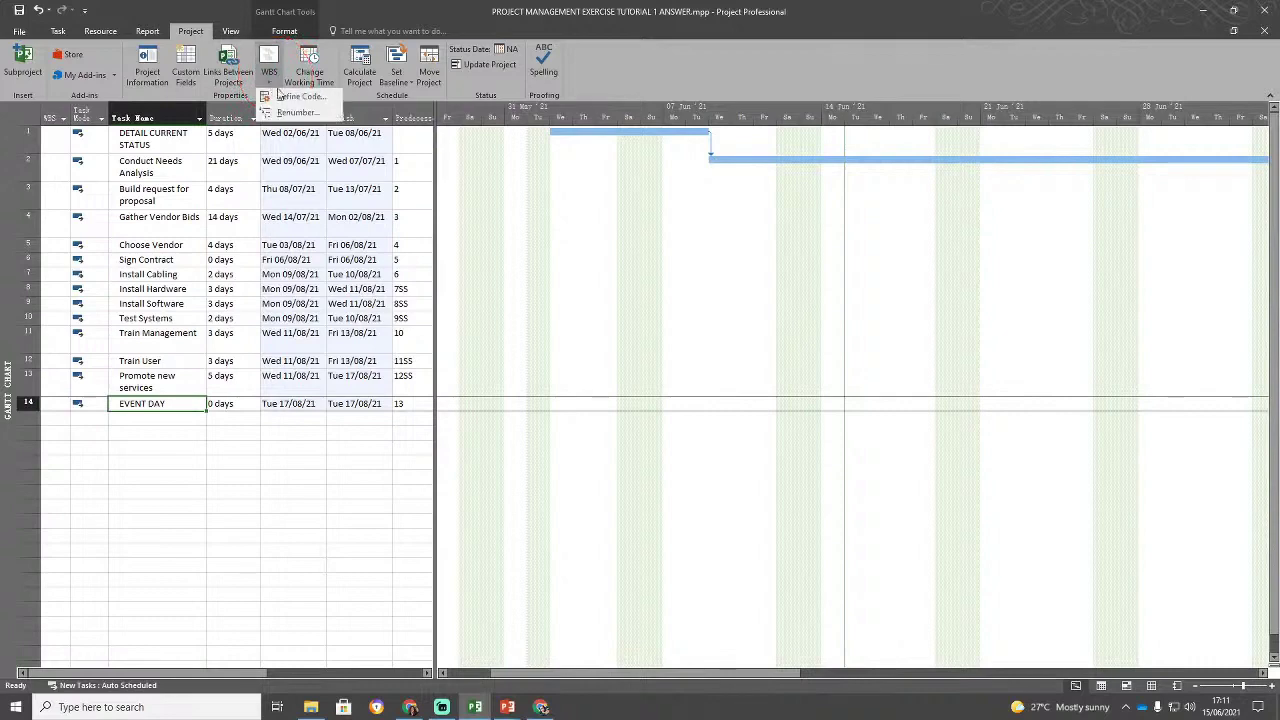
left_click(289, 96)
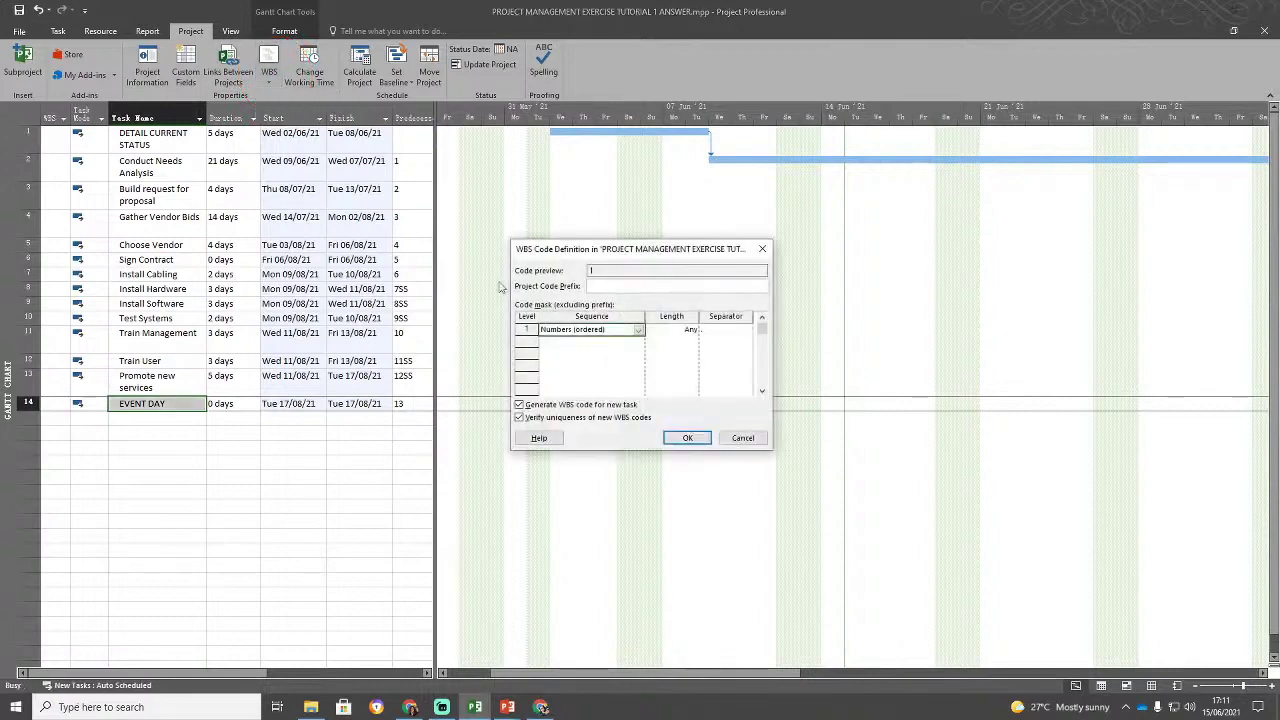
left_click(638, 330)
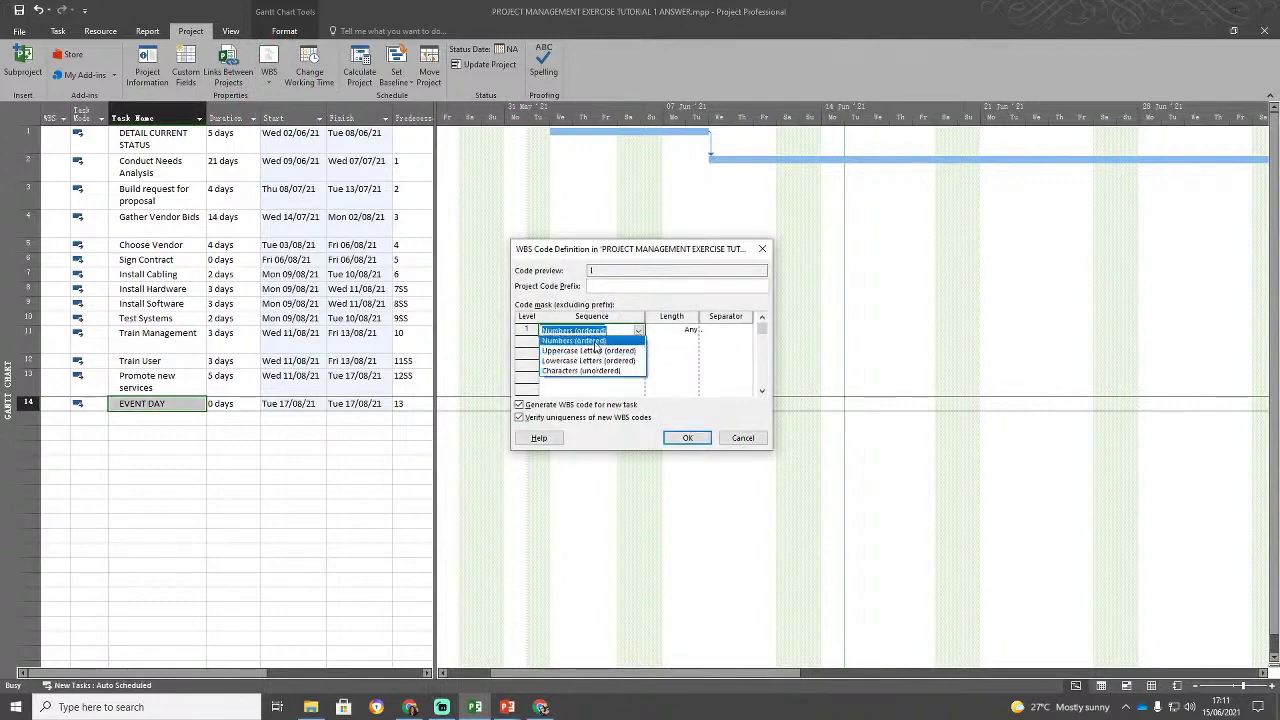
left_click(594, 341)
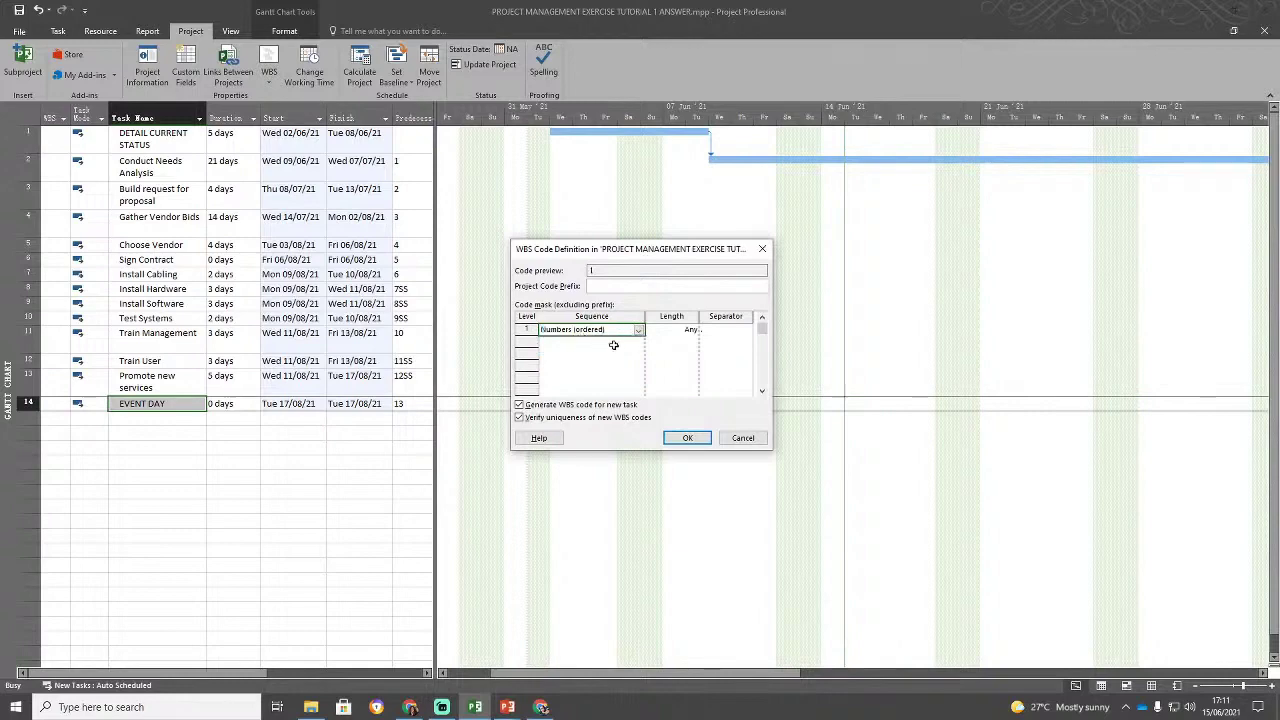
left_click(684, 438)
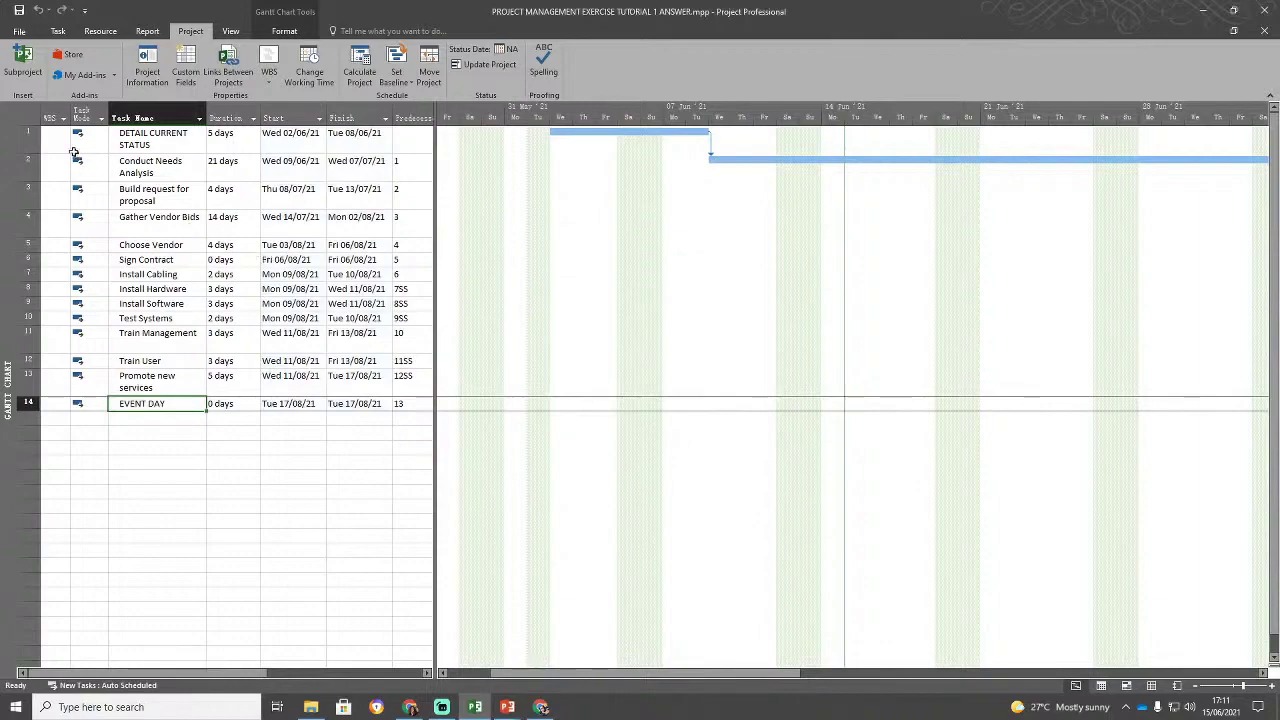
Remove the existing WBS column from the Gantt chart's task table.
left_click(50, 115)
key("Delete")
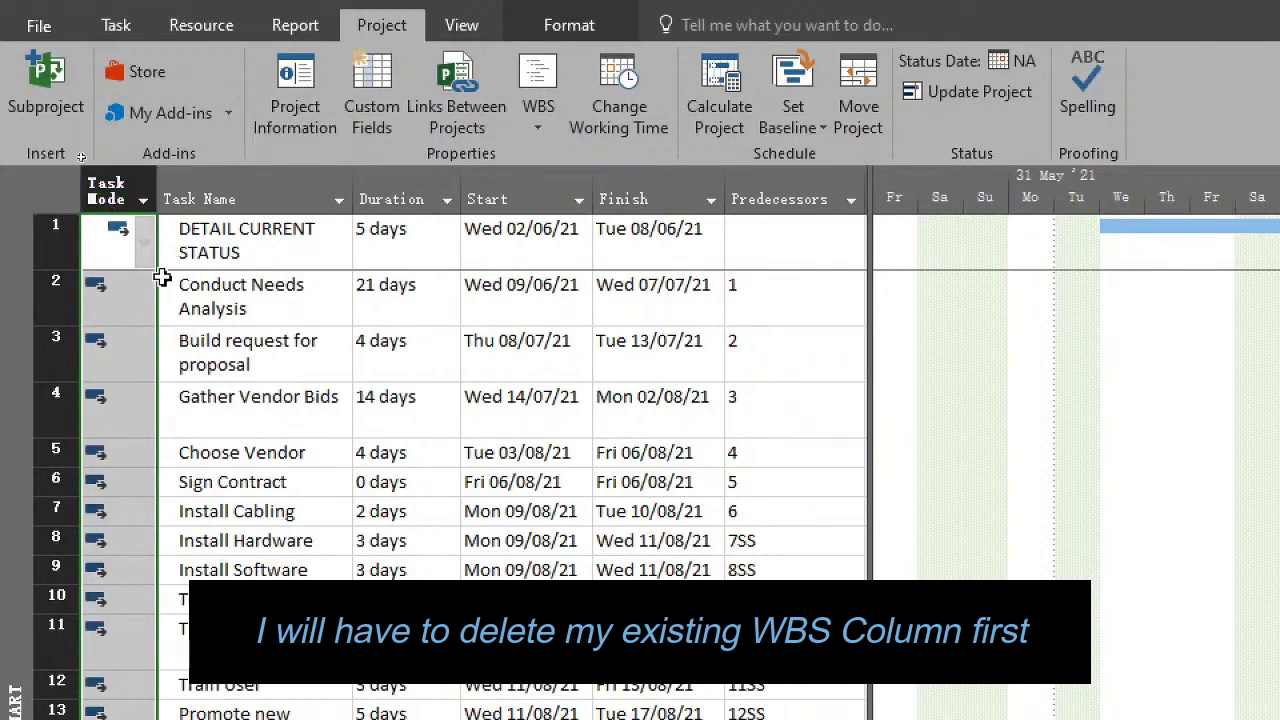
left_click(216, 341)
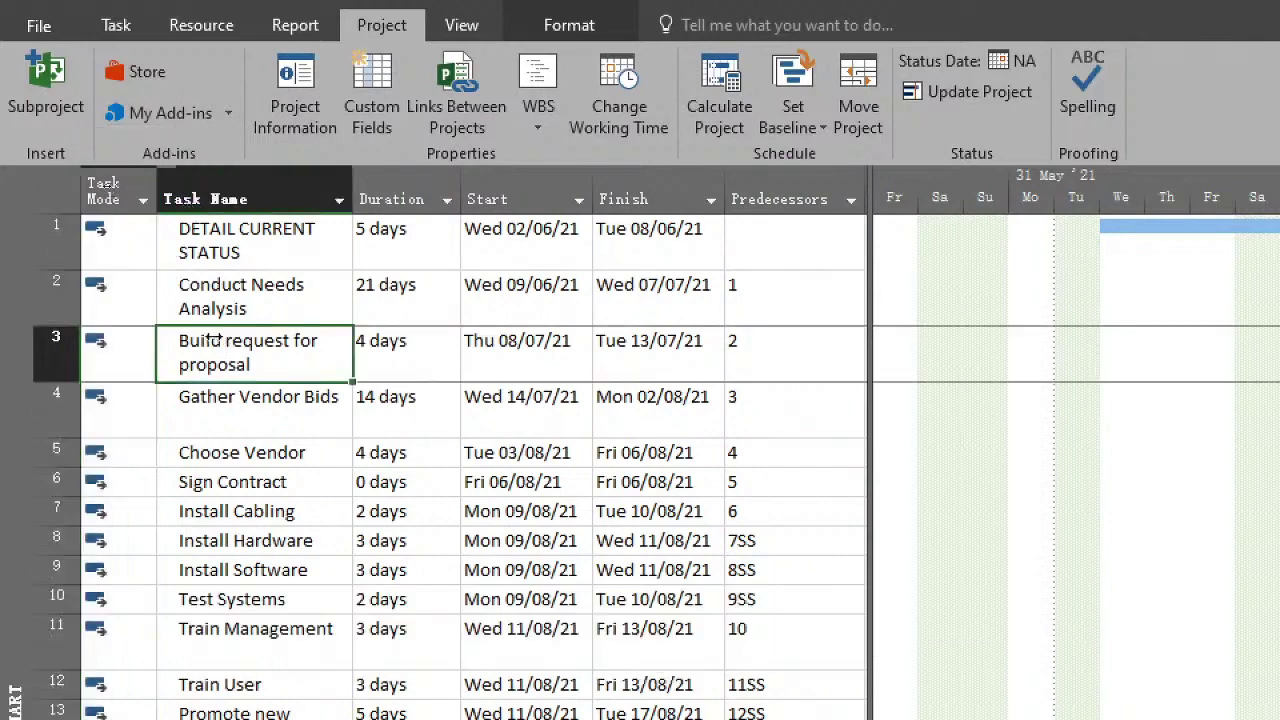
left_click(100, 178)
left_click(190, 297)
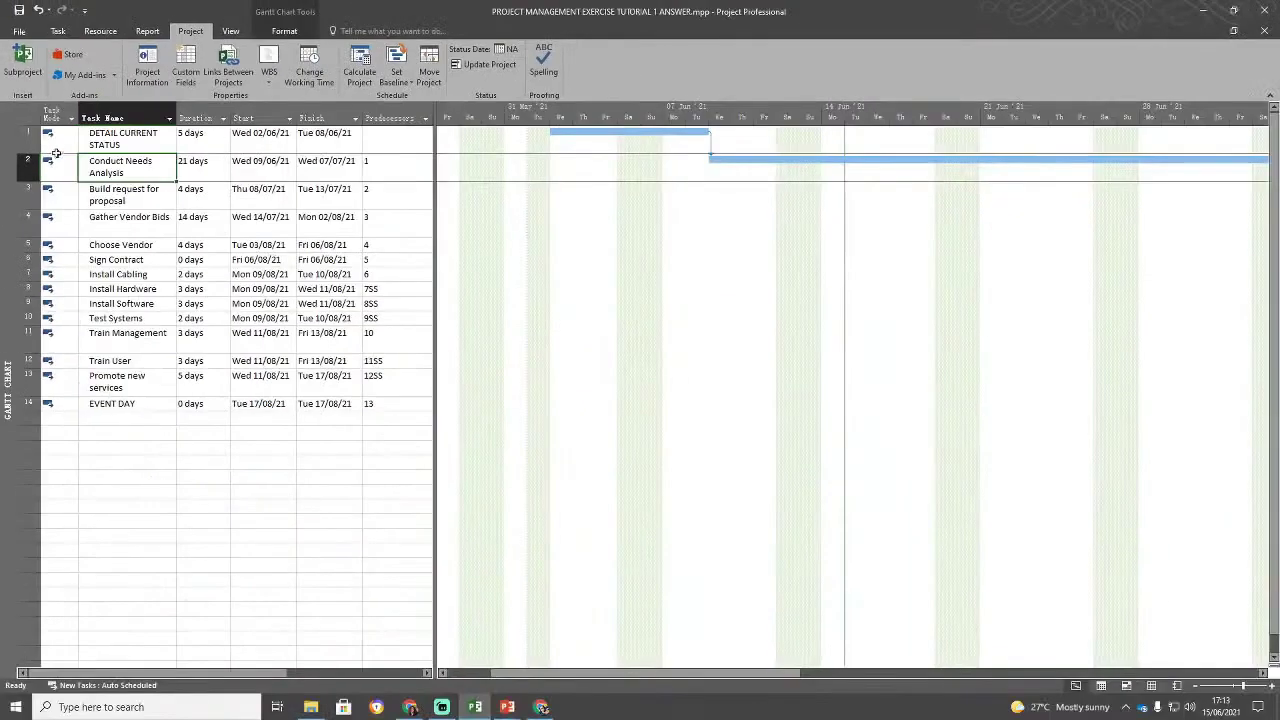
mouse_move(55, 115)
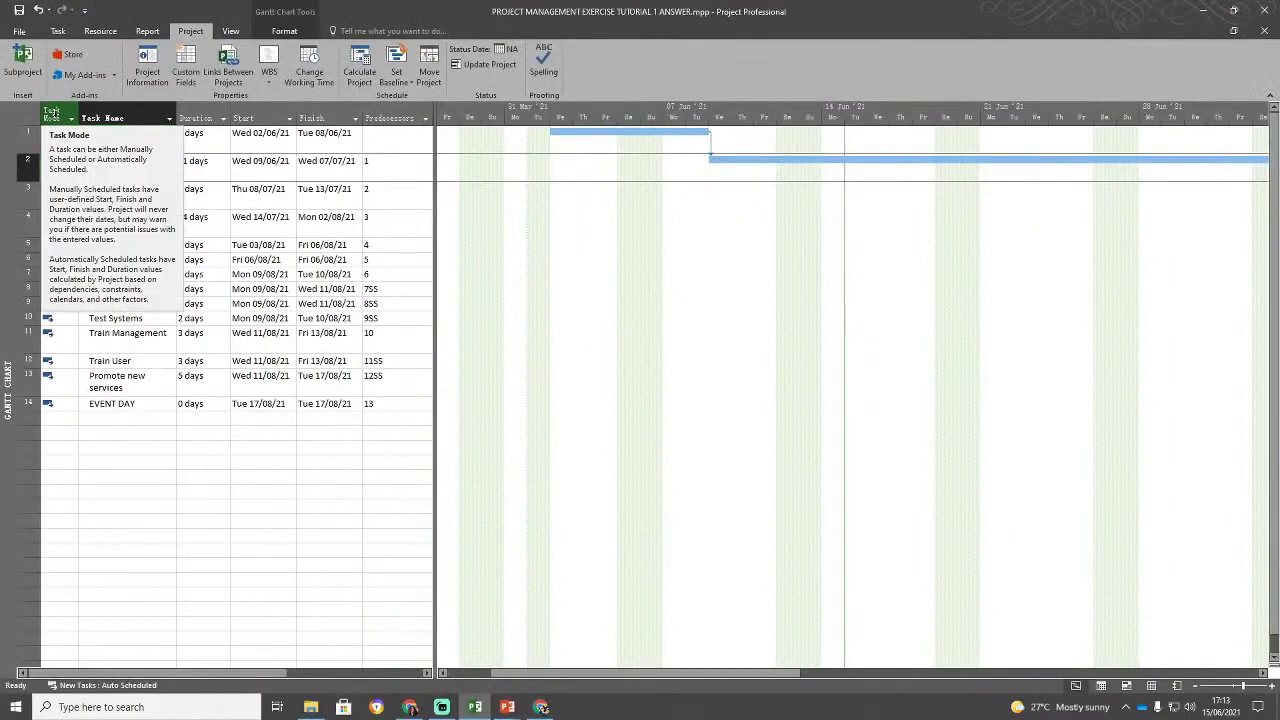
left_click(150, 463)
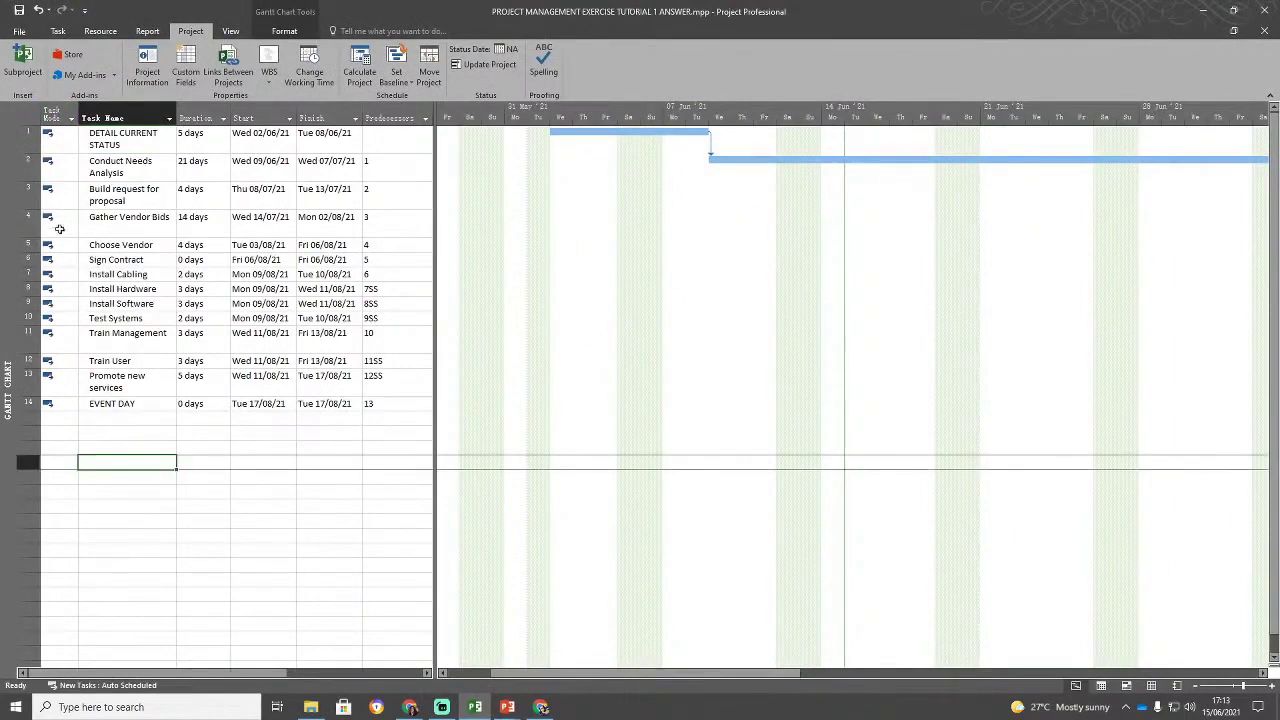
Insert a WBS column before the Task Mode column and select its cell for the first task.
left_click(50, 118)
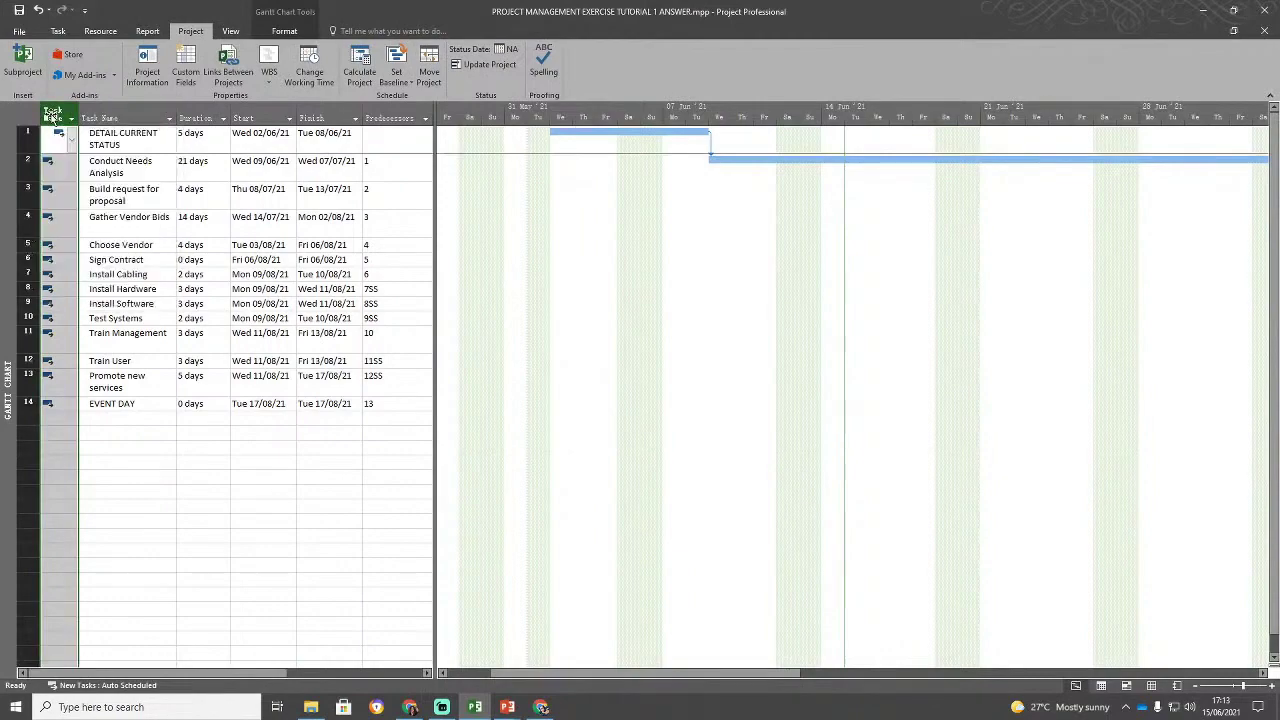
right_click(50, 117)
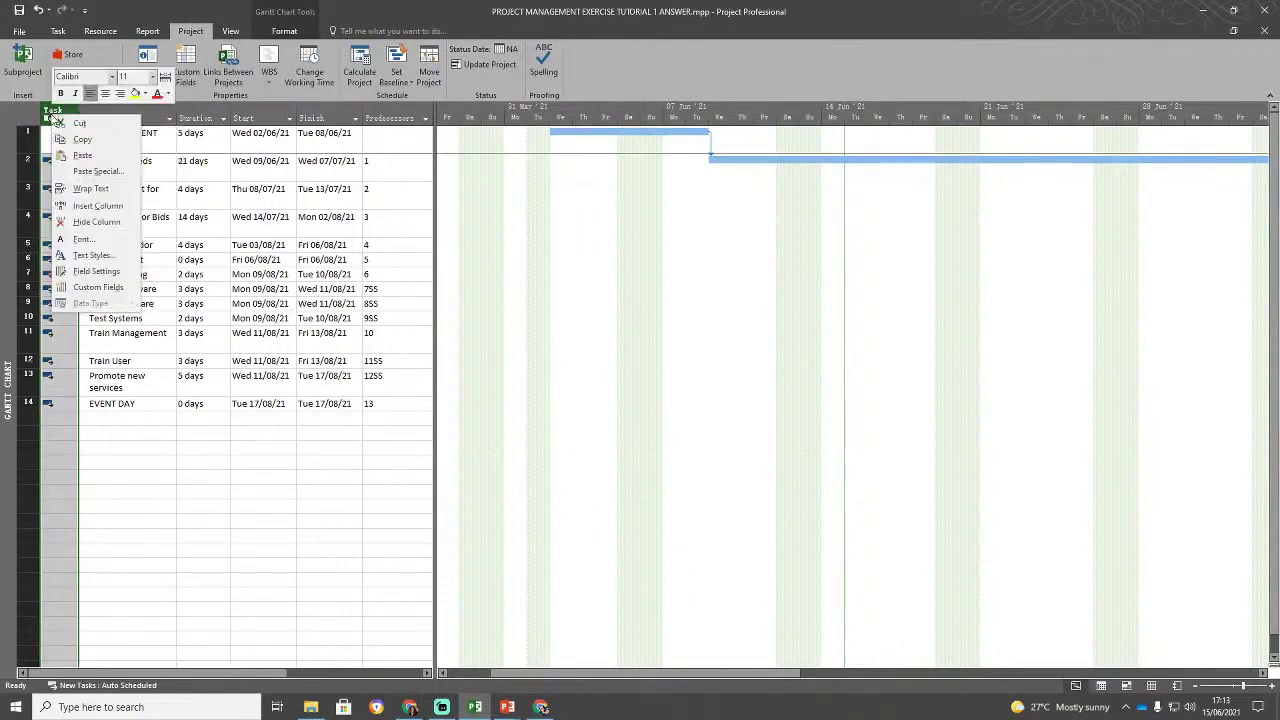
left_click(80, 203)
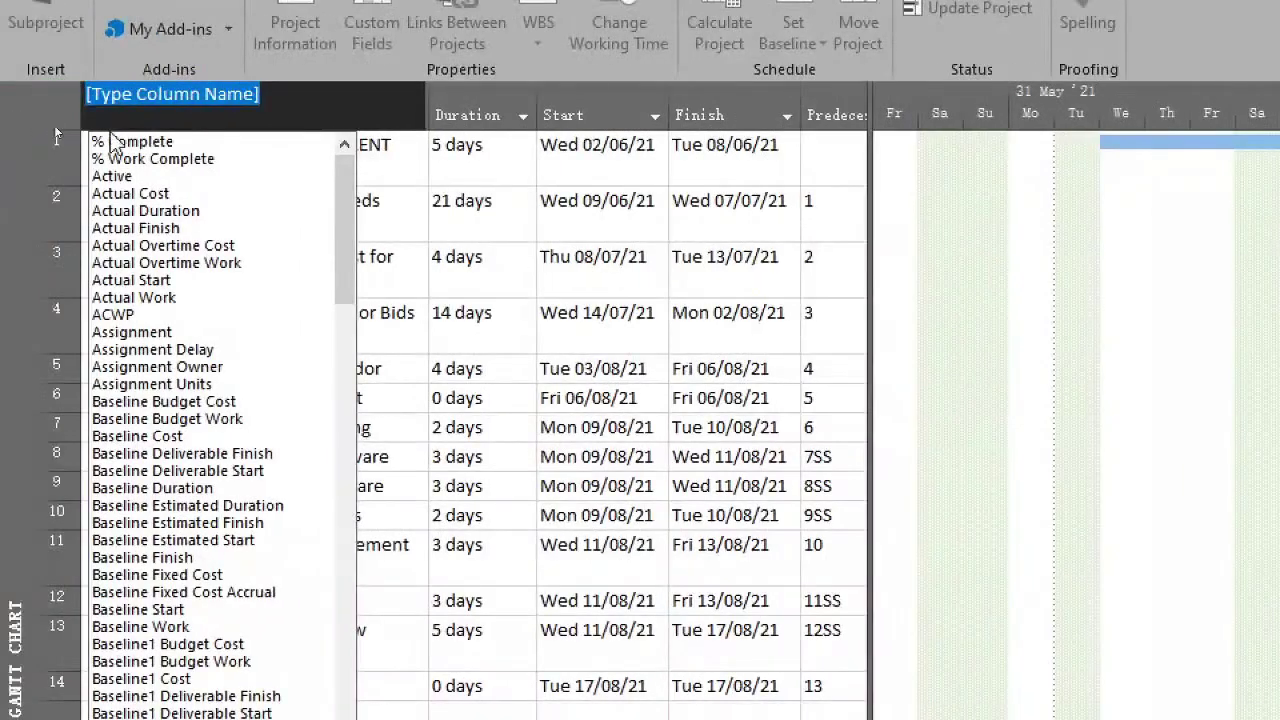
type("wb")
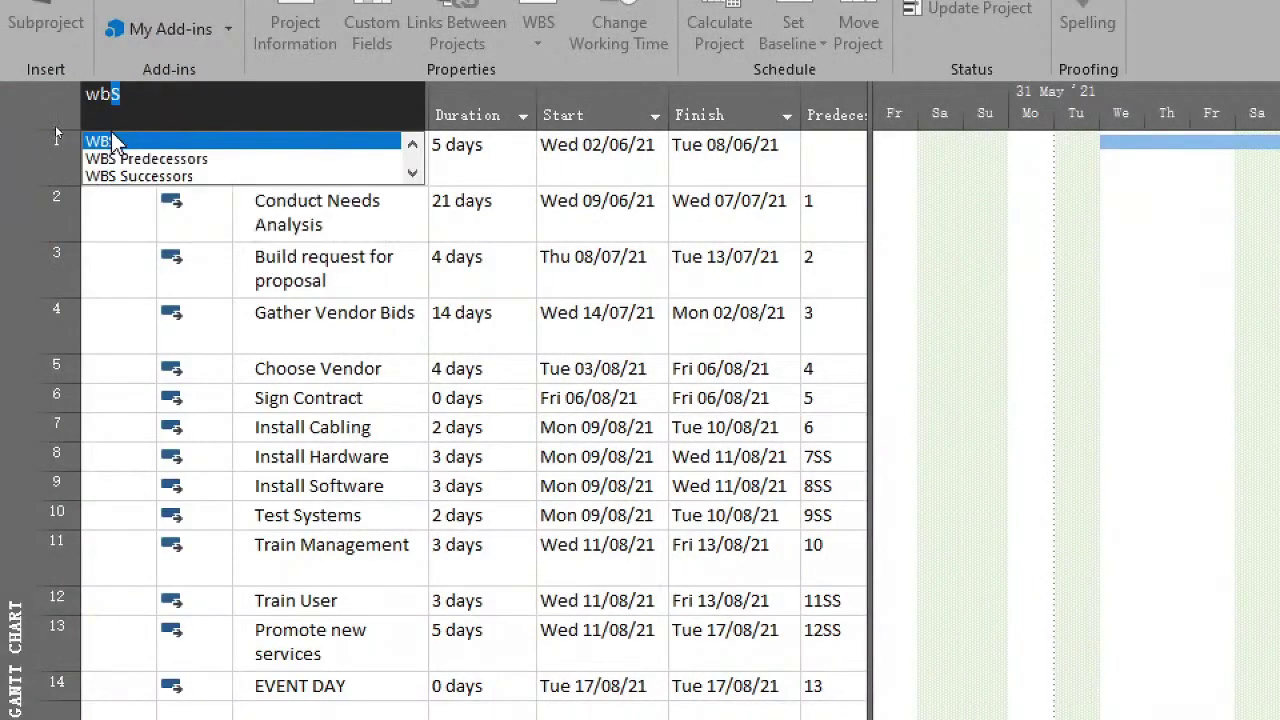
type("s")
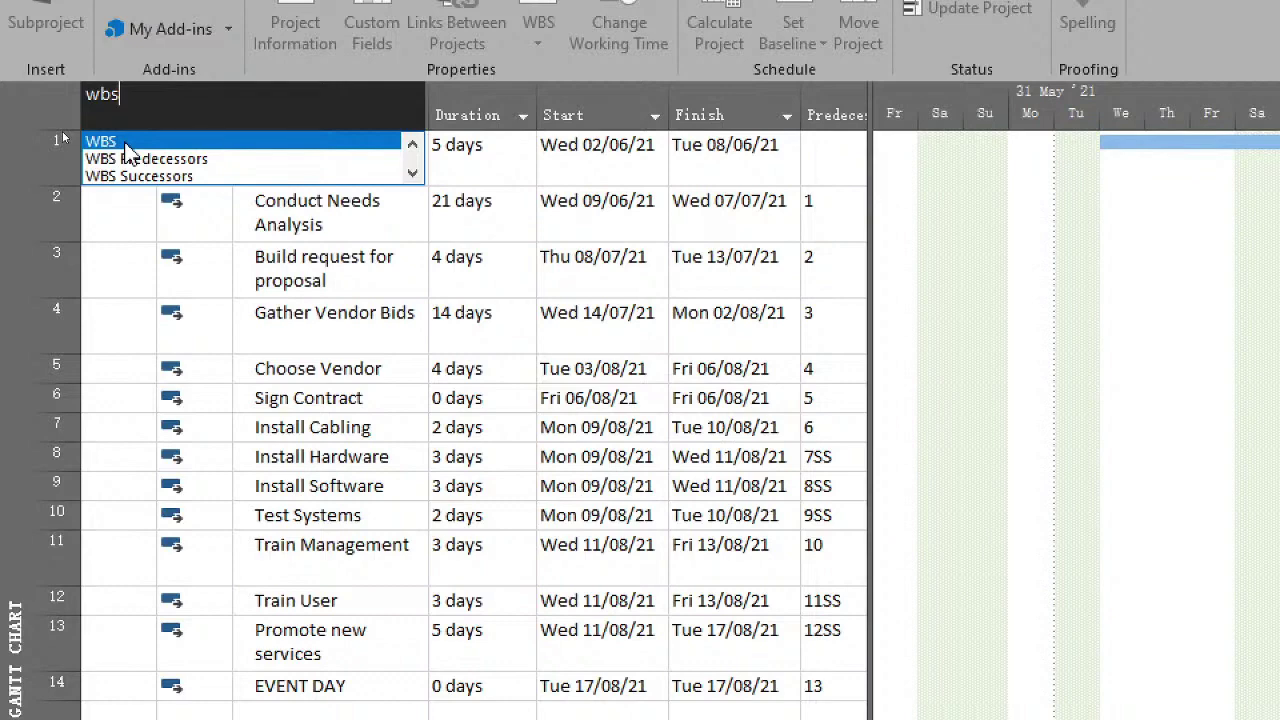
left_click(125, 142)
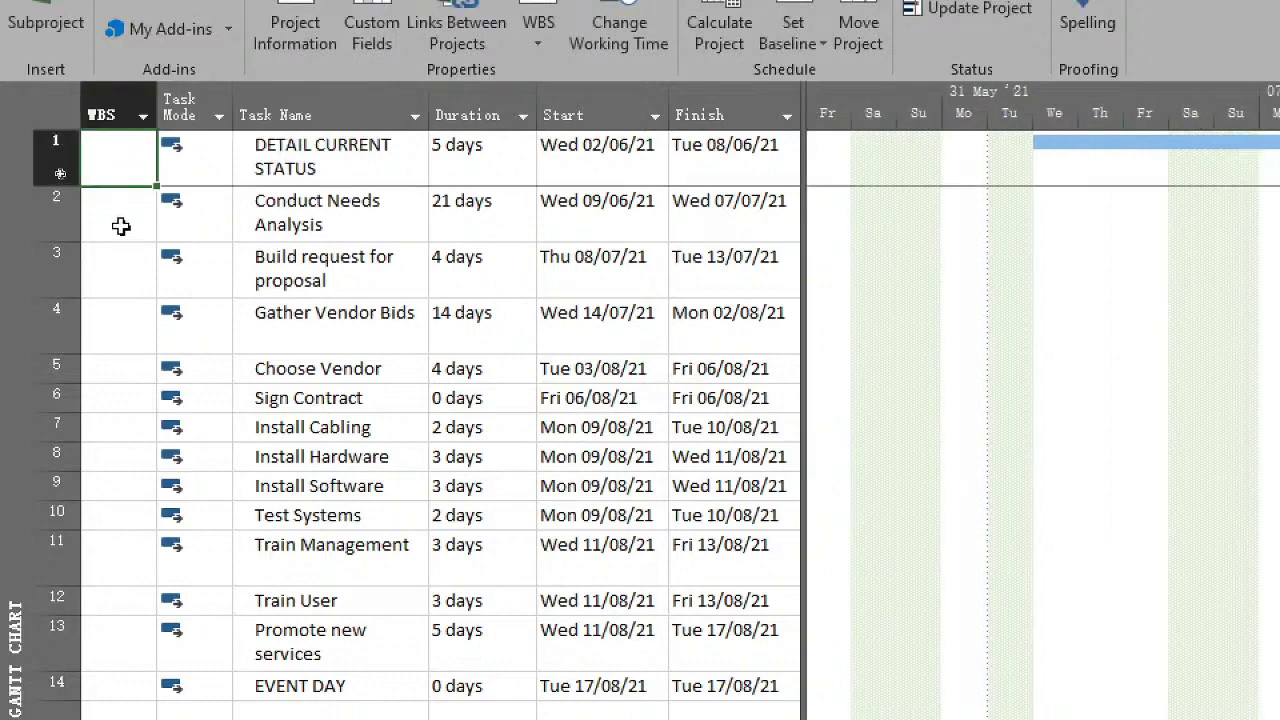
left_click(126, 195)
left_click(129, 162)
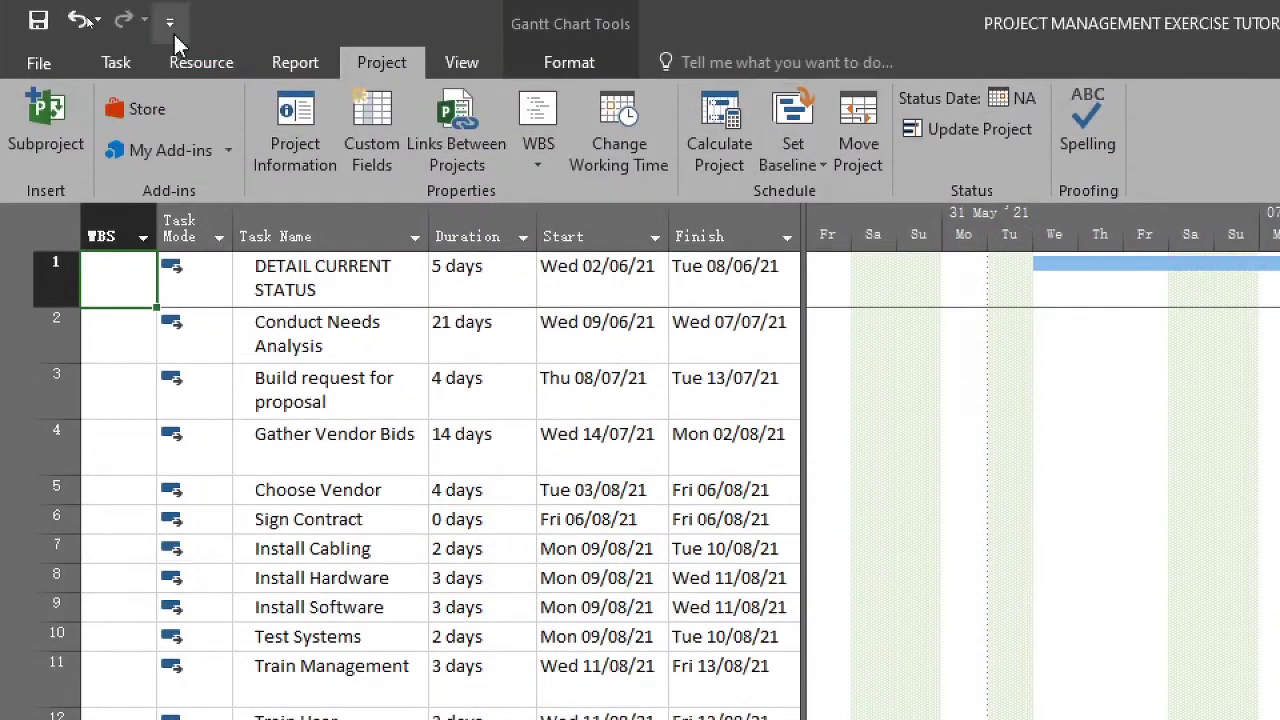
Renumber the WBS codes for the entire project, confirm the renumbering, and select the codes of all tasks.
left_click(538, 43)
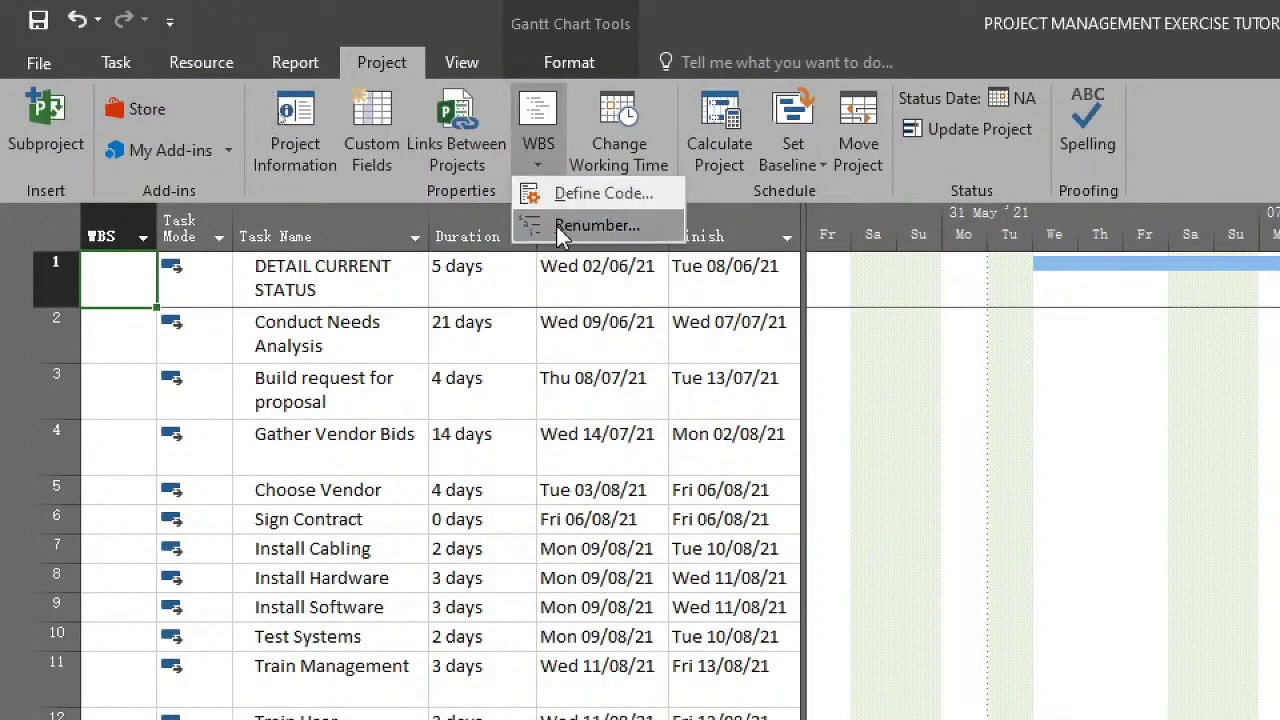
left_click(556, 226)
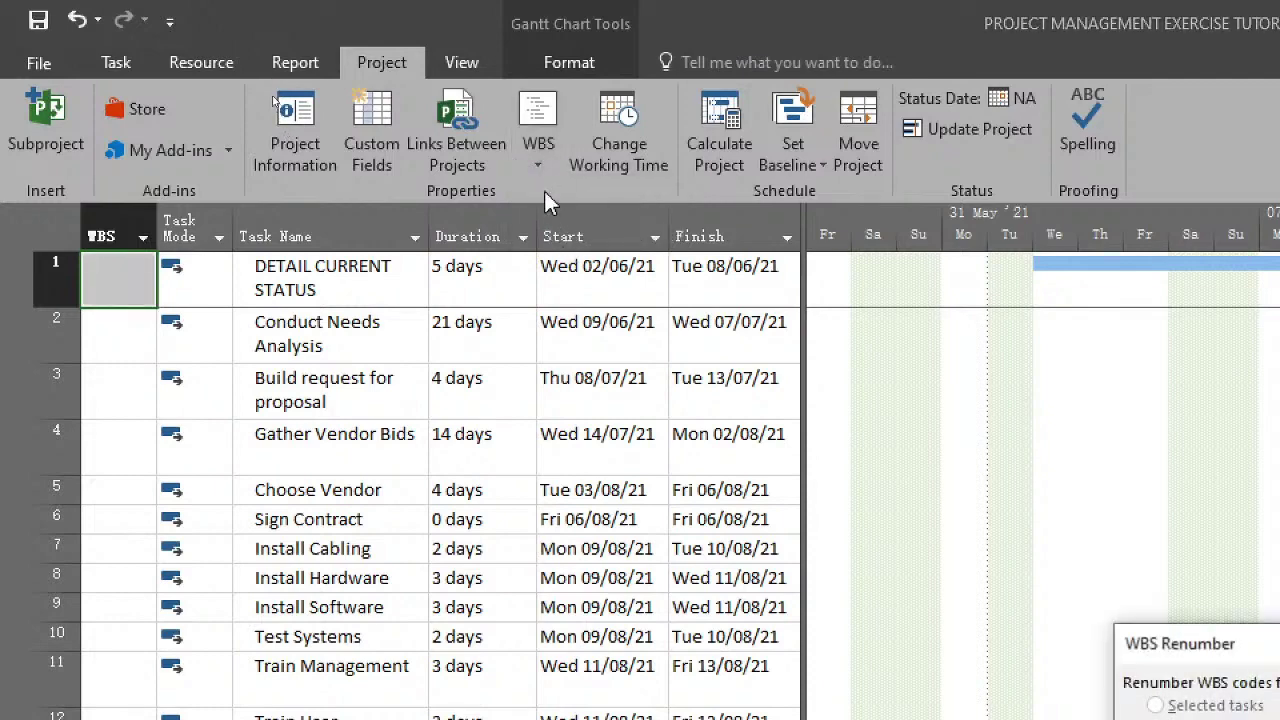
left_click(536, 163)
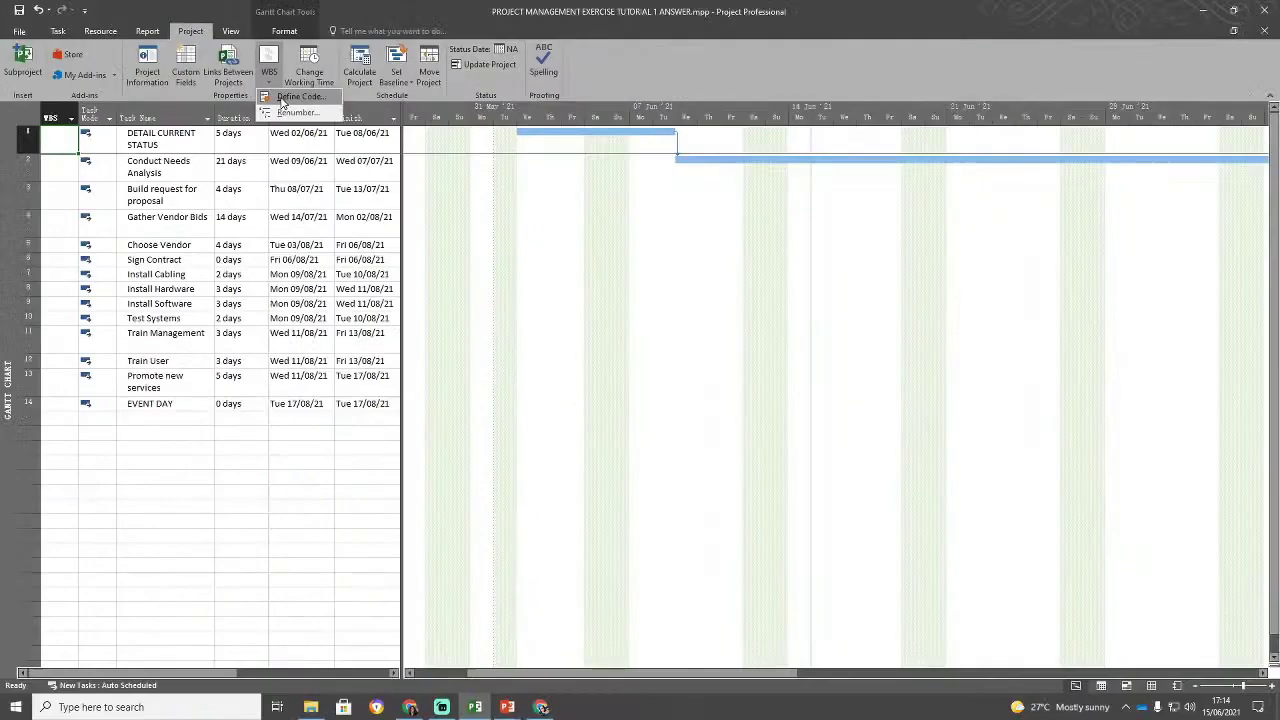
left_click(269, 80)
left_click(269, 80)
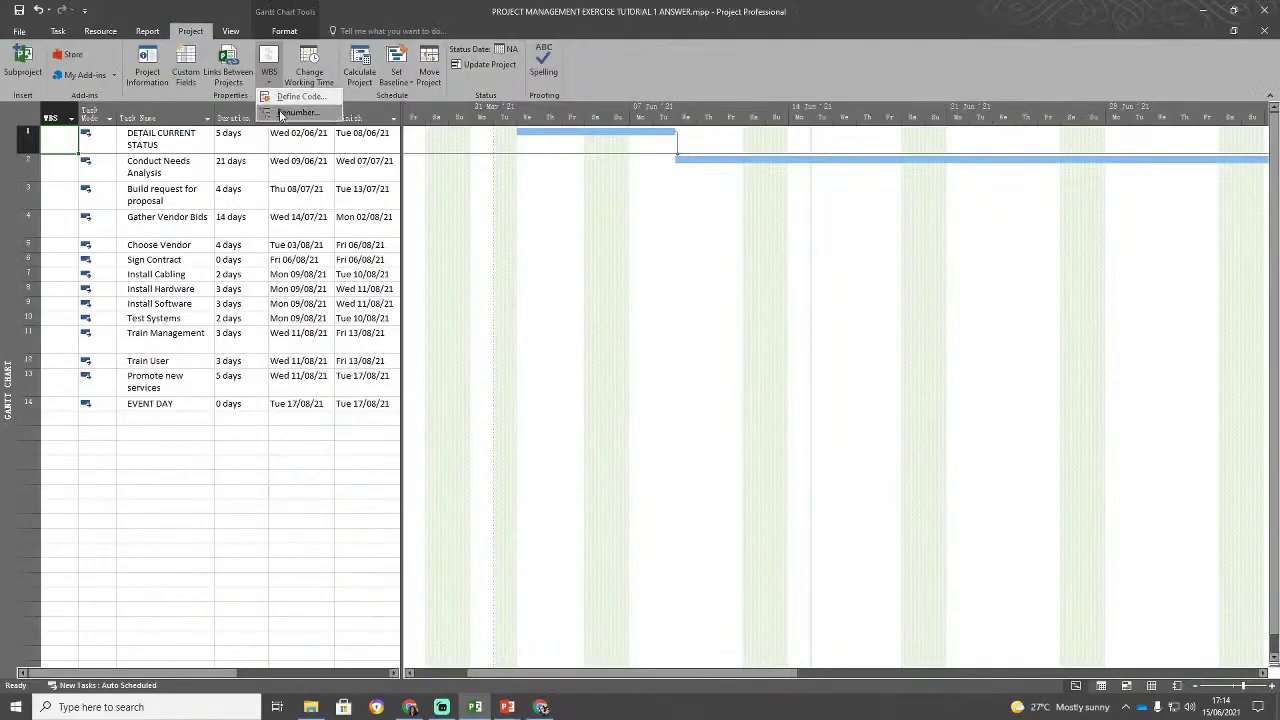
left_click(296, 112)
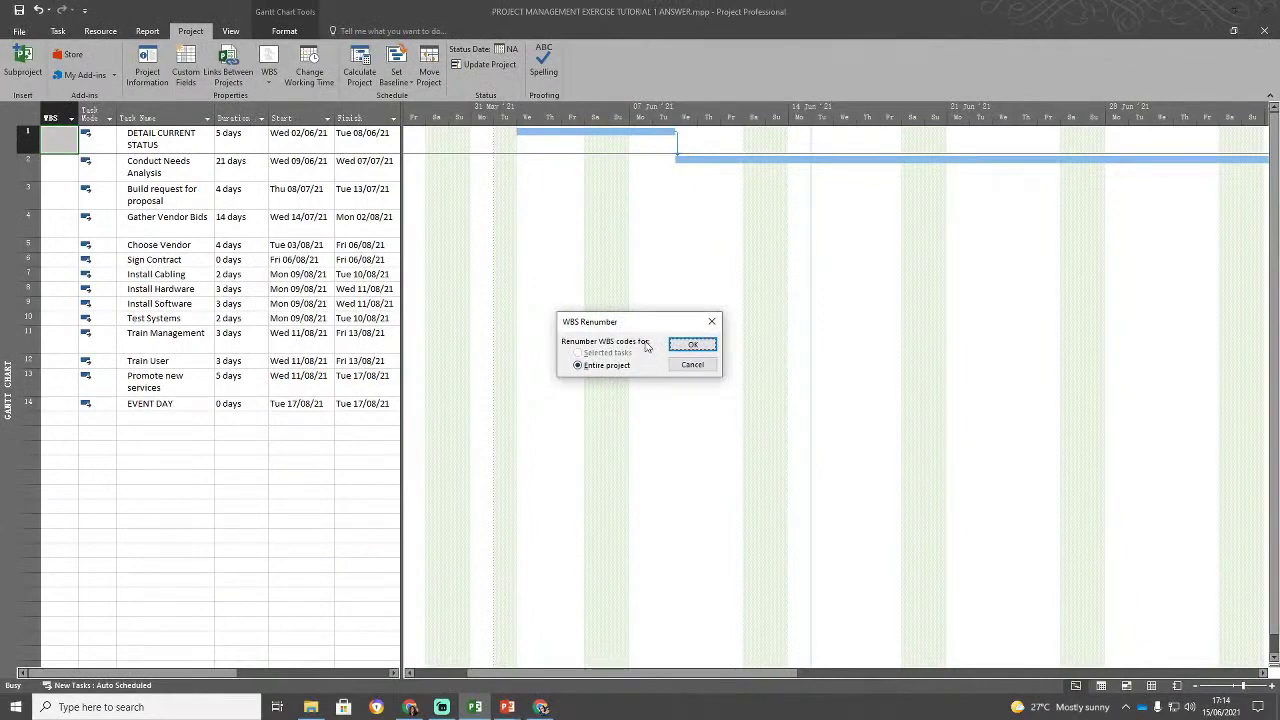
left_click(675, 346)
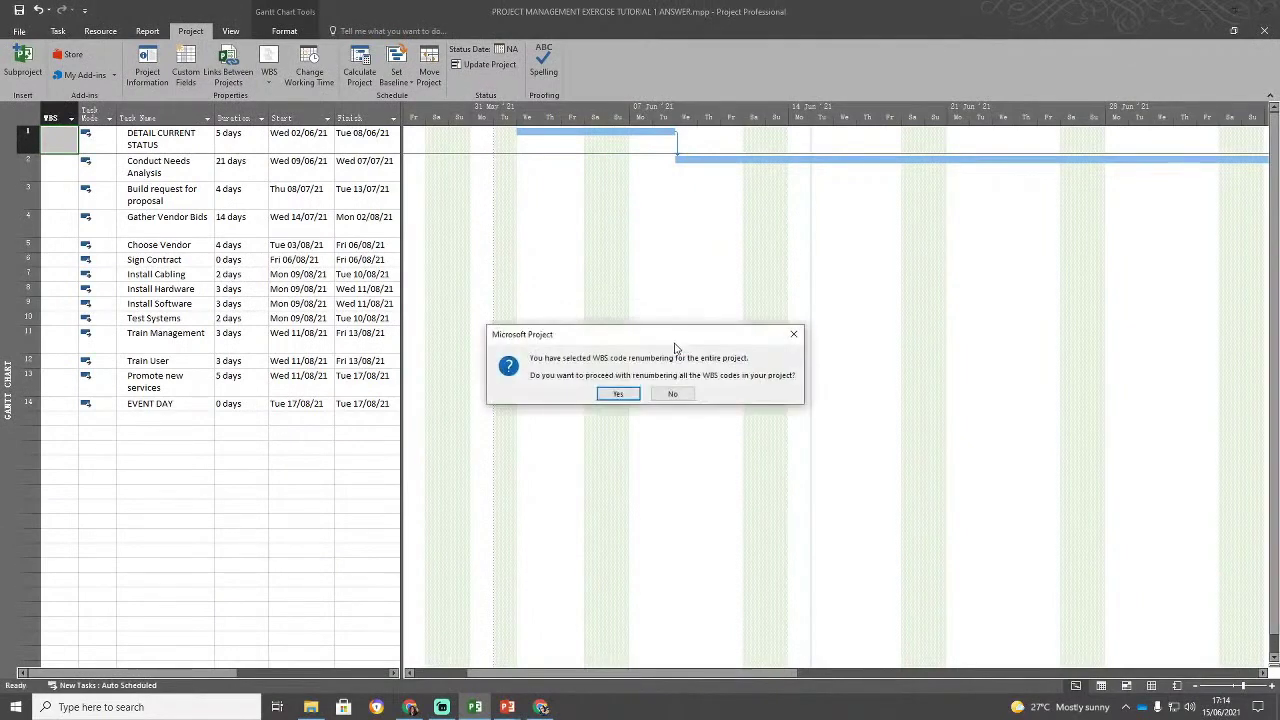
left_click(618, 396)
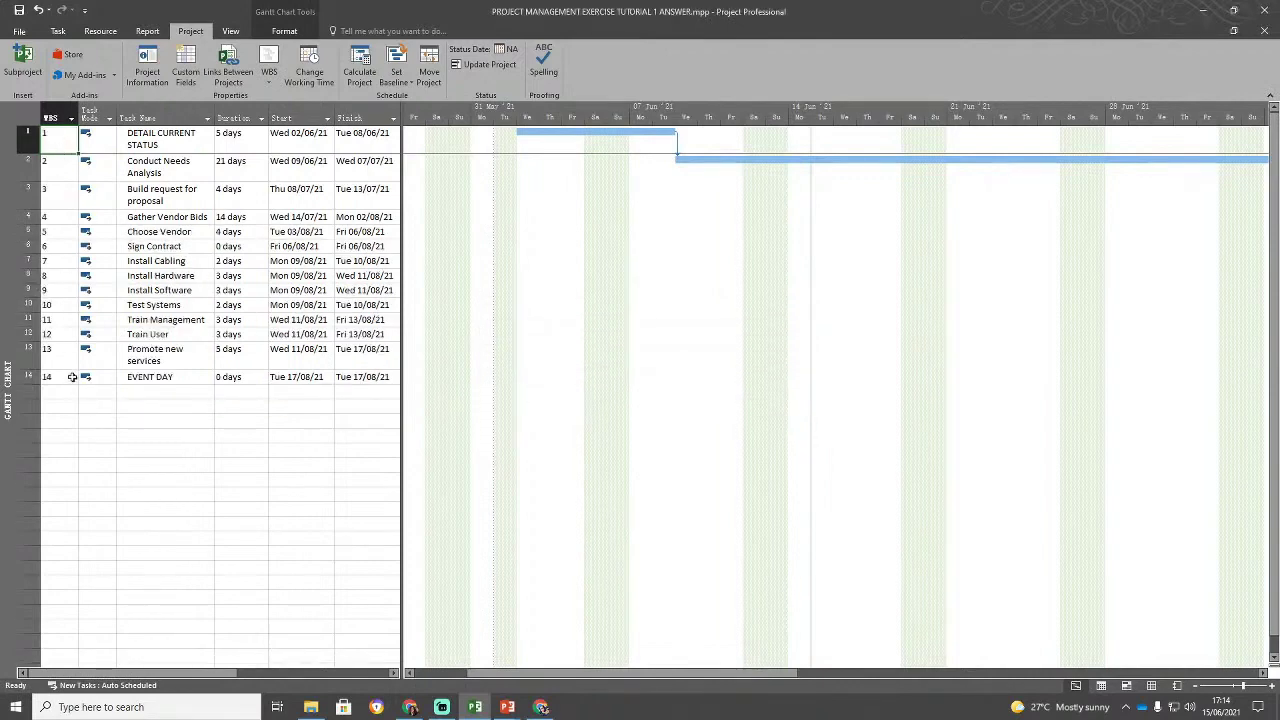
left_click_drag(72, 377, 57, 140)
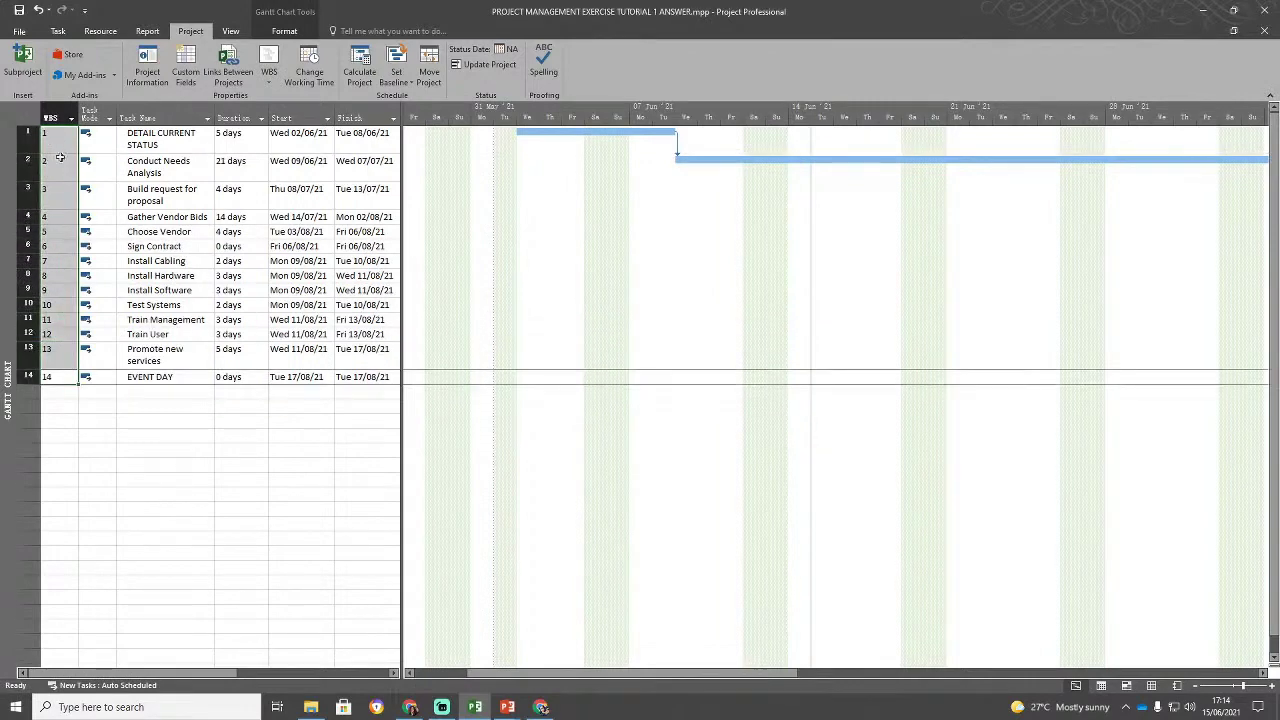
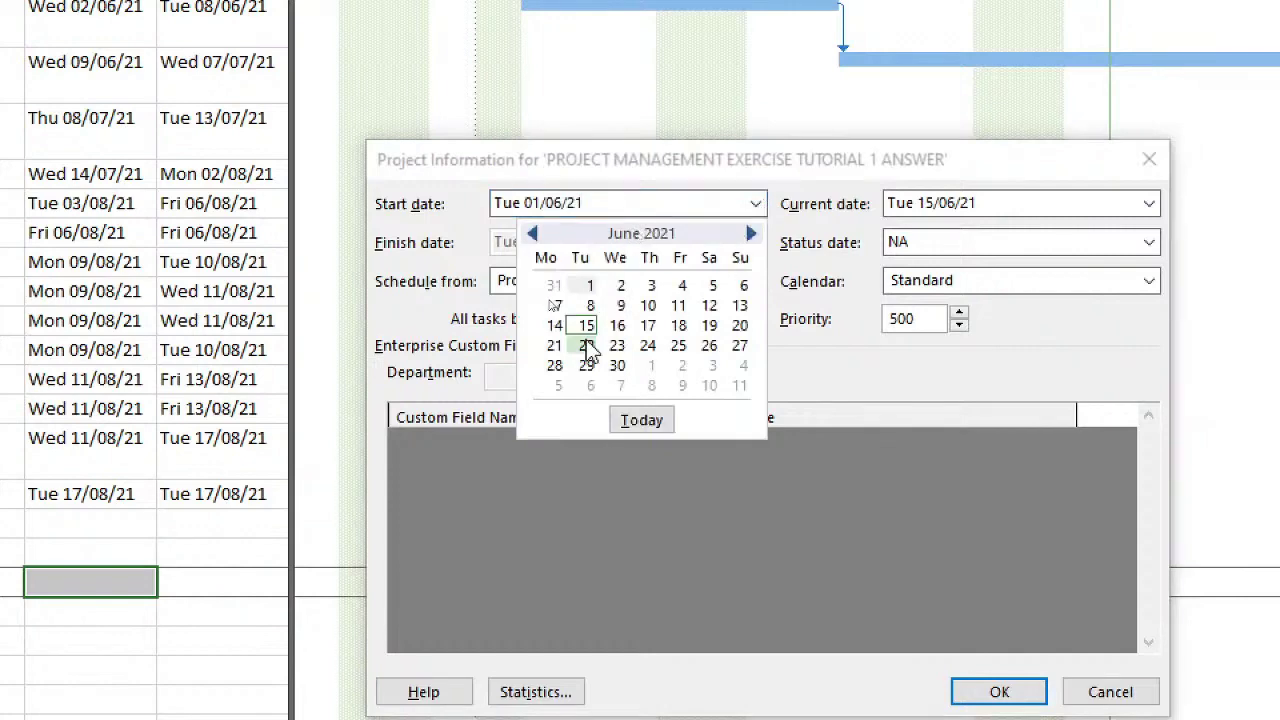
Set the project's start date and current date to 16 June 2021 and accept the project information.
left_click(617, 326)
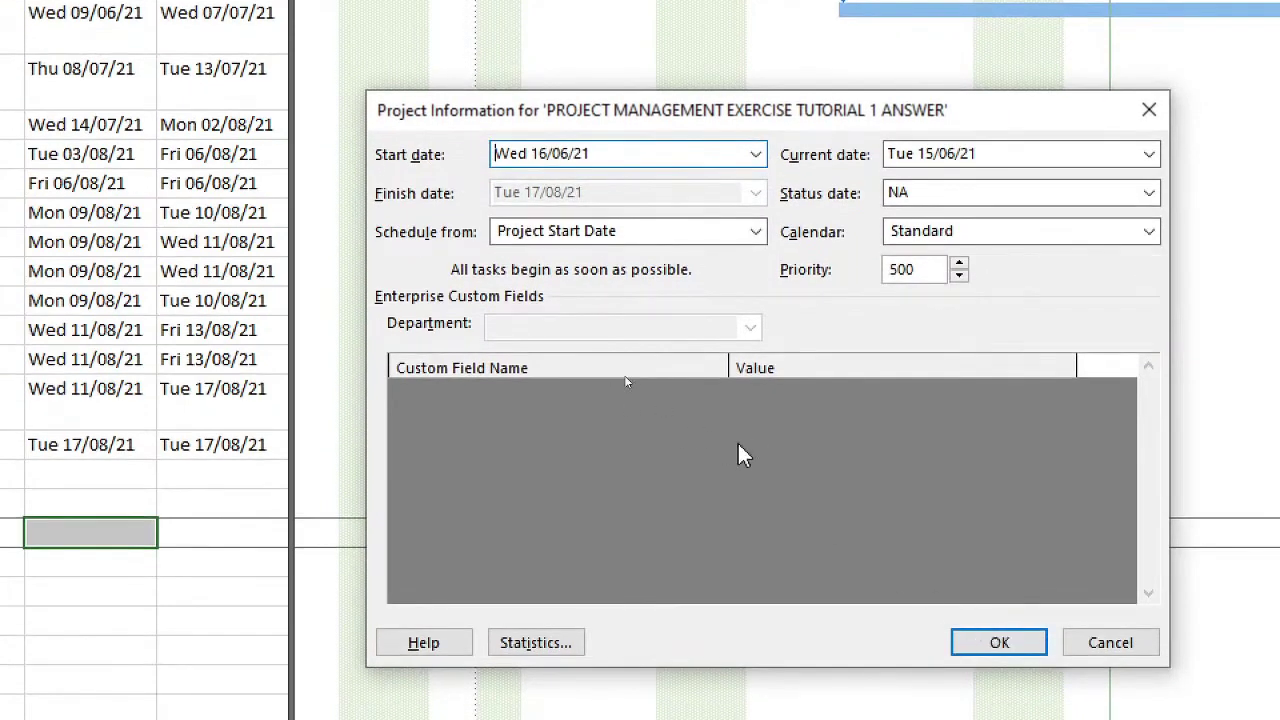
key("alt+Tab")
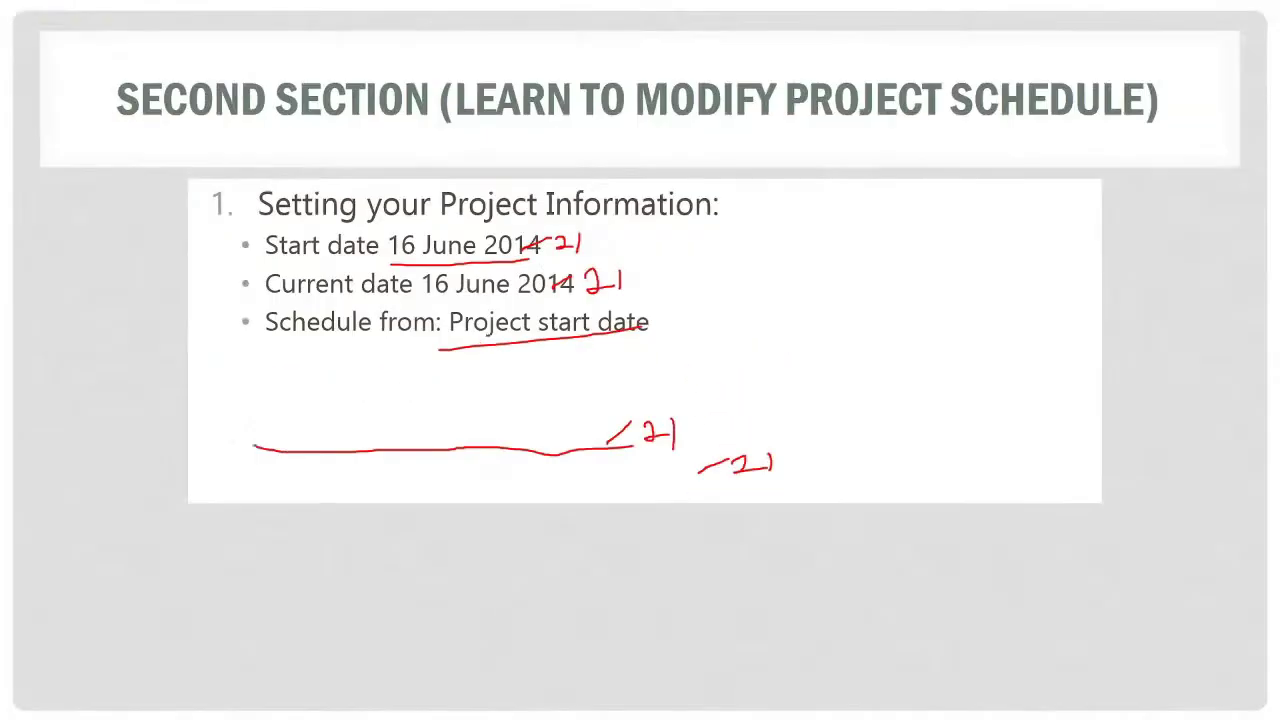
key("alt+Tab")
left_click(829, 231)
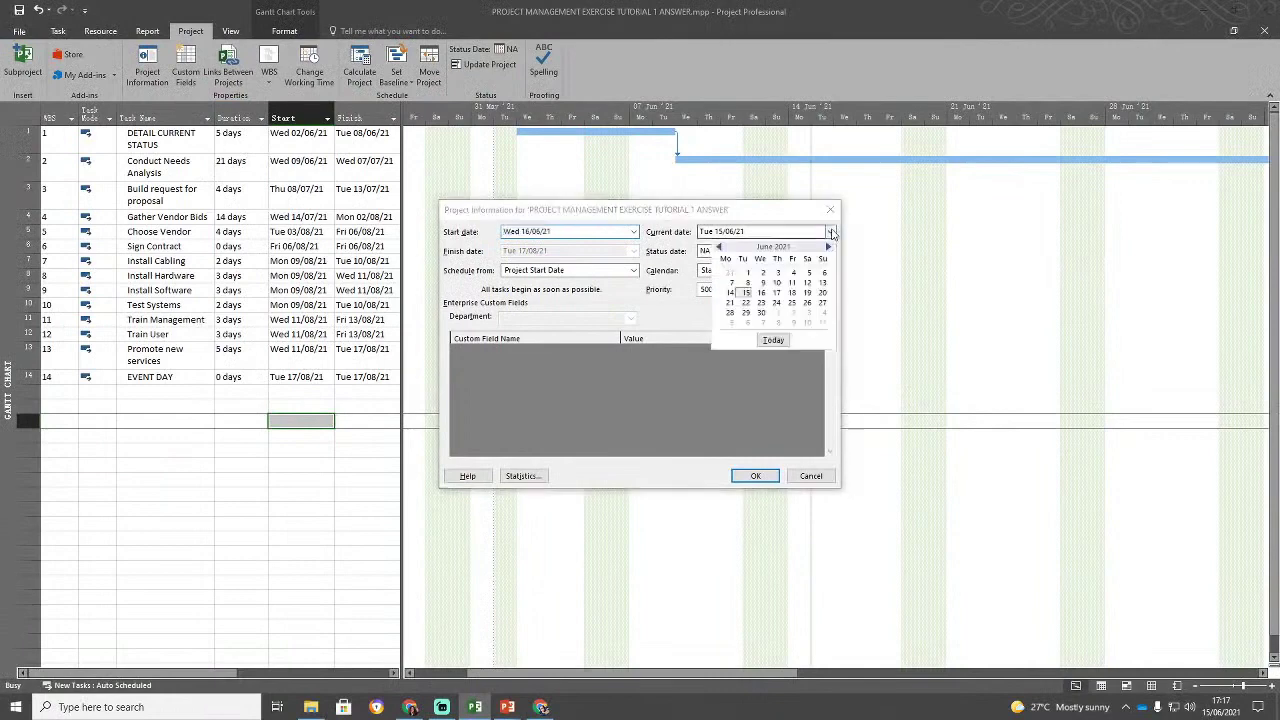
left_click(761, 292)
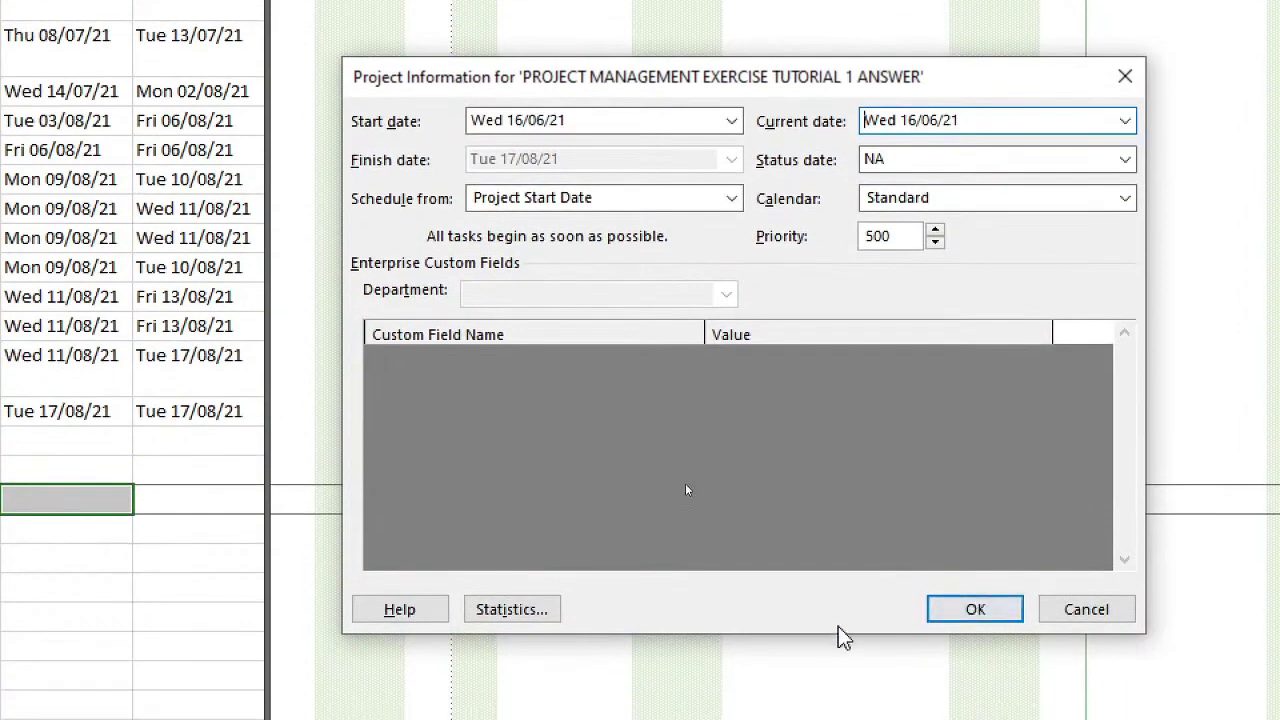
left_click(1005, 612)
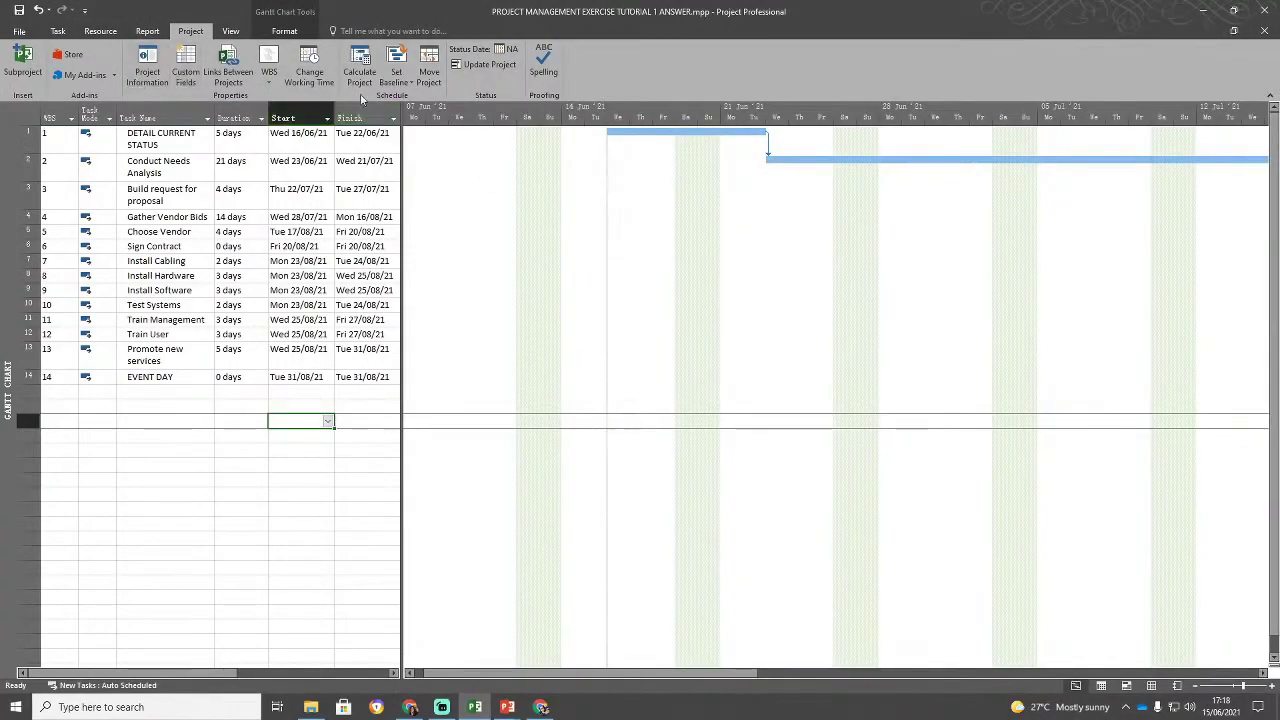
Use Scroll to Task to show the Gantt bars of Conduct Needs Analysis and Build request for proposal.
left_click(211, 146)
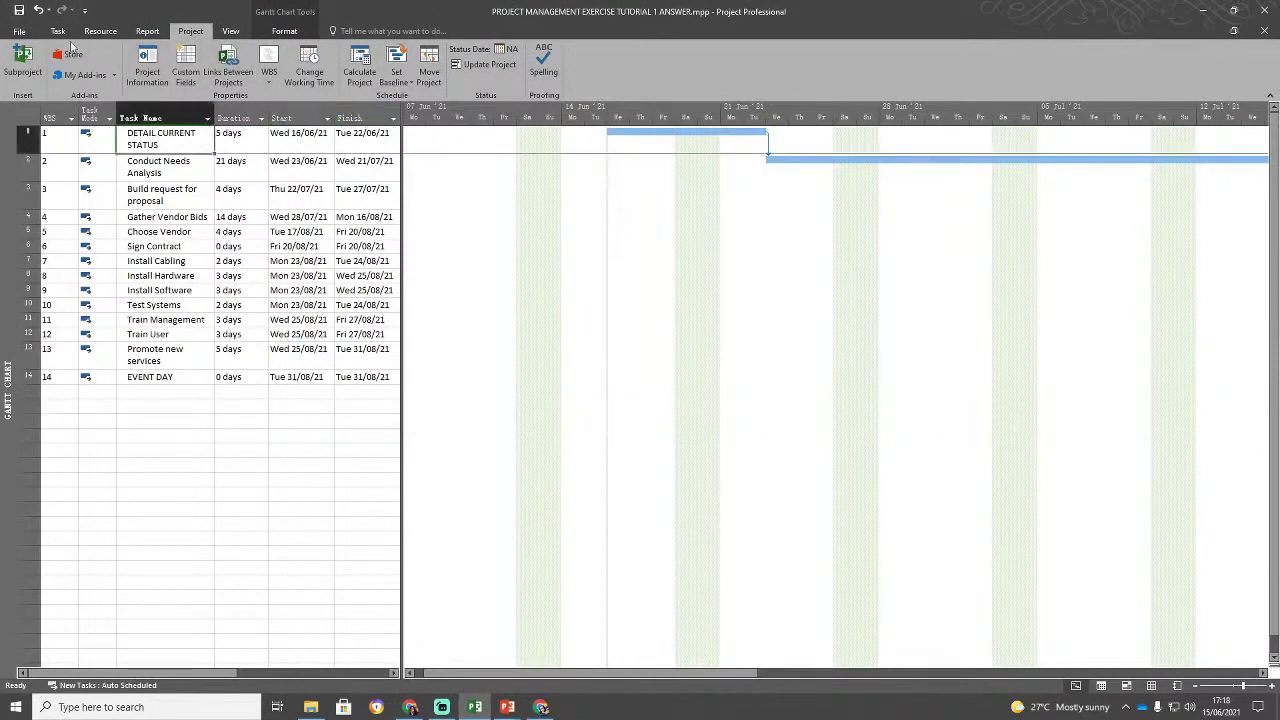
left_click(58, 32)
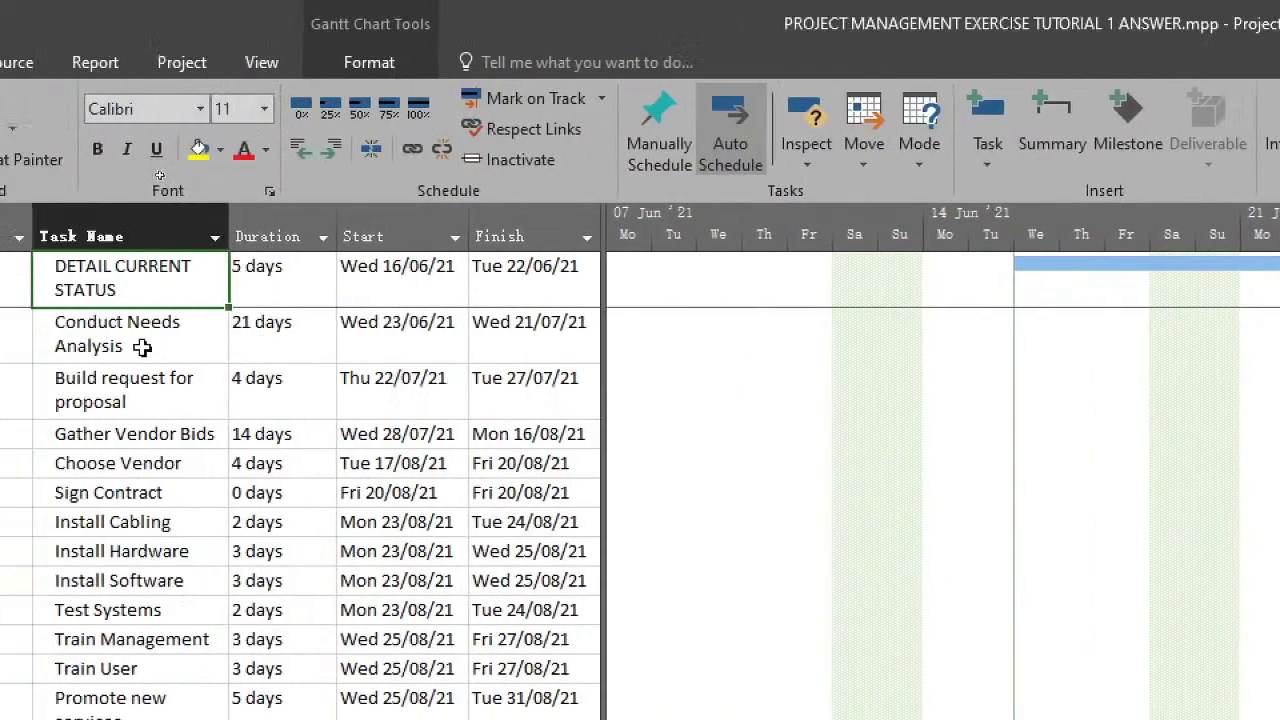
left_click(143, 350)
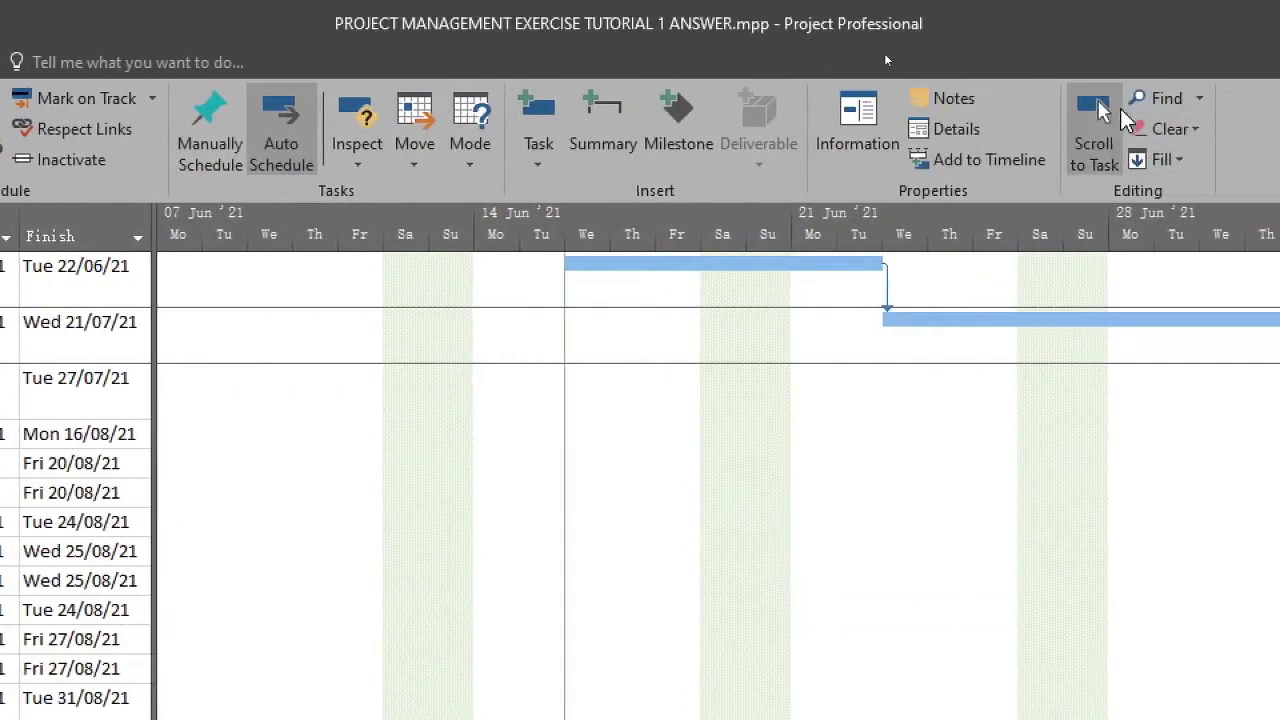
left_click(1279, 132)
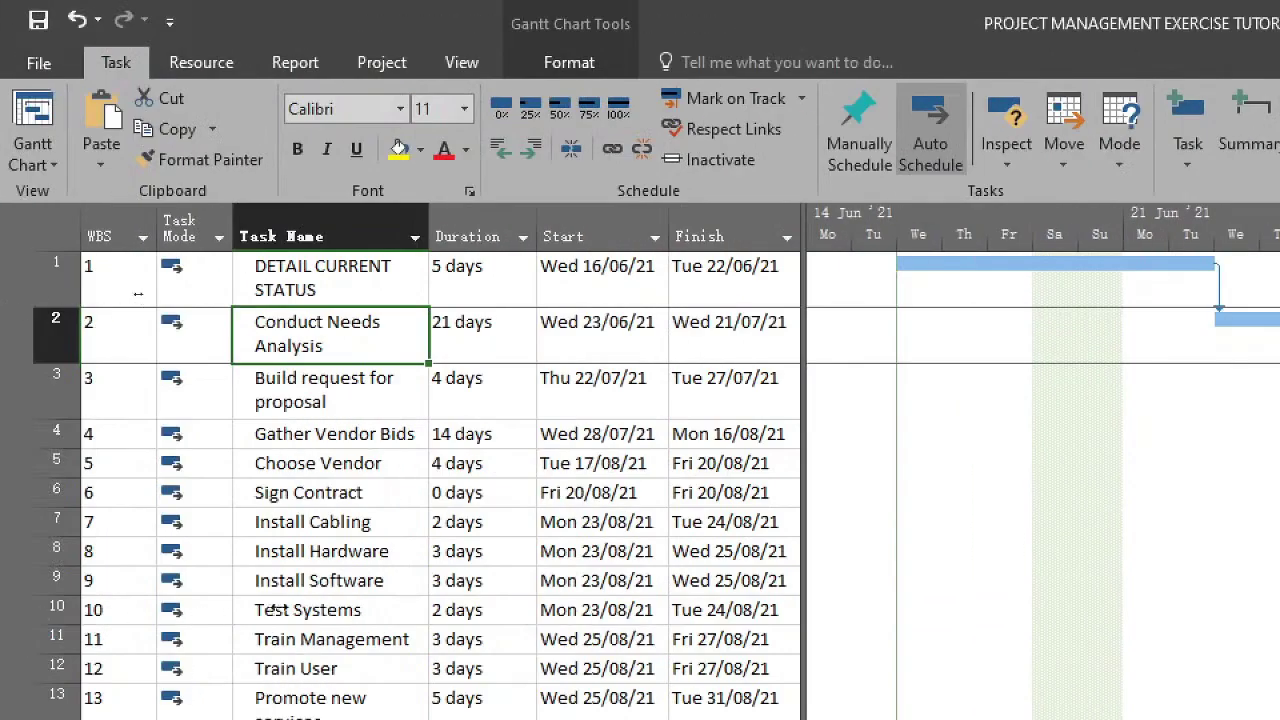
left_click(330, 405)
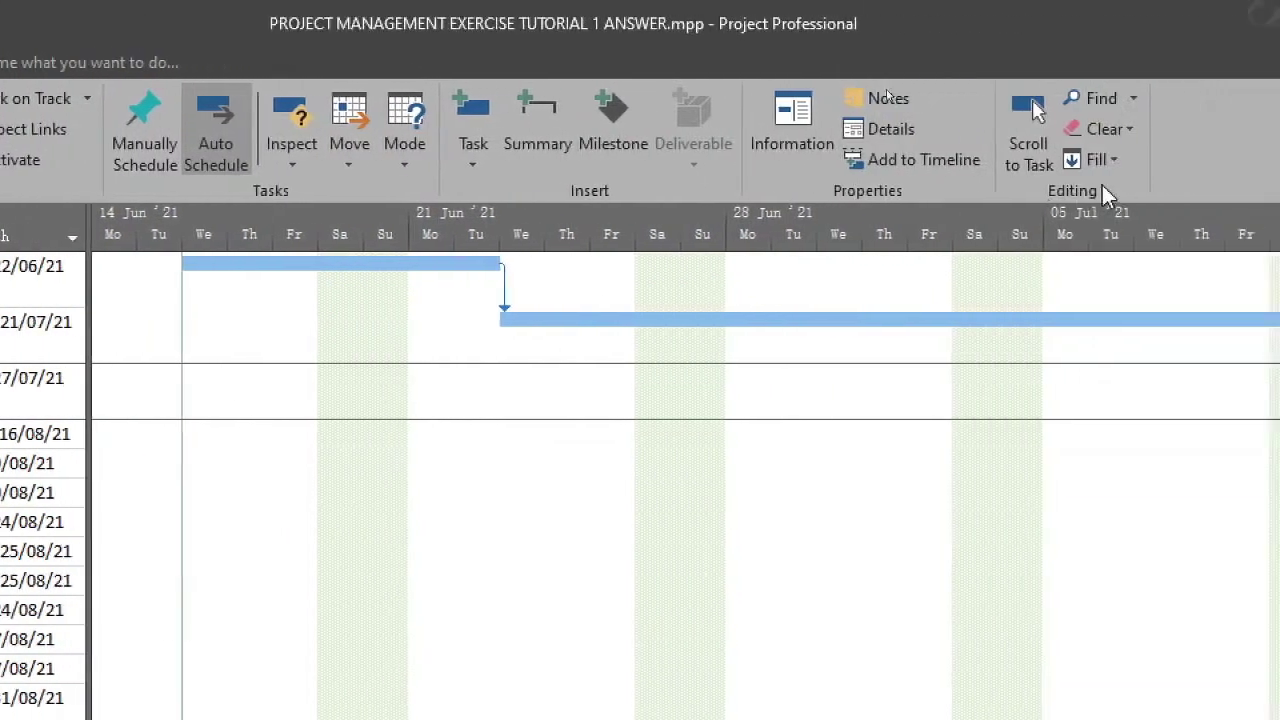
left_click(1030, 112)
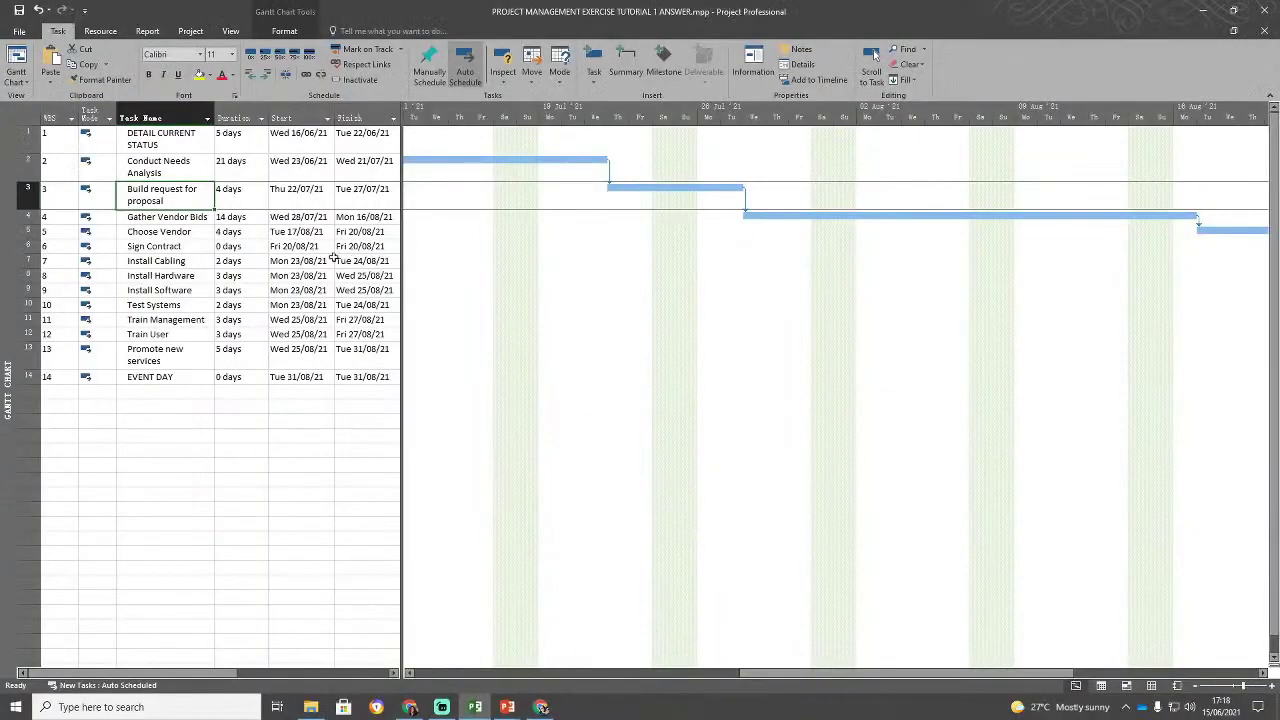
Use Scroll to Task to show the Gantt bars of Gather Vendor Bids and Choose Vendor.
left_click(186, 222)
left_click(869, 72)
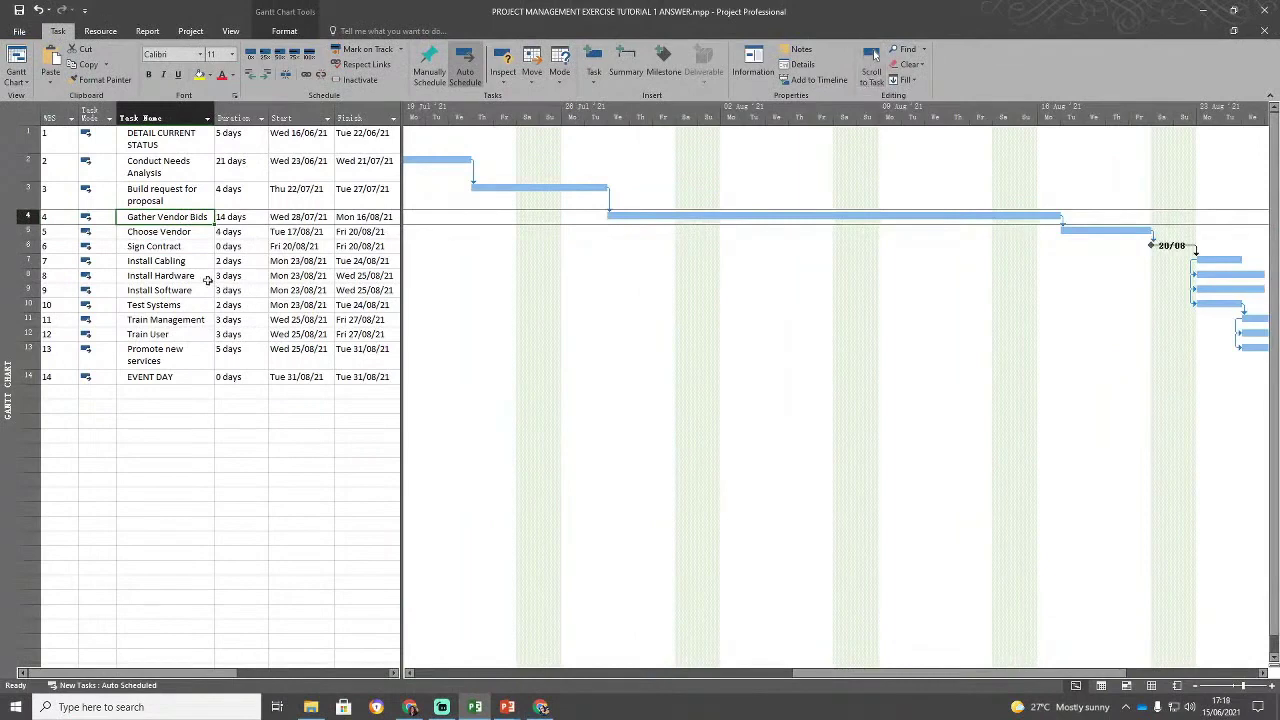
left_click(185, 233)
left_click(871, 68)
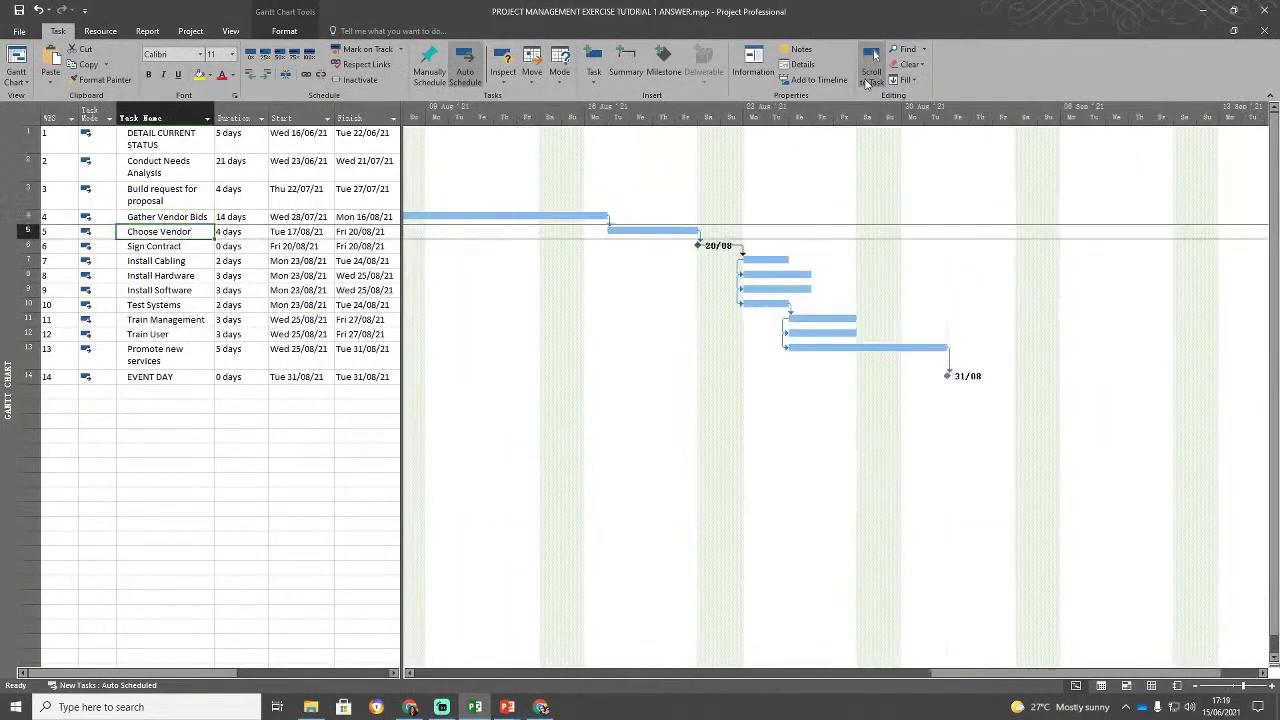
Scroll the Gantt chart back to the bars of Conduct Needs Analysis and DETAIL CURRENT STATUS and examine the first task's start.
left_click(182, 218)
left_click(176, 195)
left_click(172, 168)
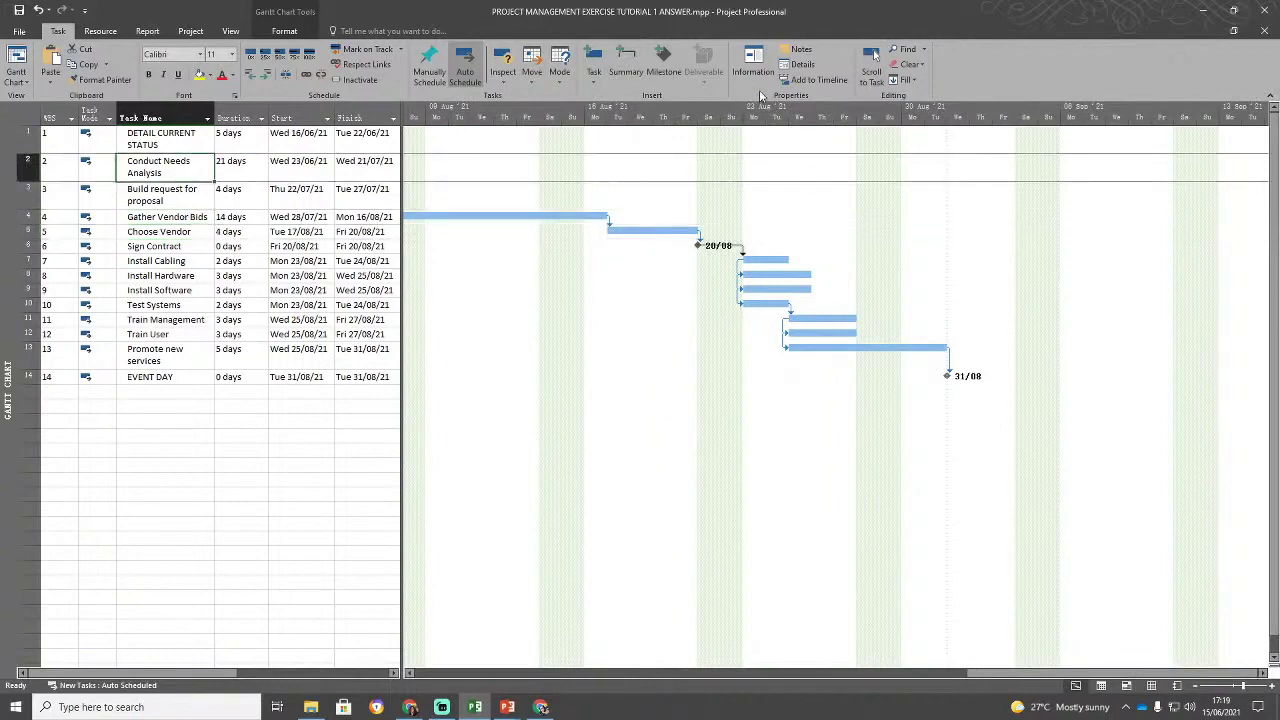
left_click(871, 63)
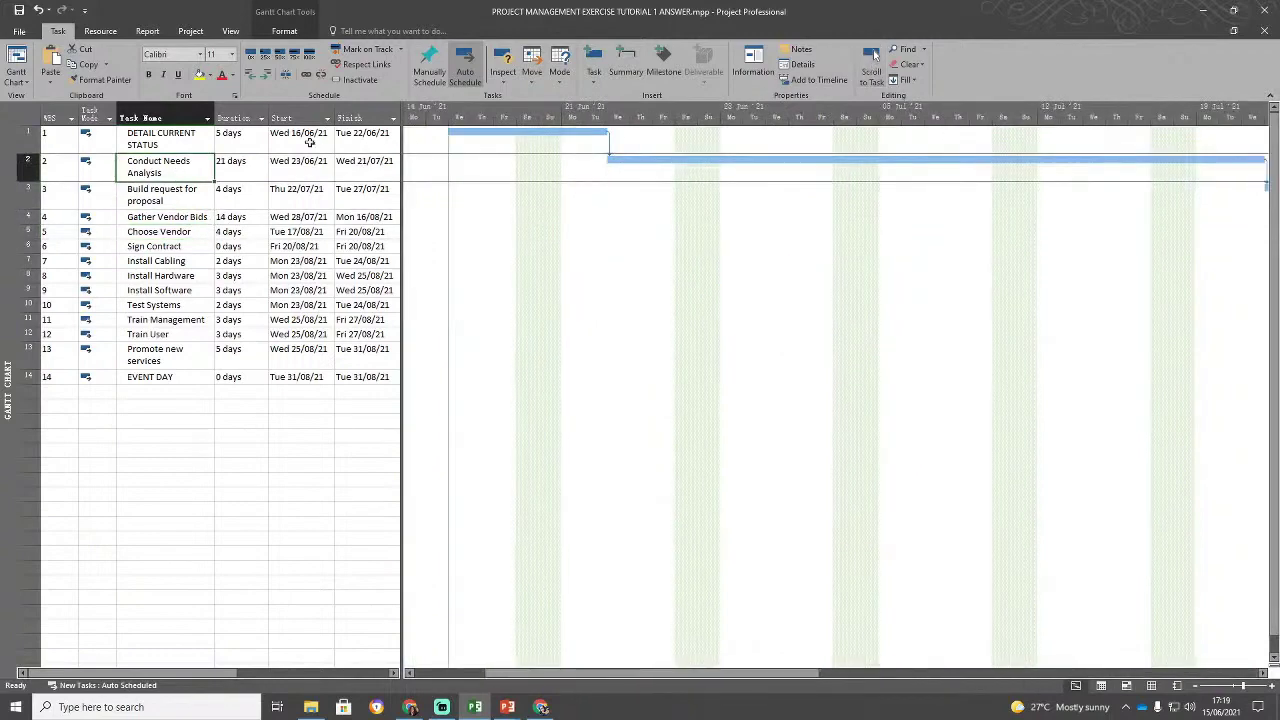
left_click(192, 142)
left_click(868, 78)
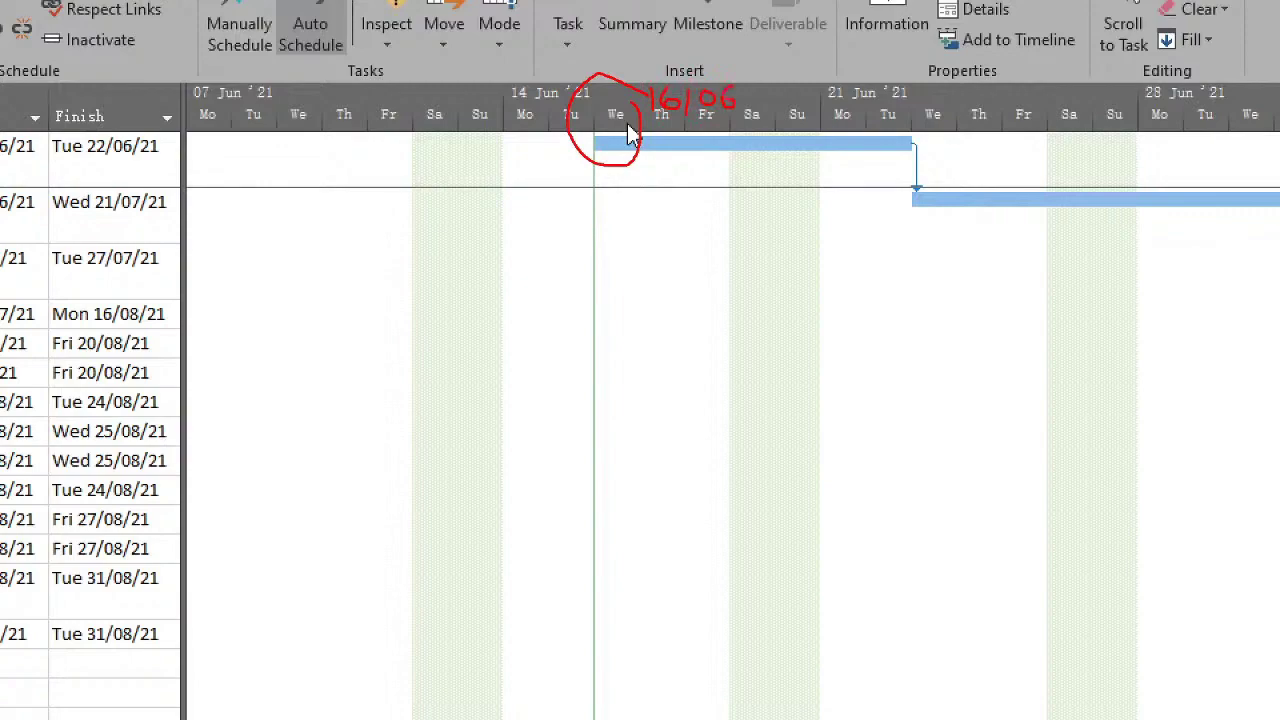
key("Escape")
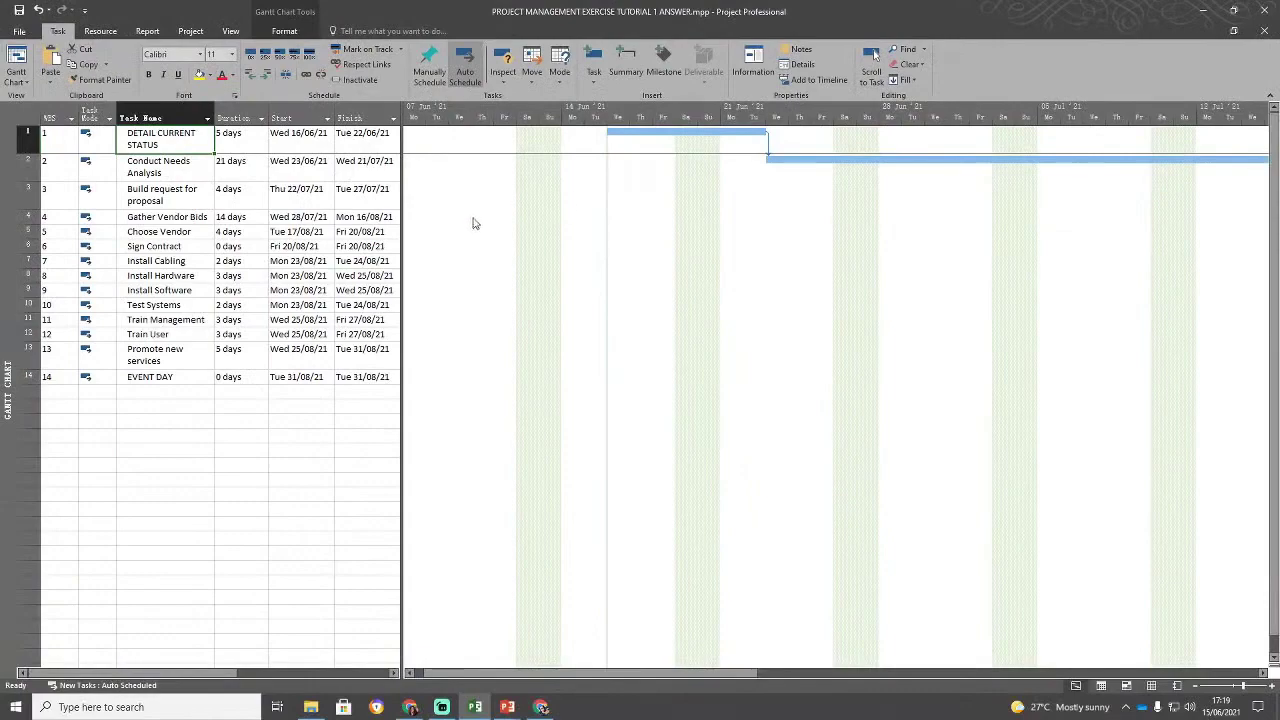
Switch to the presentation, advance the tutorial slides, and return to the project file.
key("alt+Tab")
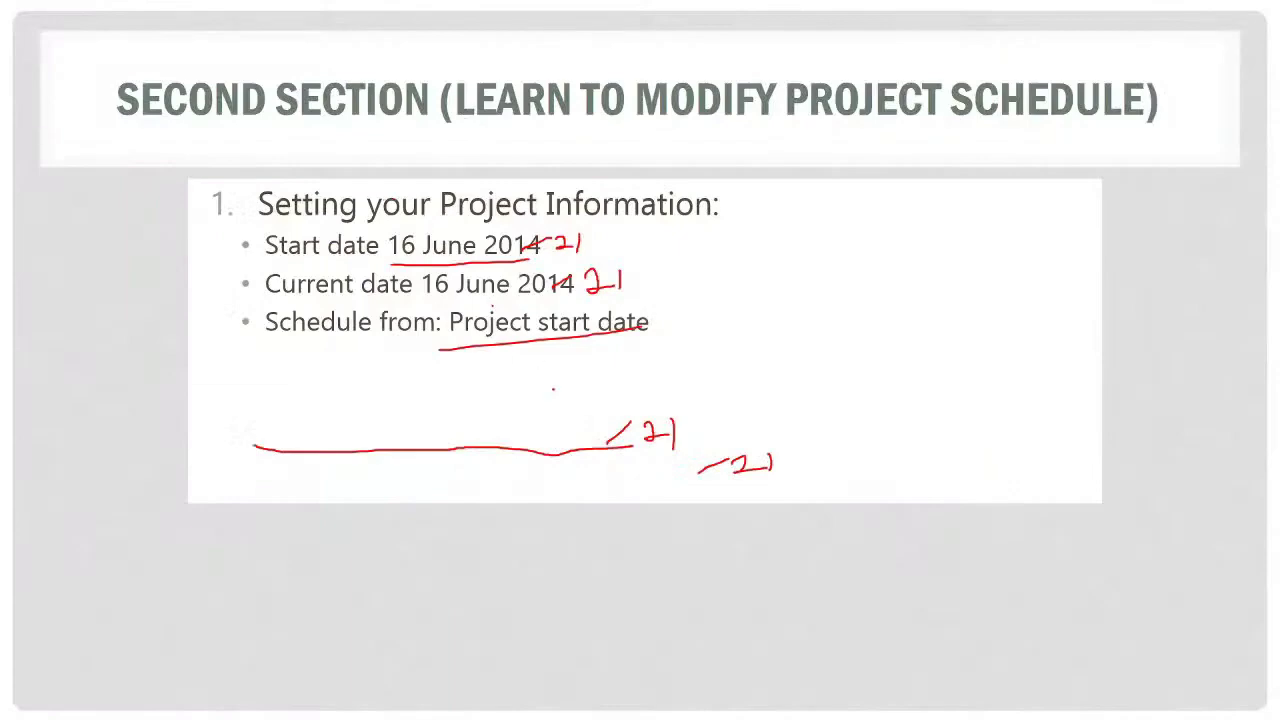
key("Right")
key("alt+Tab")
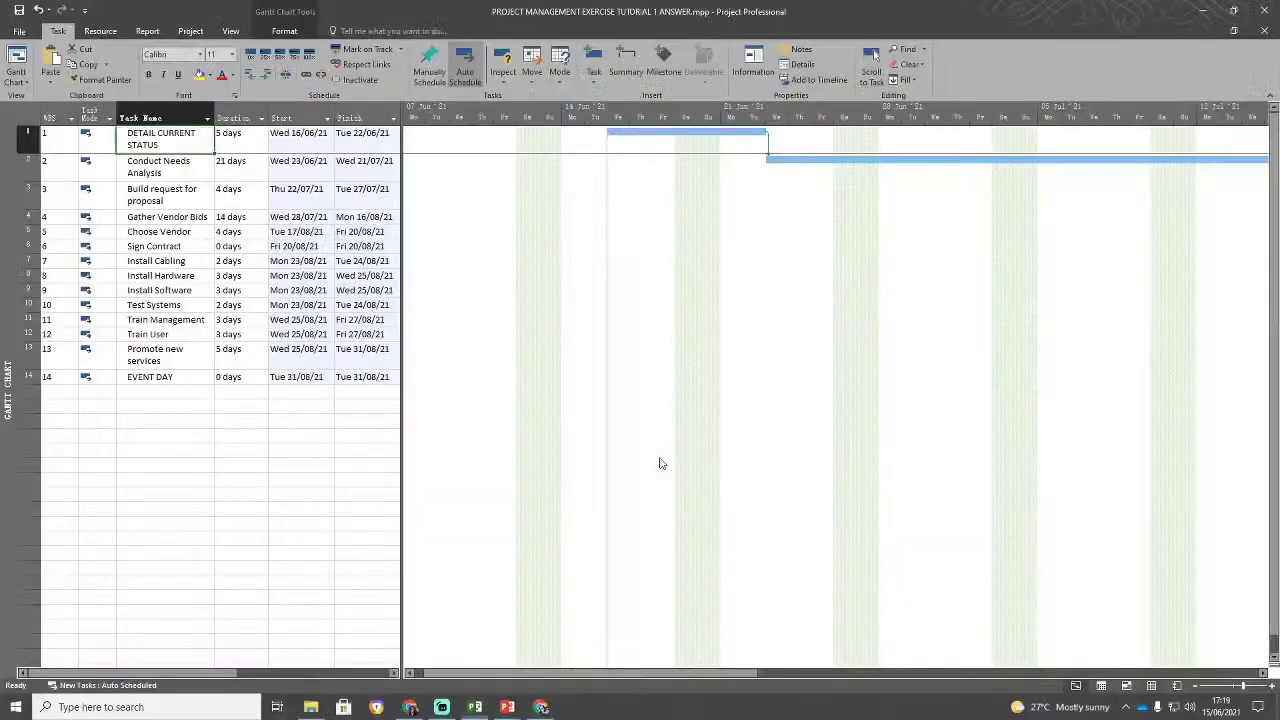
Delete the HOLIDAY - AGONG BIRTHDAY exception from the Standard project calendar's working time.
left_click(190, 31)
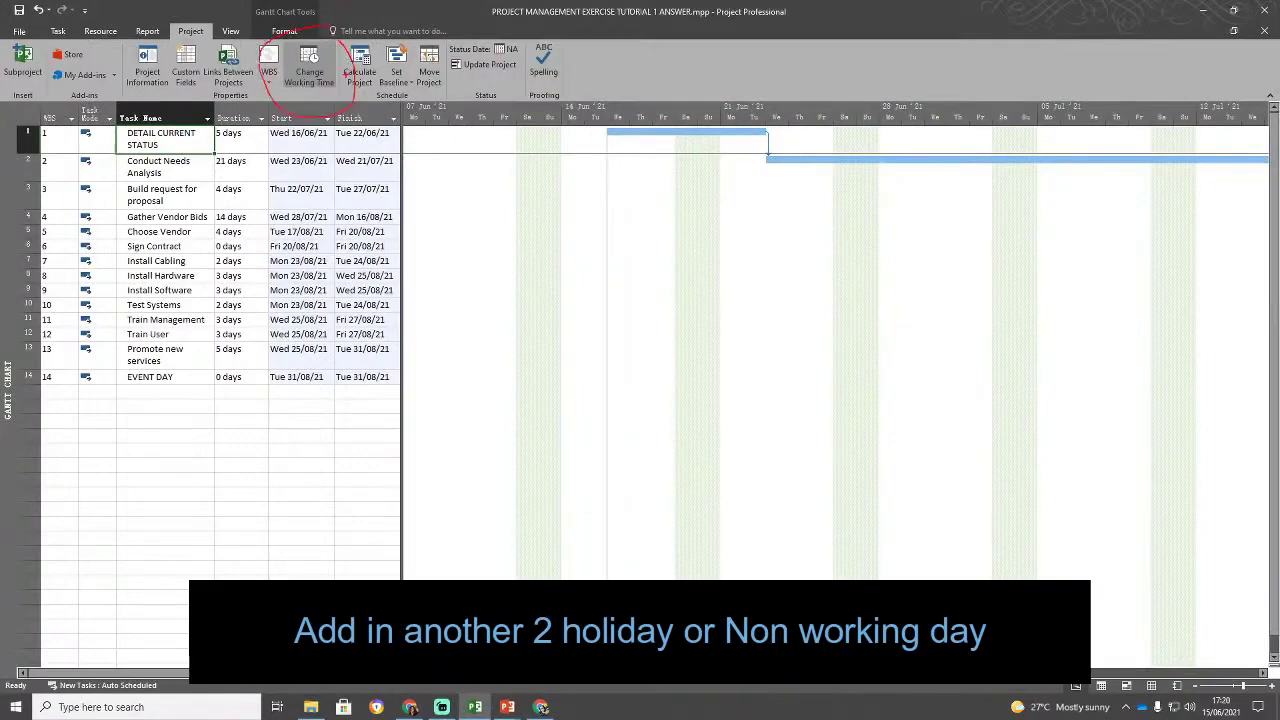
left_click(308, 76)
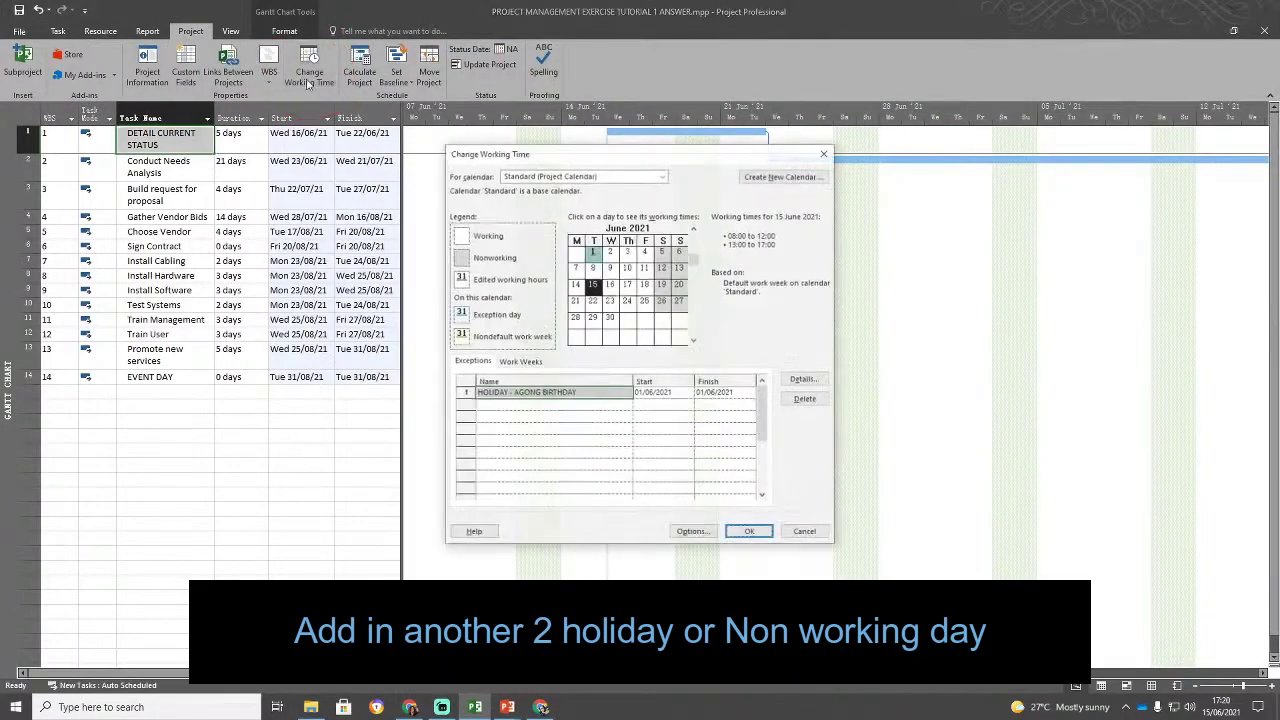
left_click(584, 393)
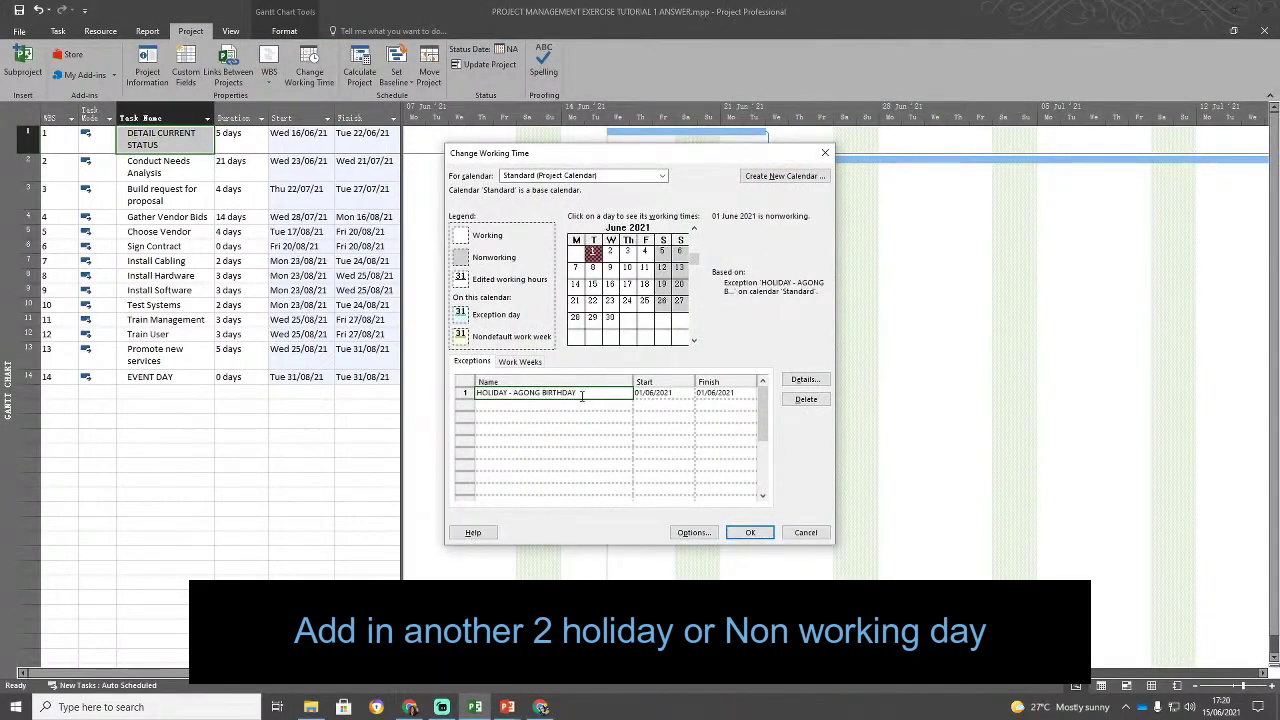
left_click(462, 392)
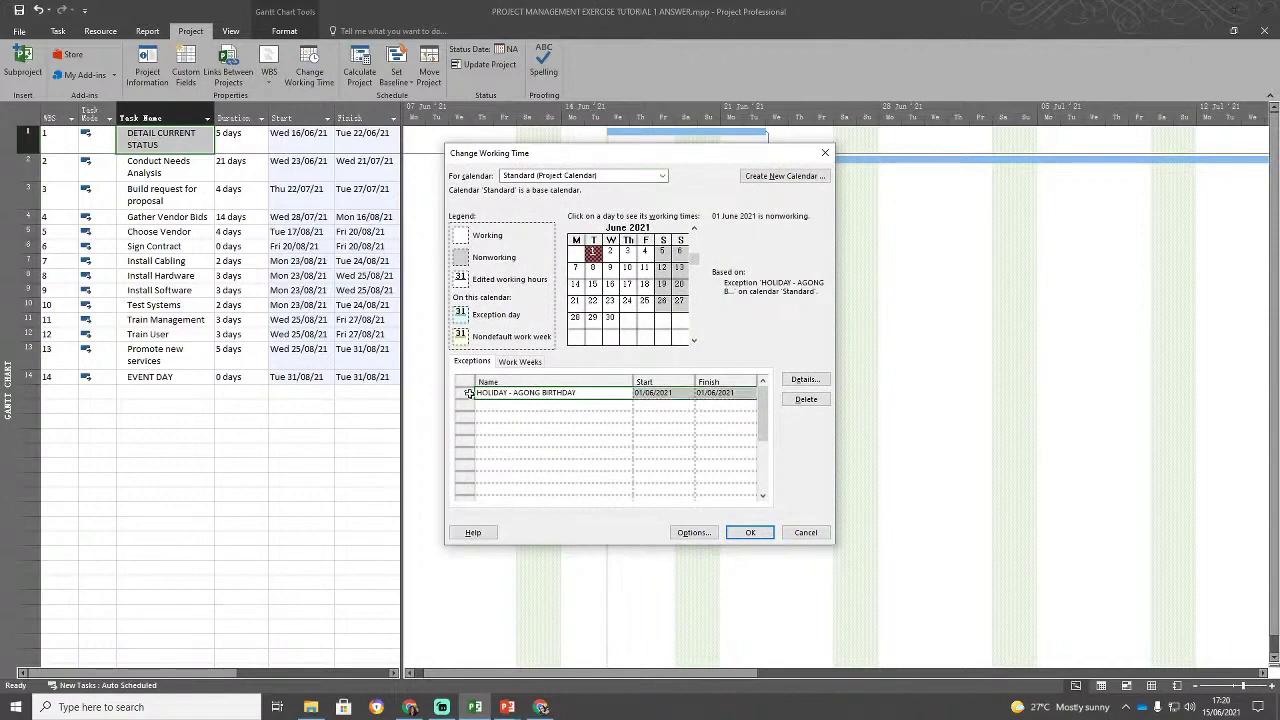
left_click(792, 402)
left_click(538, 394)
type("Inde")
key("BackSpace")
key("BackSpace")
key("BackSpace")
Check the working times of 4 and 5 July 2021 in the Standard calendar.
left_click(641, 294)
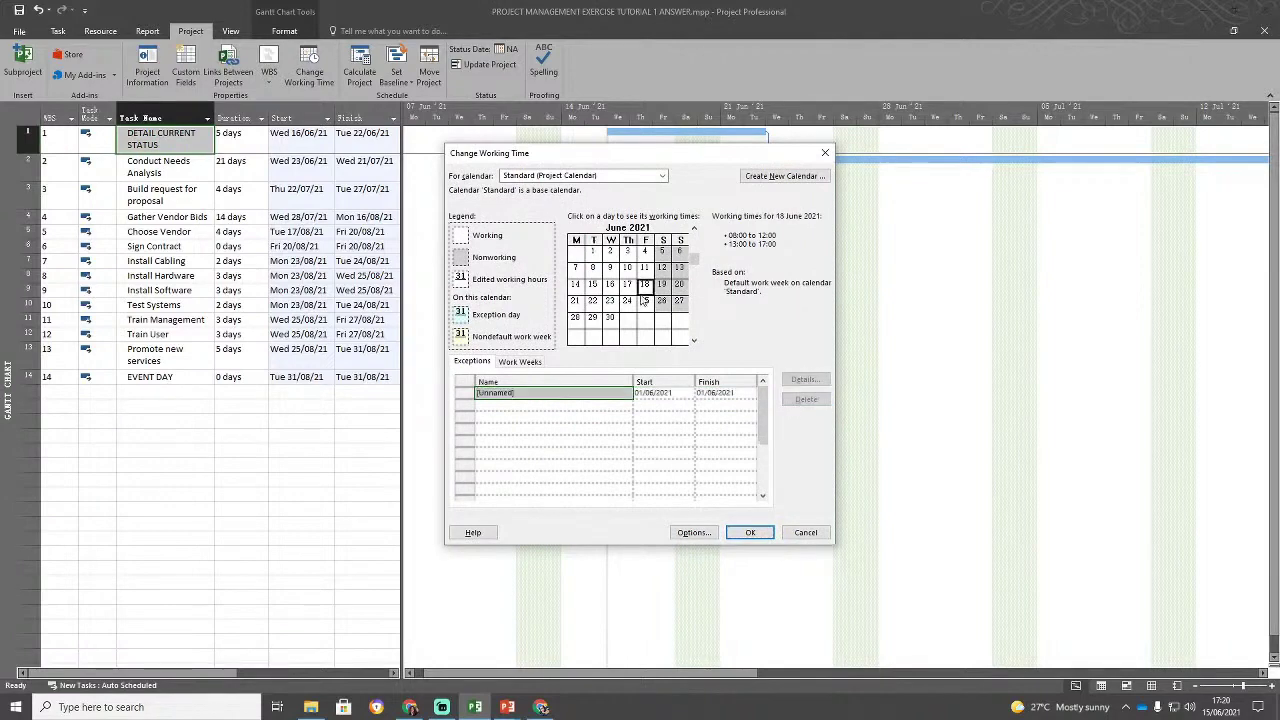
key("alt+Tab")
key("alt+Tab")
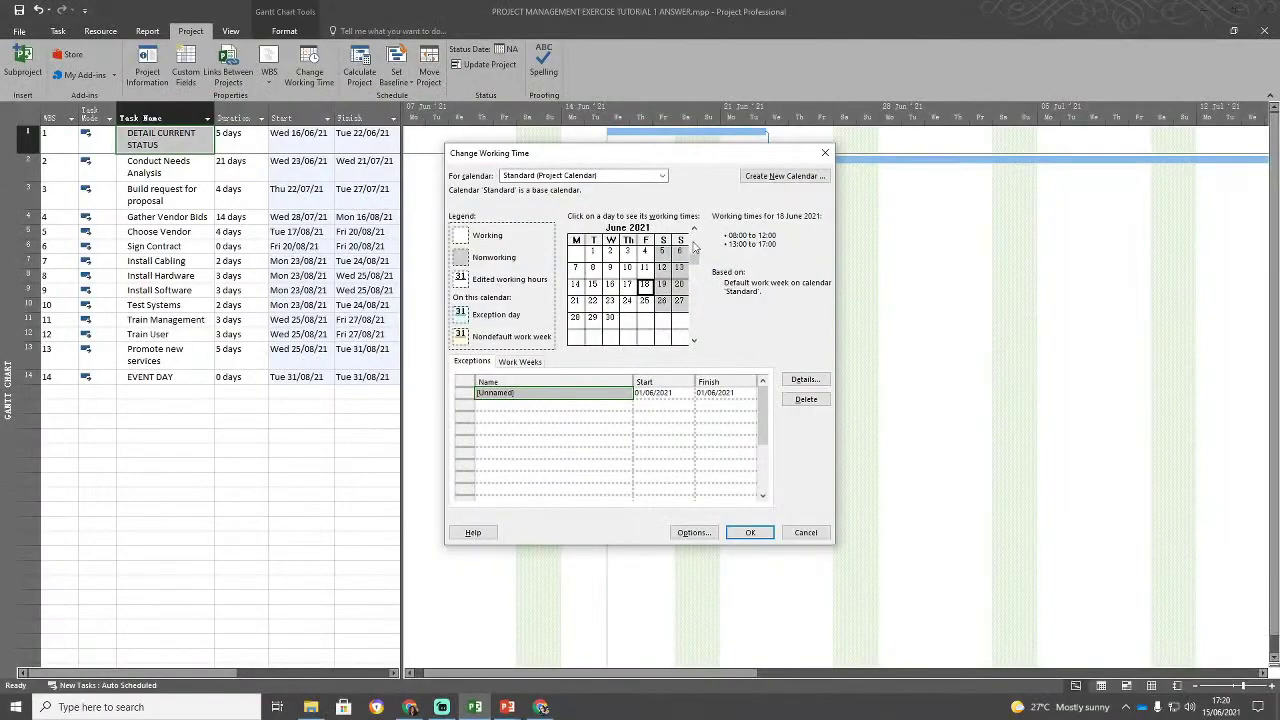
left_click(695, 338)
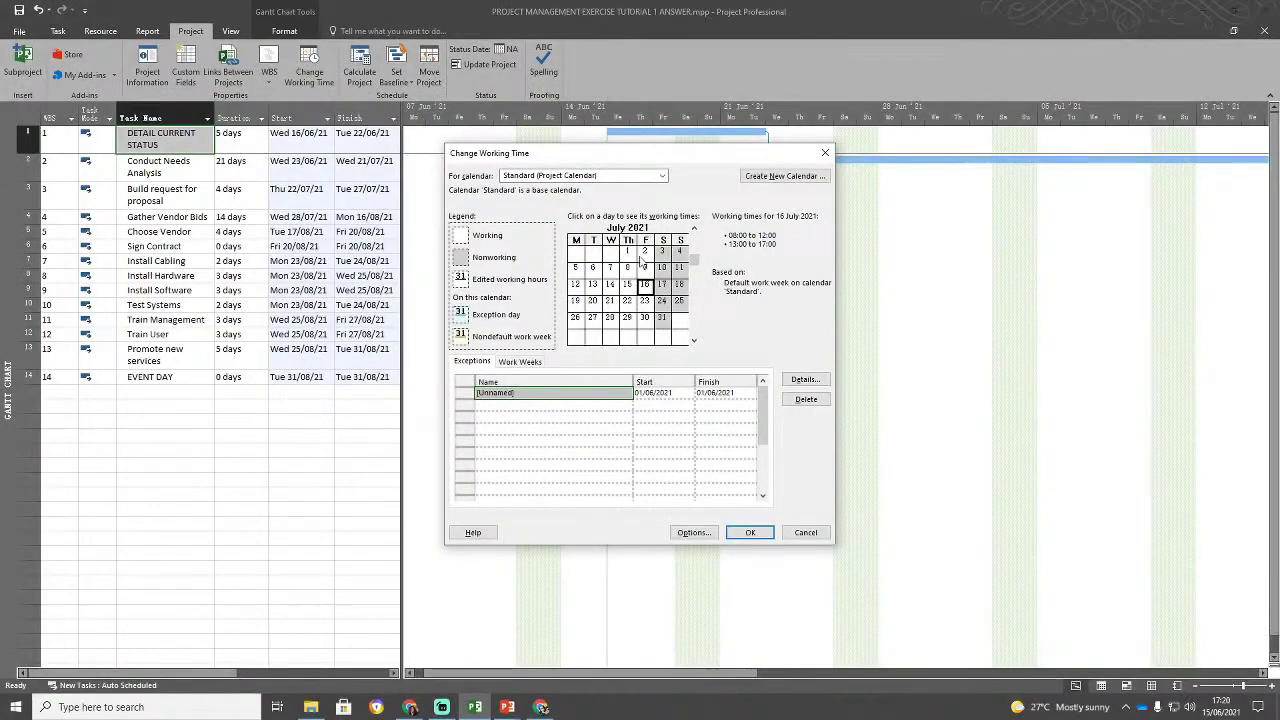
left_click(680, 253)
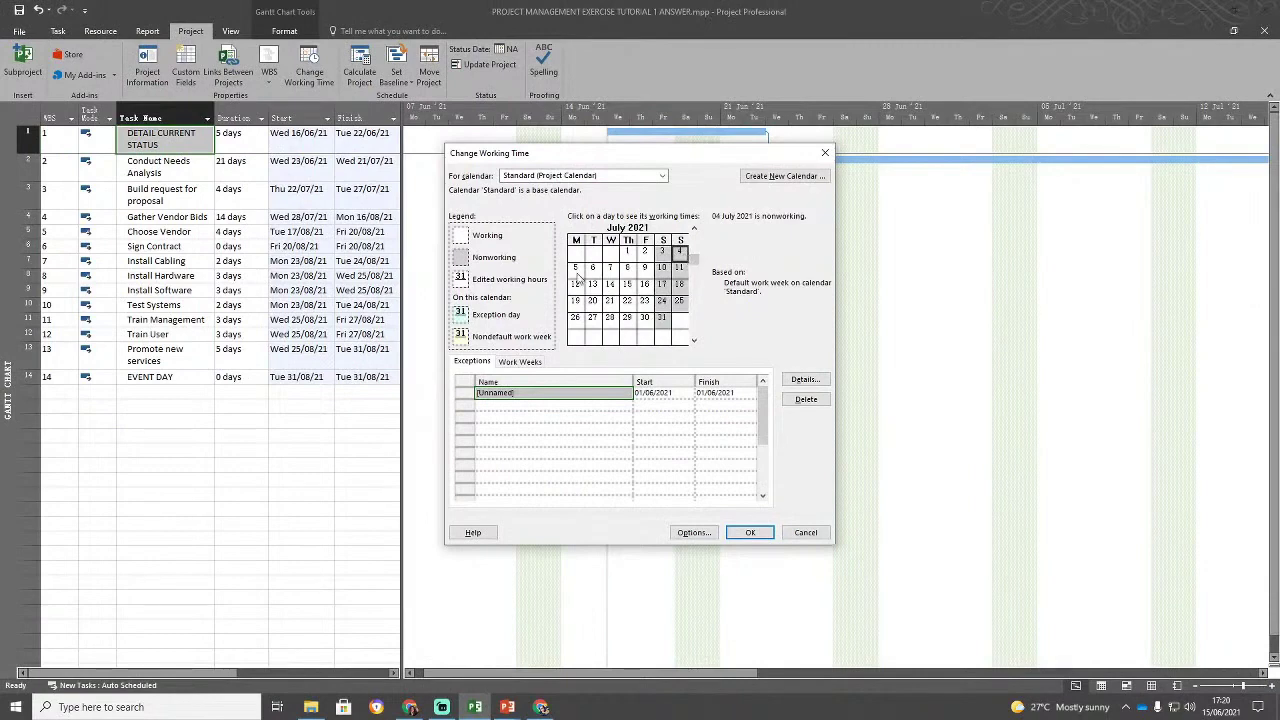
left_click(576, 270)
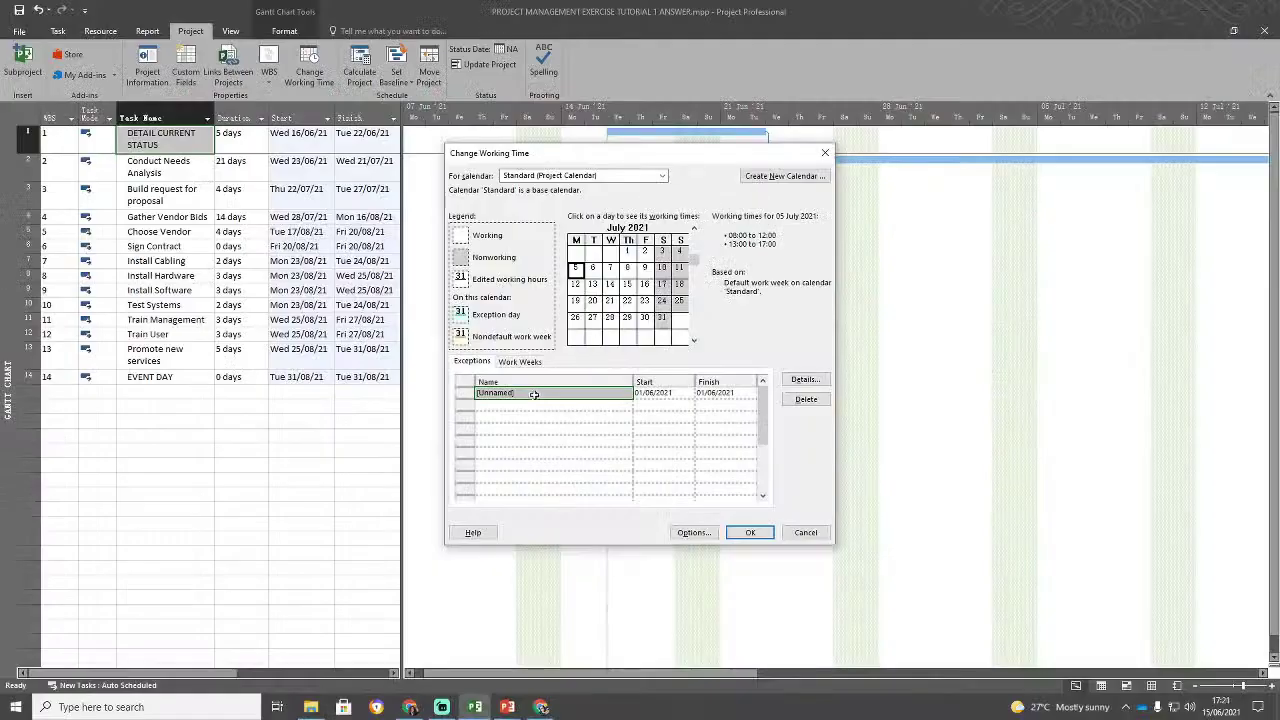
double_click(534, 394)
left_click(788, 477)
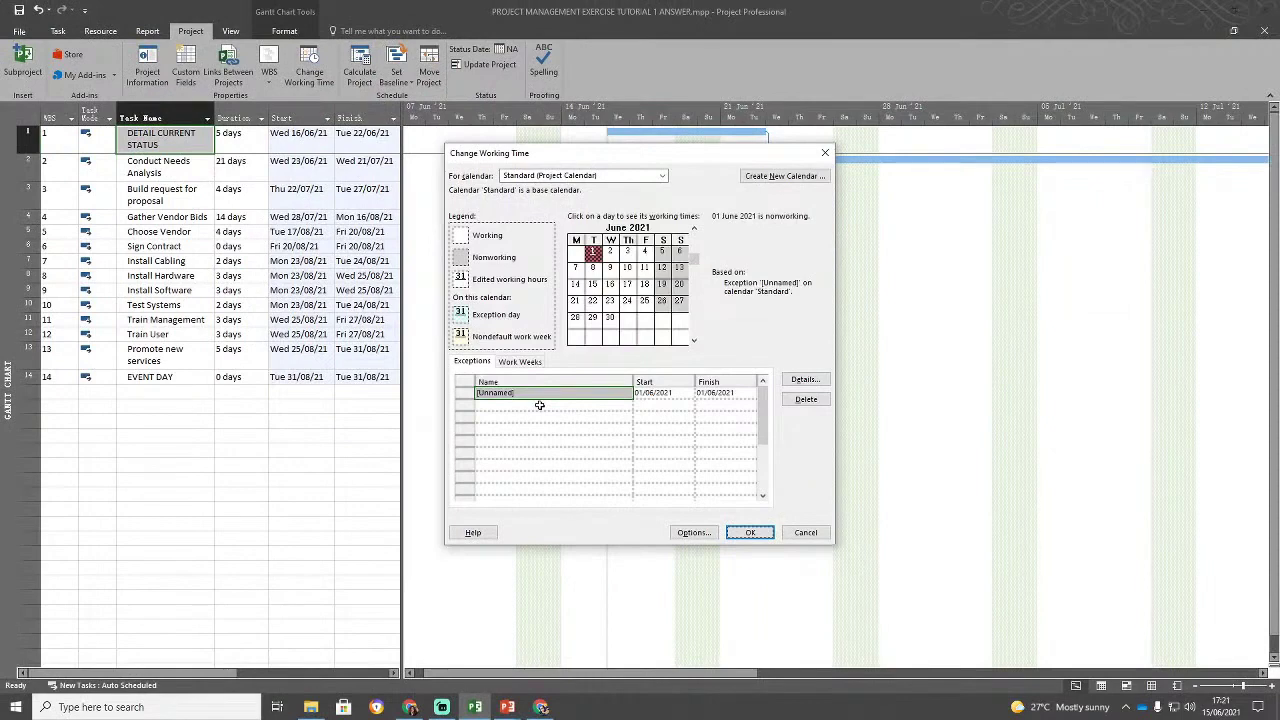
Name the first calendar exception Independence Day and set its date to 5 July 2021.
left_click(521, 393)
type("Sudependence Day")
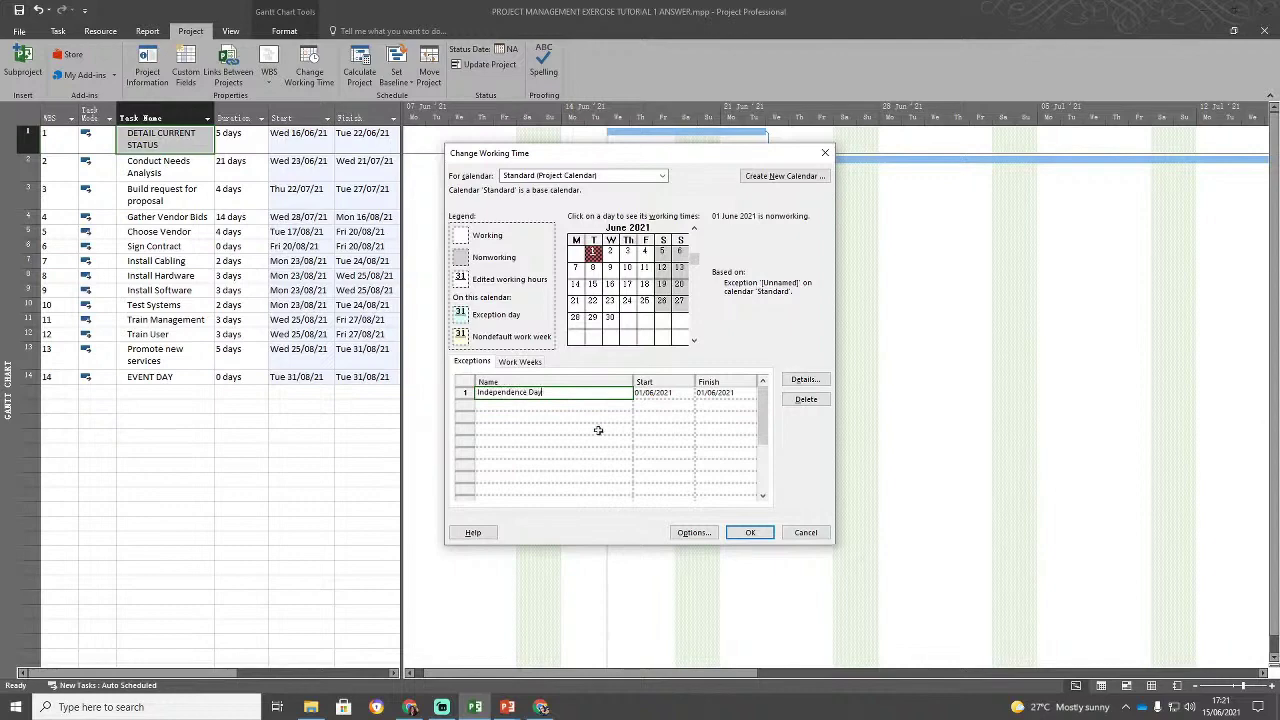
left_click(662, 392)
left_click(689, 393)
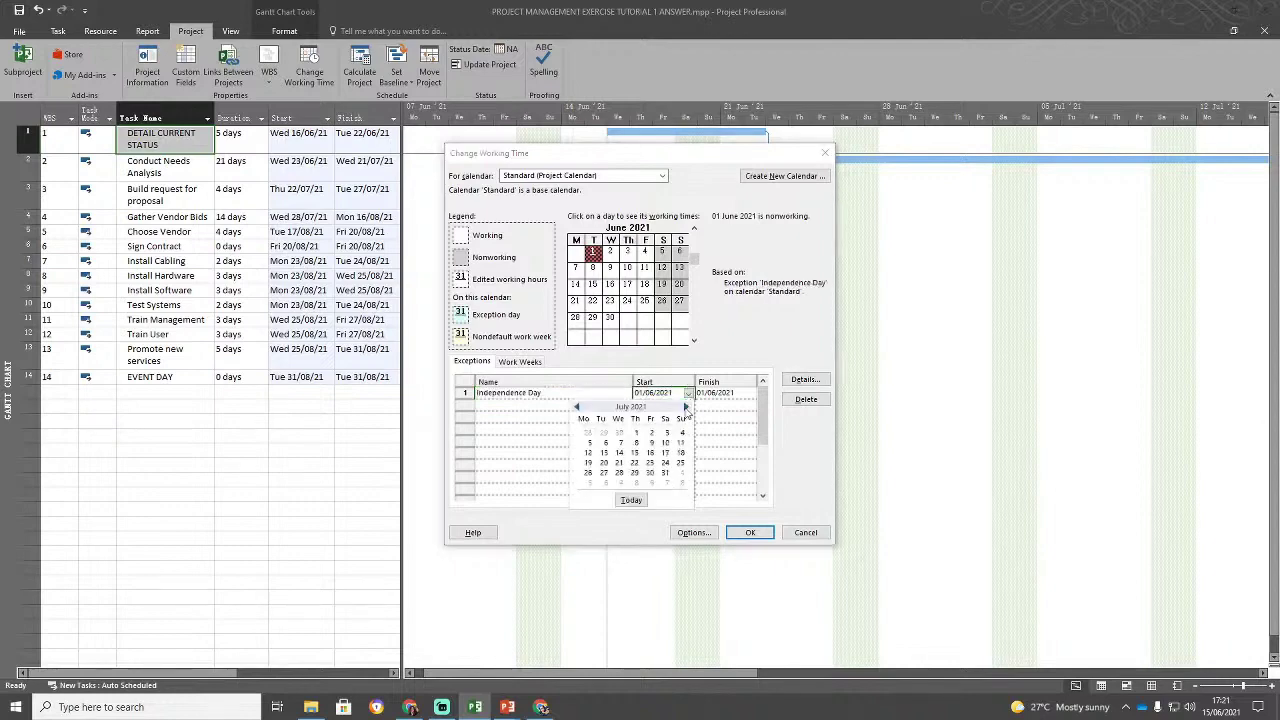
left_click(589, 443)
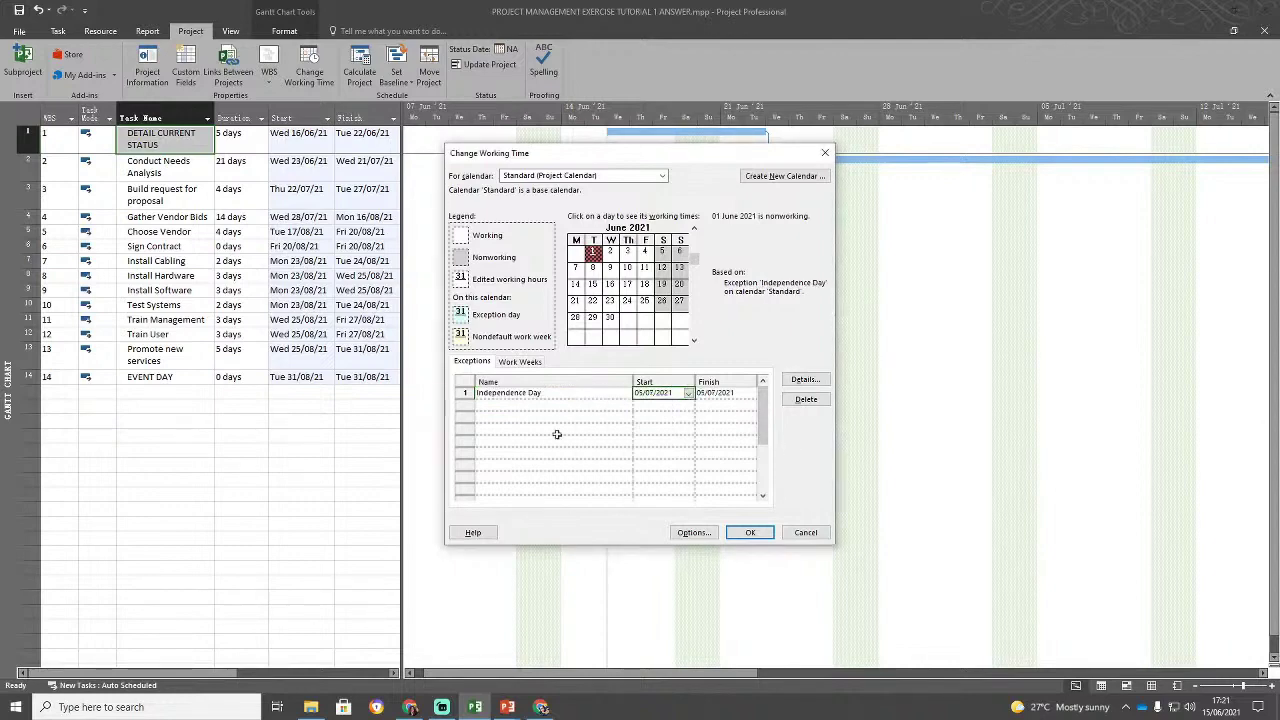
Add a second calendar exception named Company Anniversary below Independence Day.
left_click(543, 406)
left_click(694, 342)
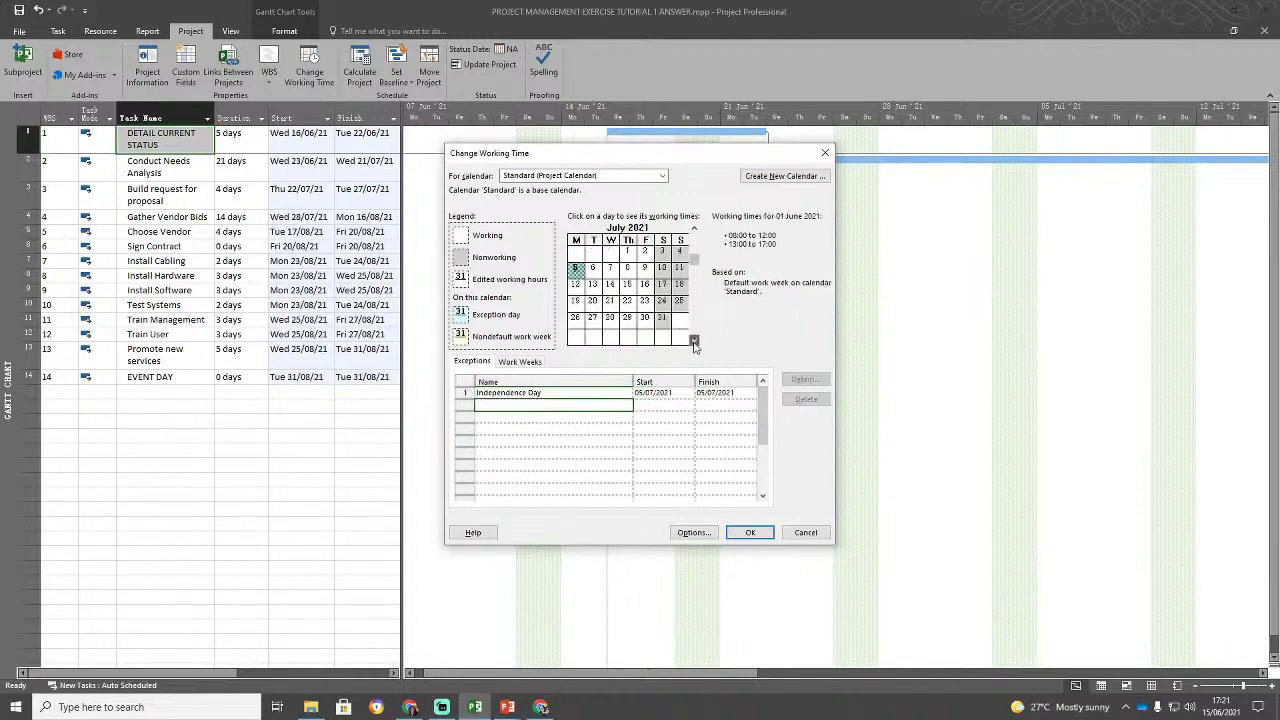
left_click(530, 393)
left_click(528, 406)
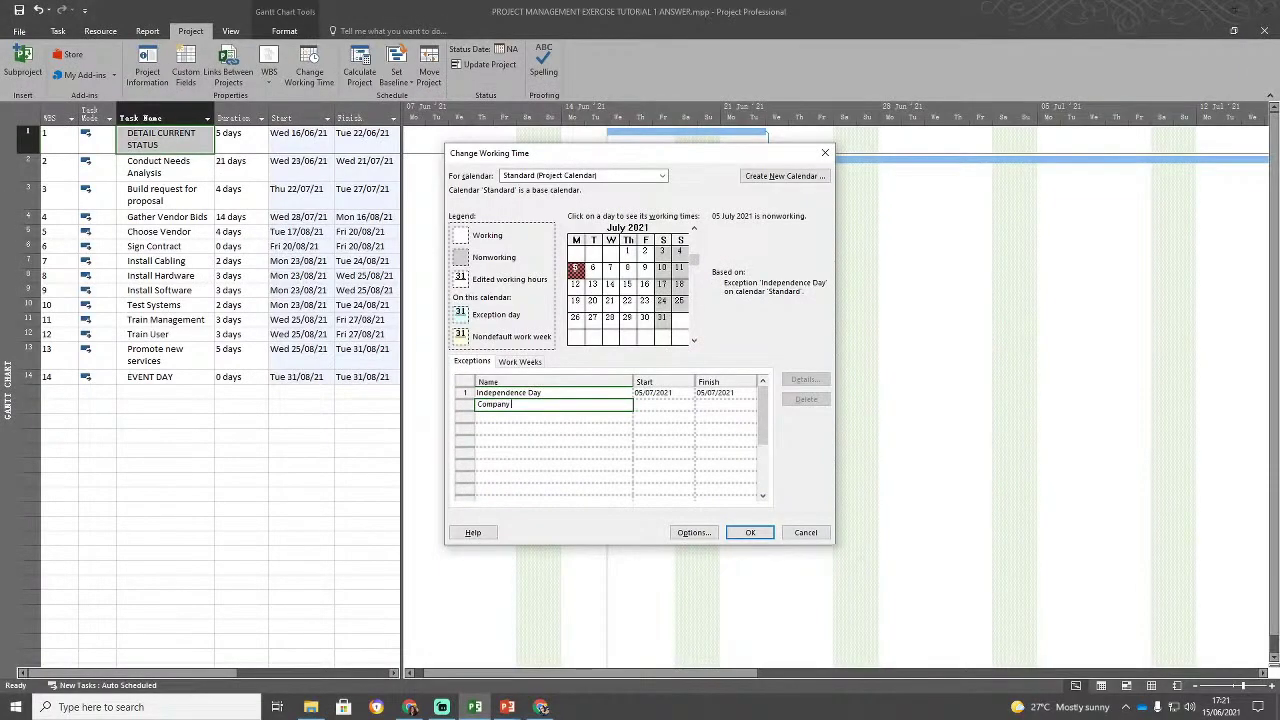
type("Company Anniversary")
key("Return")
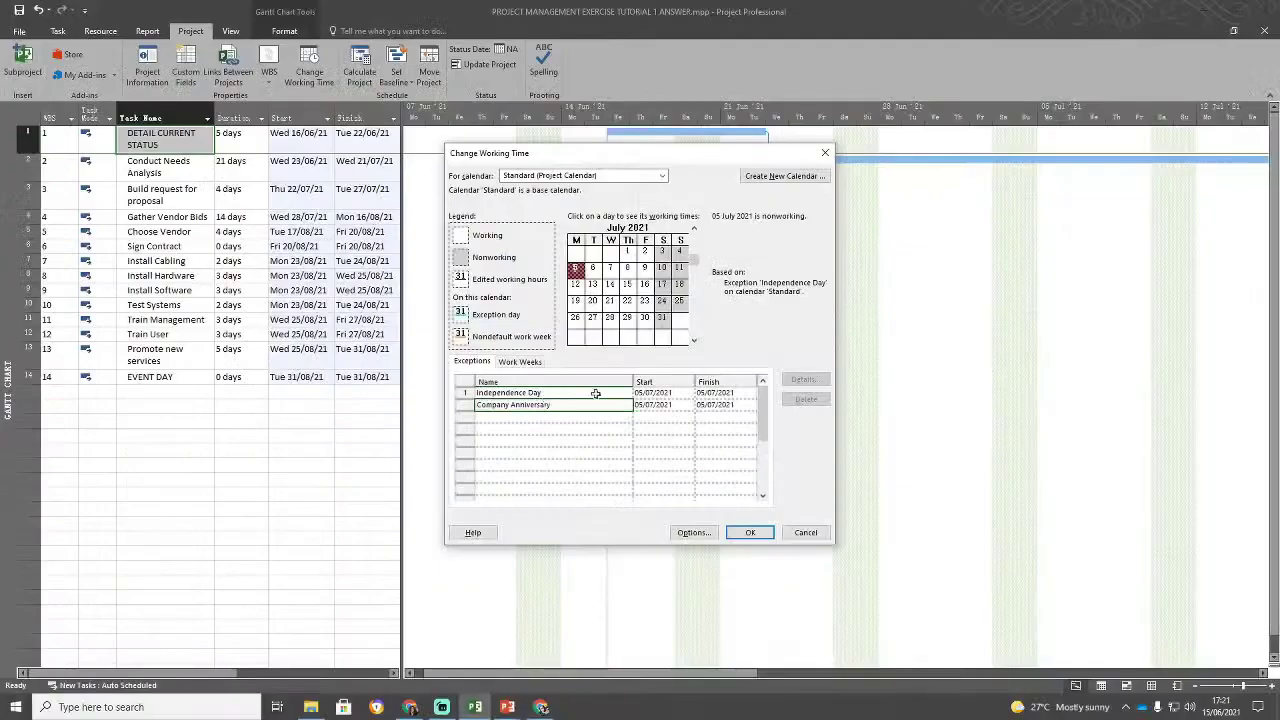
Find 11 August 2021 in the calendar and set it as the Company Anniversary exception's start and finish date.
left_click(693, 340)
left_click(612, 286)
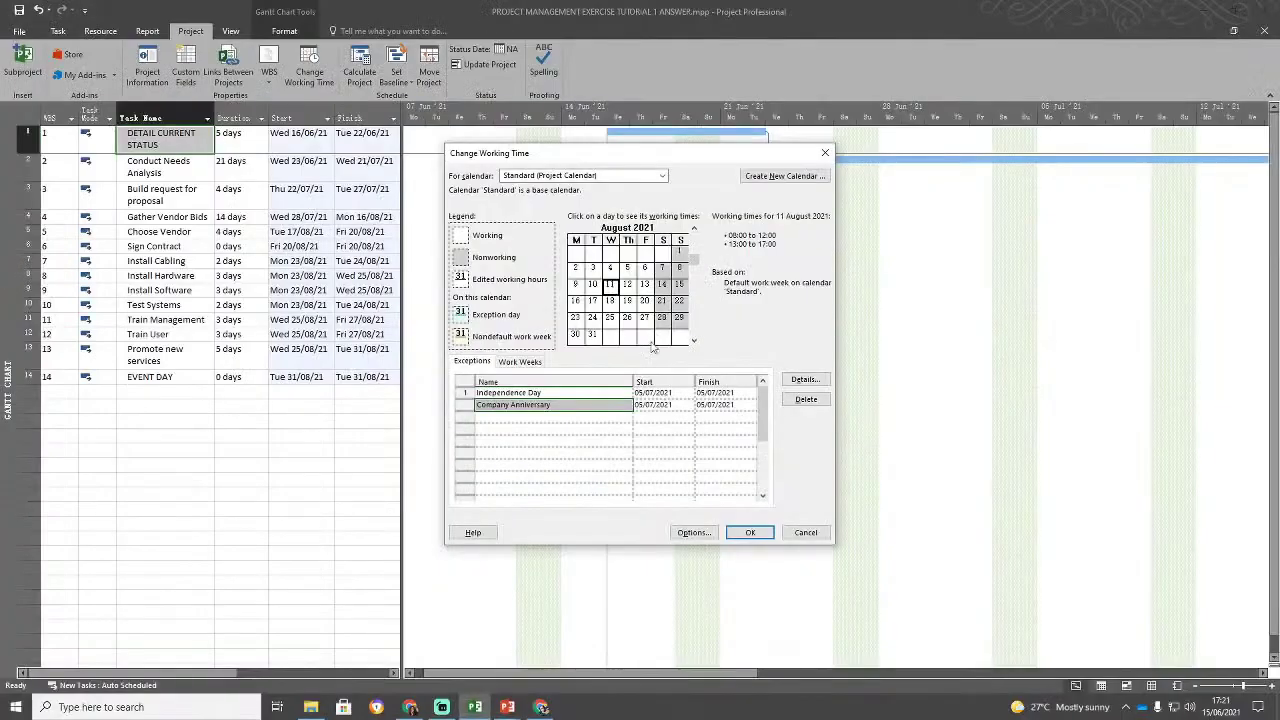
left_click(660, 405)
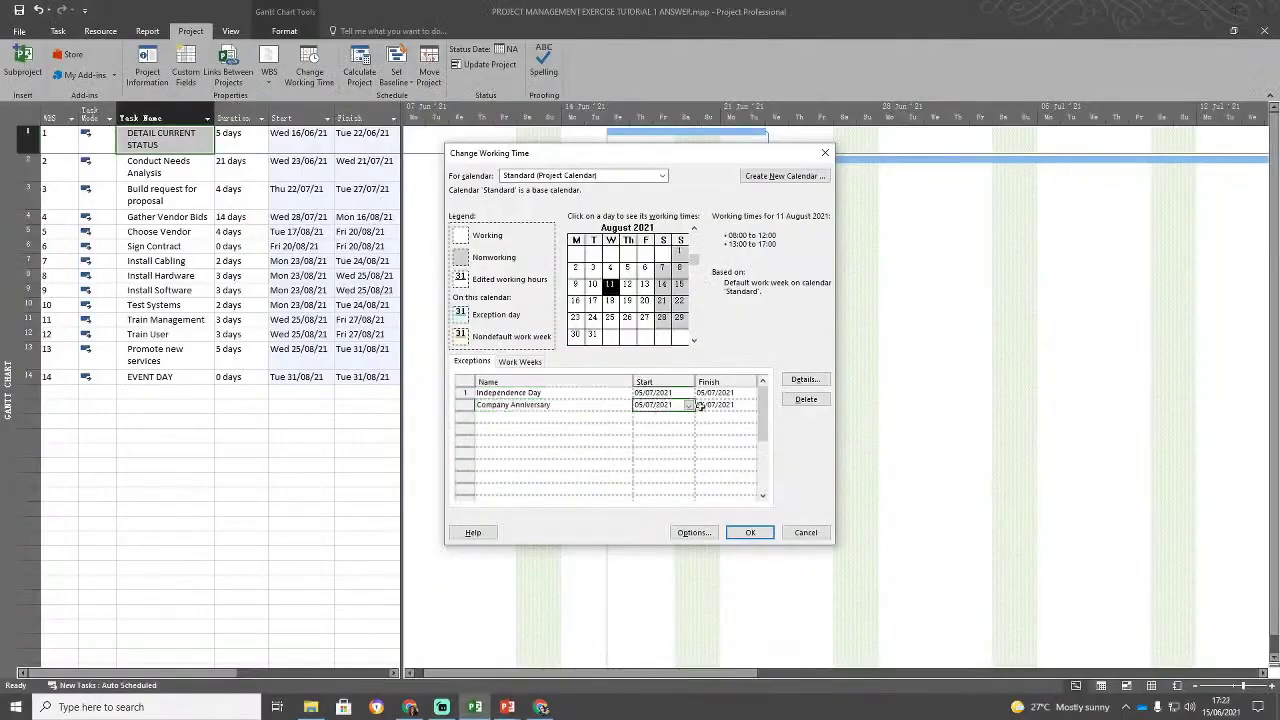
left_click(689, 405)
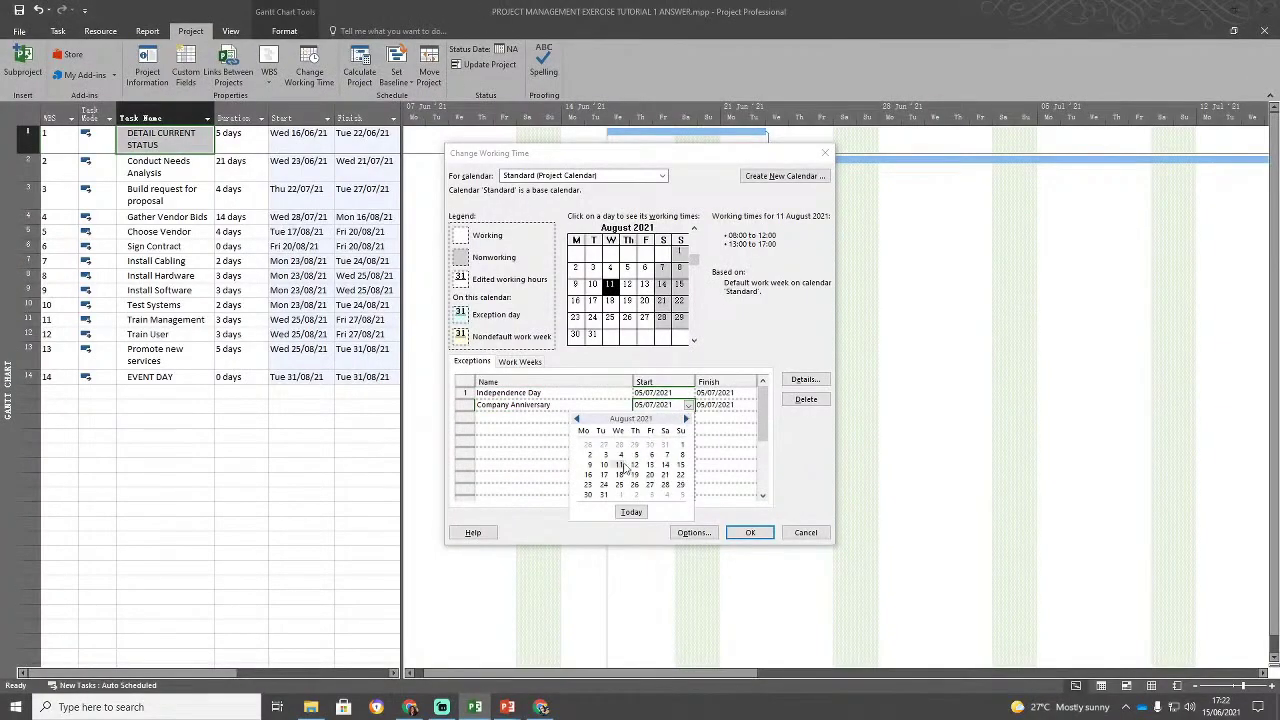
left_click(619, 464)
left_click(712, 406)
left_click(567, 403)
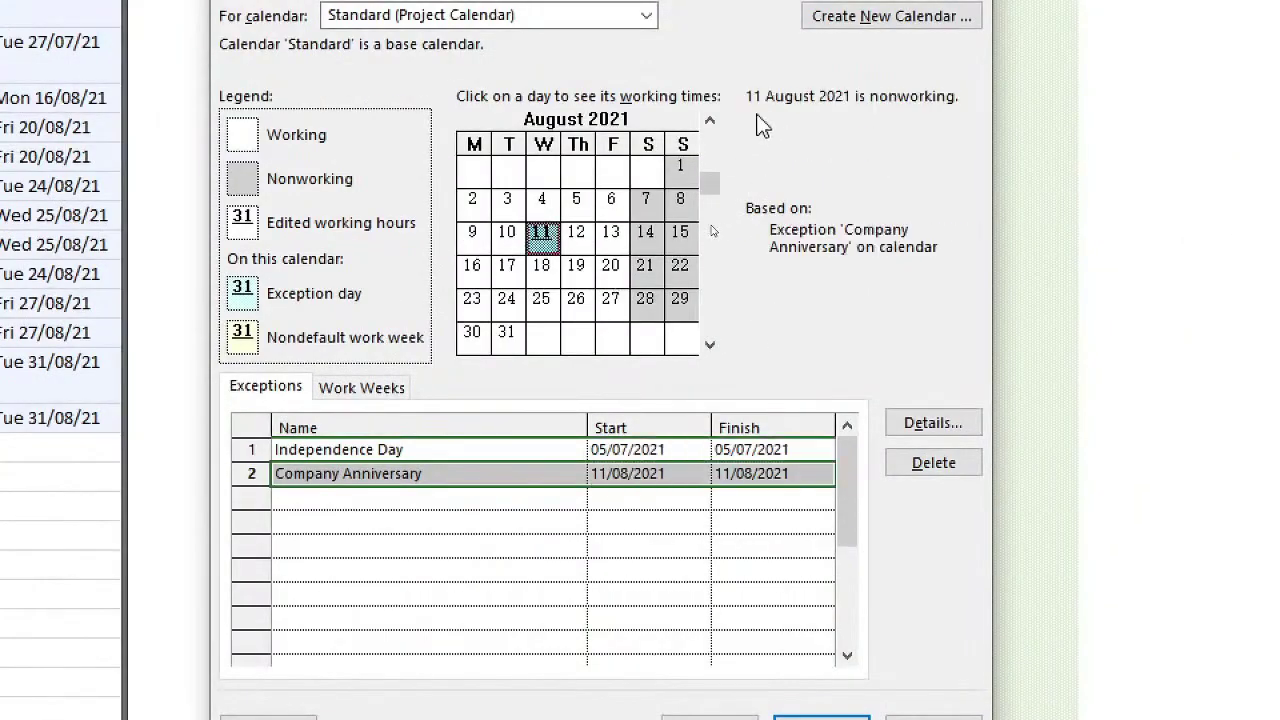
Check the July and August 2021 calendar for the nonworking days on 5 July and 11 August.
left_click(694, 228)
left_click(711, 122)
left_click(709, 345)
left_click(472, 200)
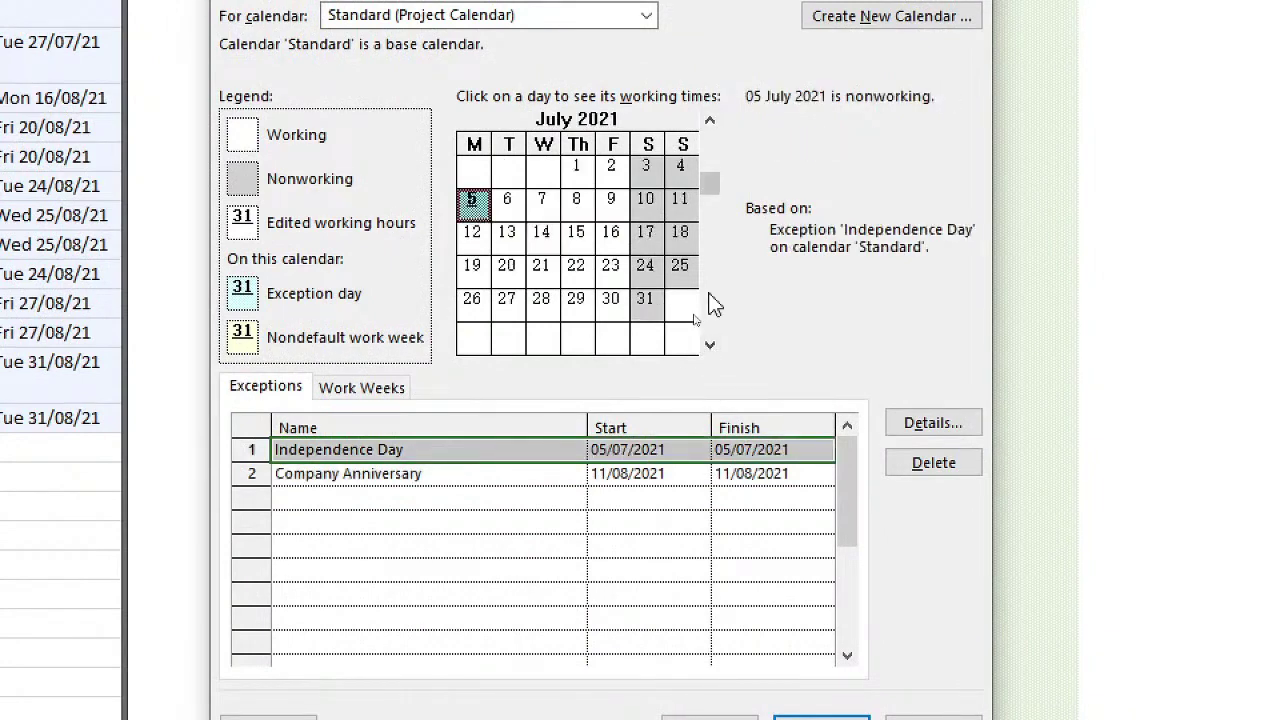
left_click(709, 345)
left_click(541, 234)
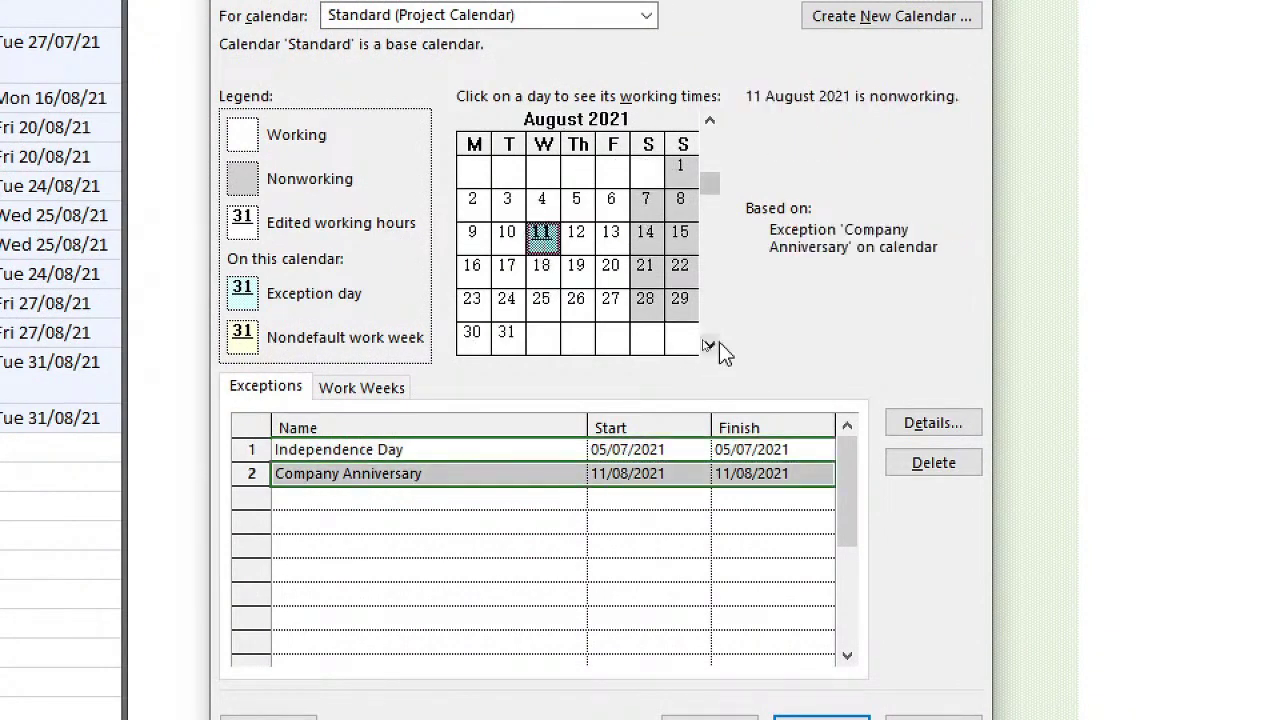
Compare the start and finish dates of the Independence Day and Company Anniversary exceptions.
left_click(640, 474)
left_click(786, 451)
left_click(650, 474)
left_click(770, 474)
left_click(650, 450)
left_click(765, 474)
left_click(650, 450)
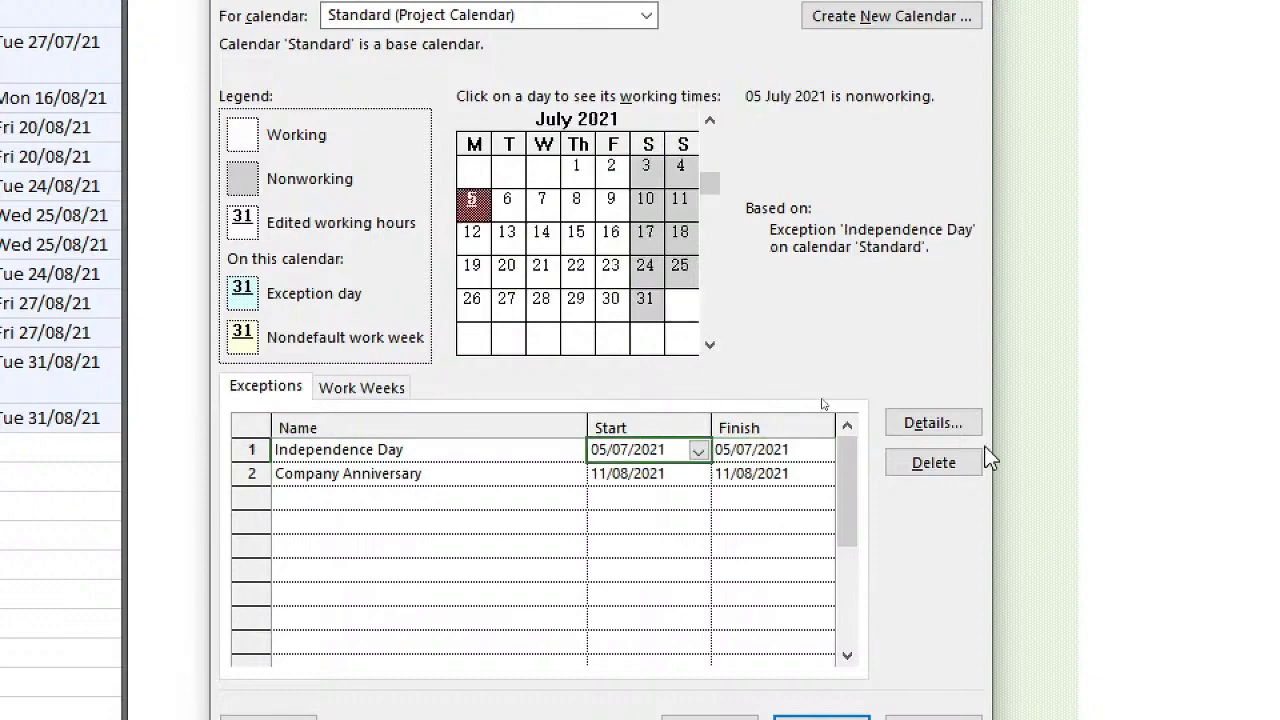
Review the details of the Independence Day and Company Anniversary exceptions and accept the working time changes.
left_click(932, 426)
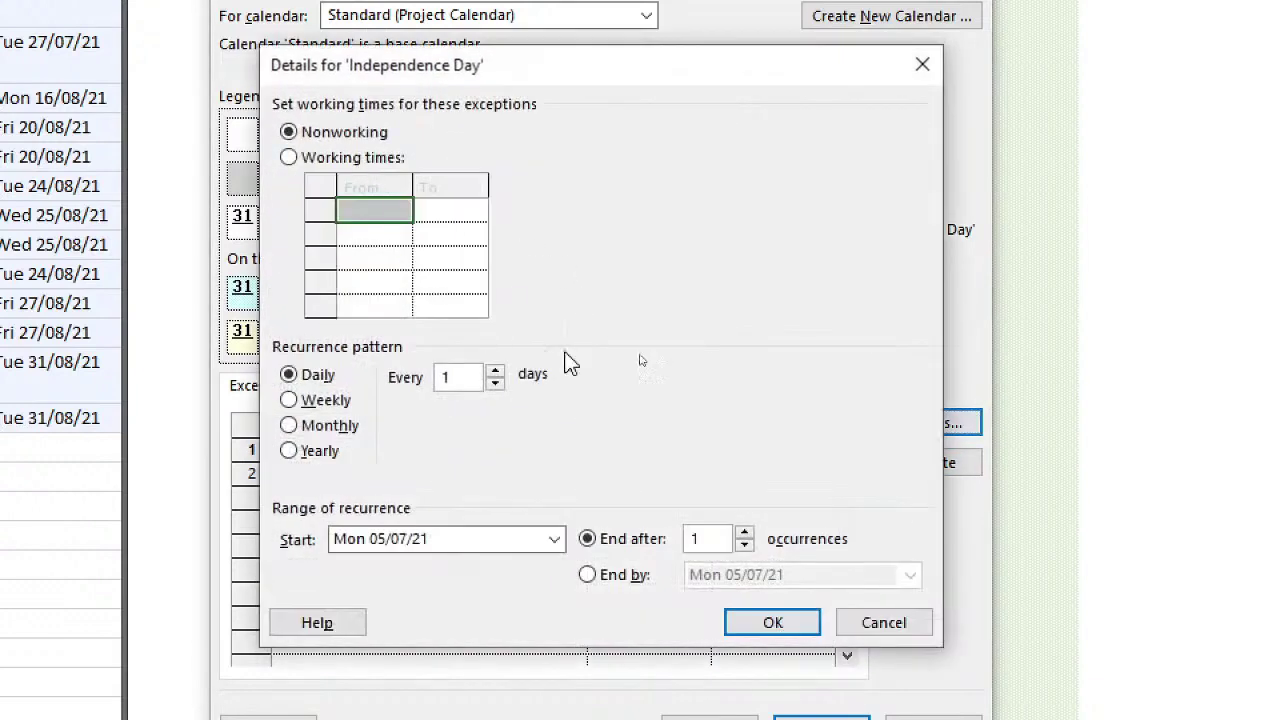
left_click(800, 603)
left_click(652, 449)
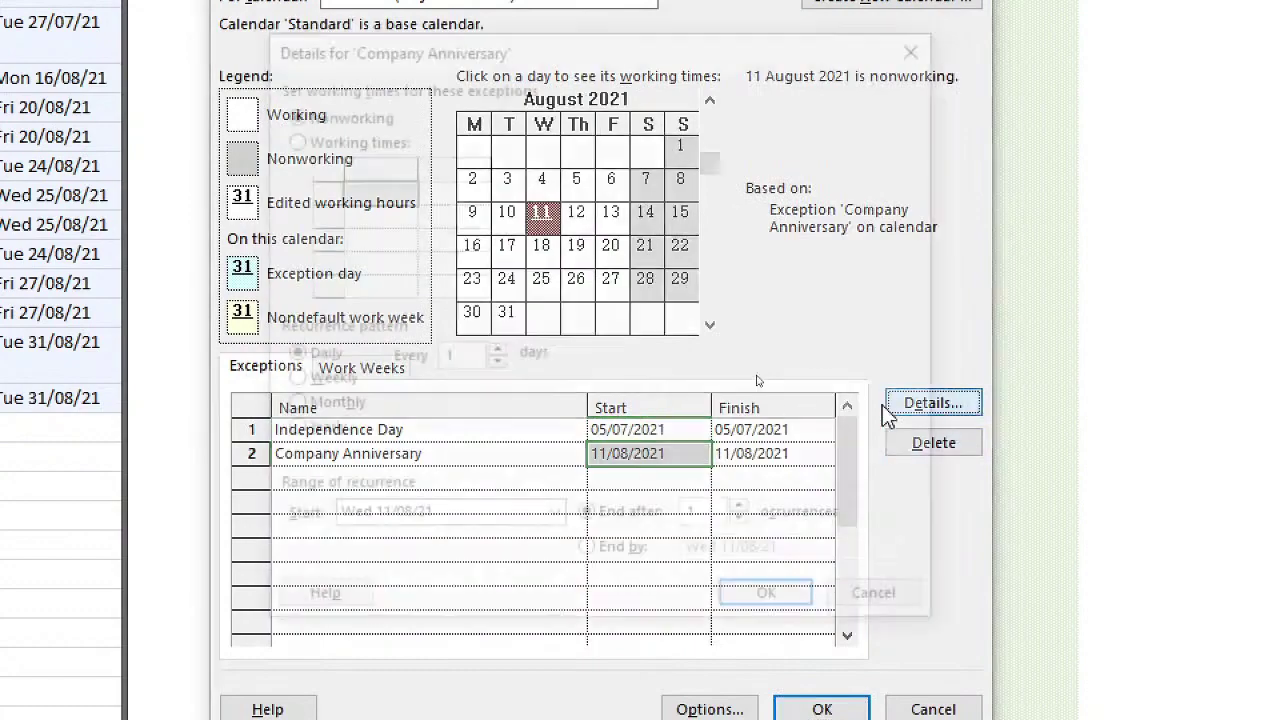
left_click(948, 415)
left_click(800, 664)
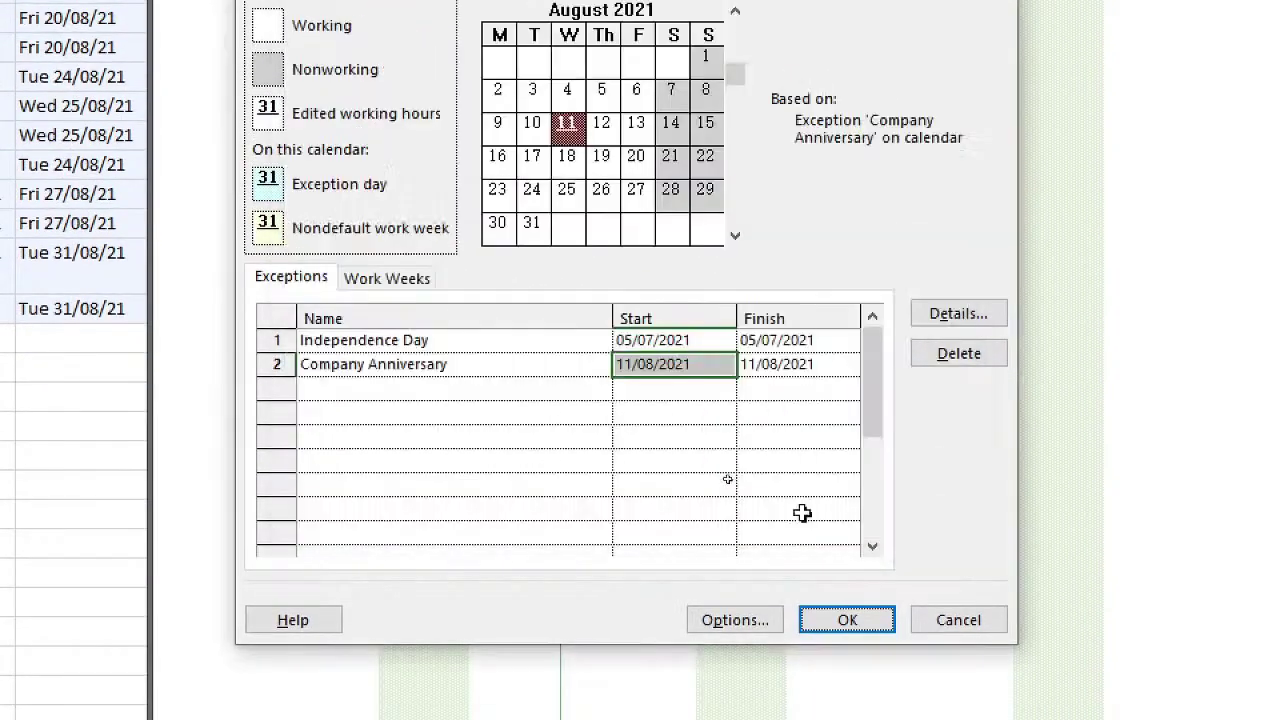
left_click(848, 621)
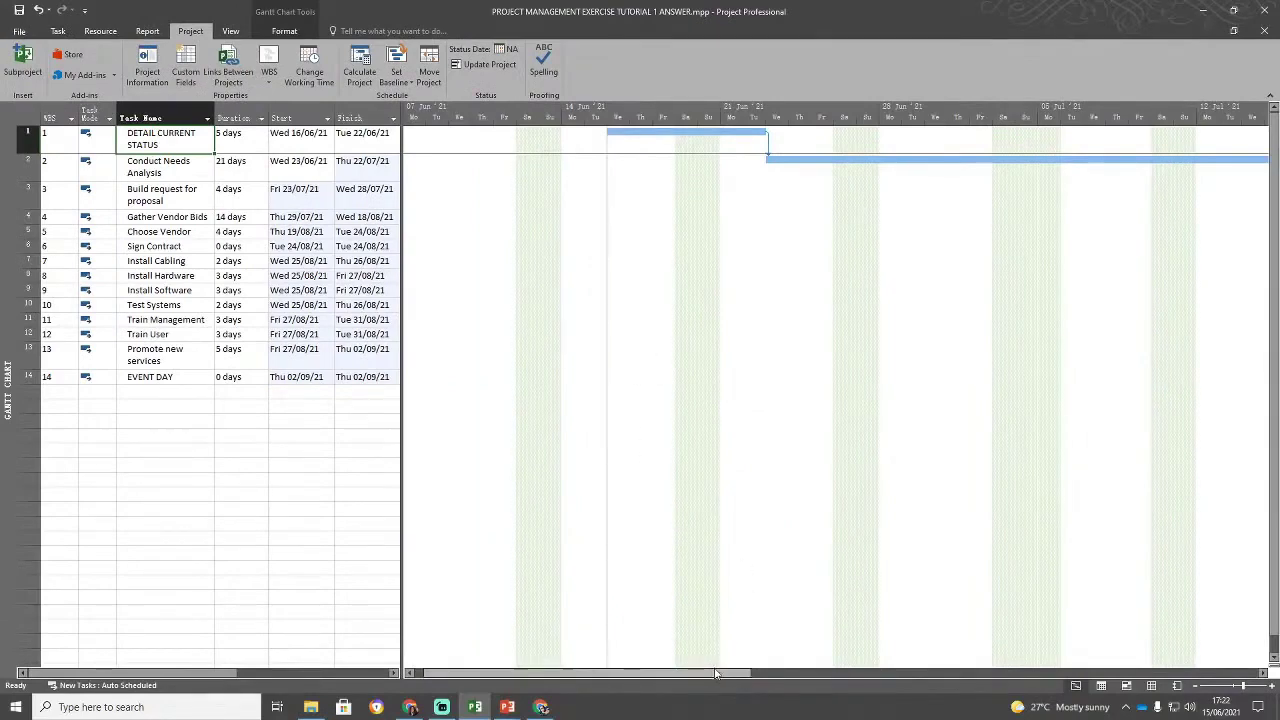
Review the tasks' Gantt bars from June through late August 2021 and select the WBS codes of all tasks.
left_click_drag(717, 673, 765, 682)
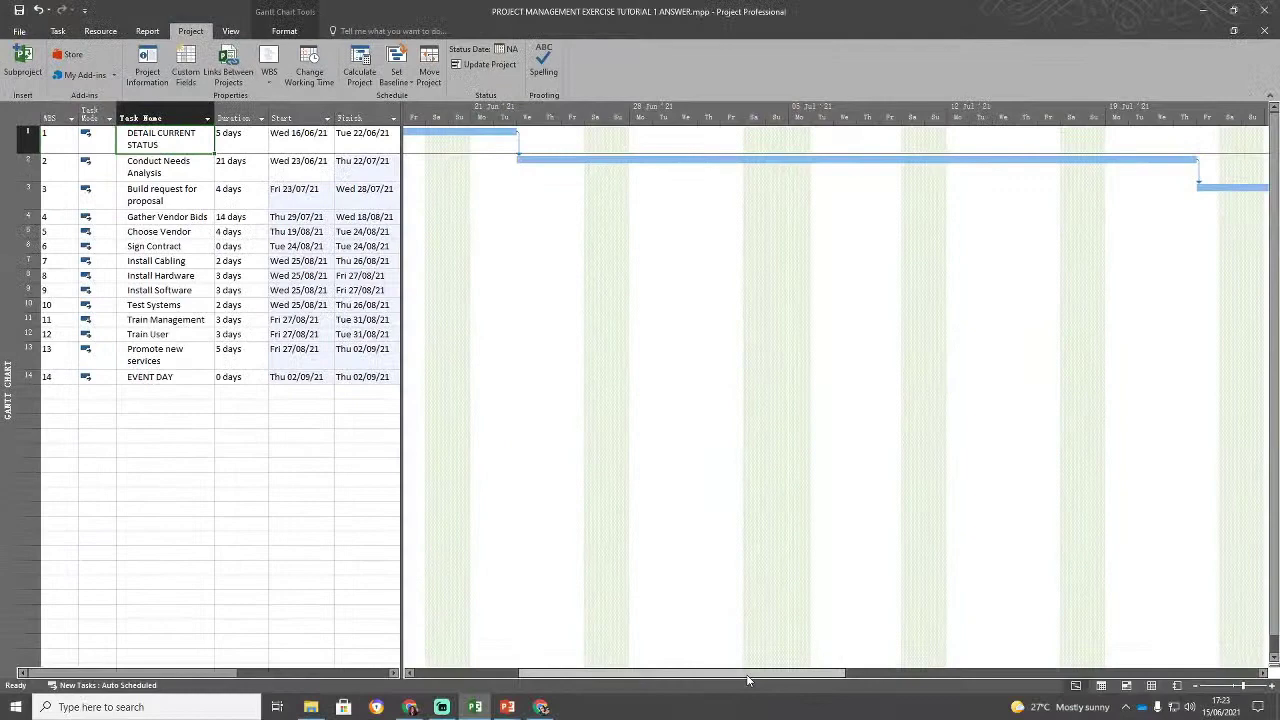
left_click_drag(752, 680, 812, 682)
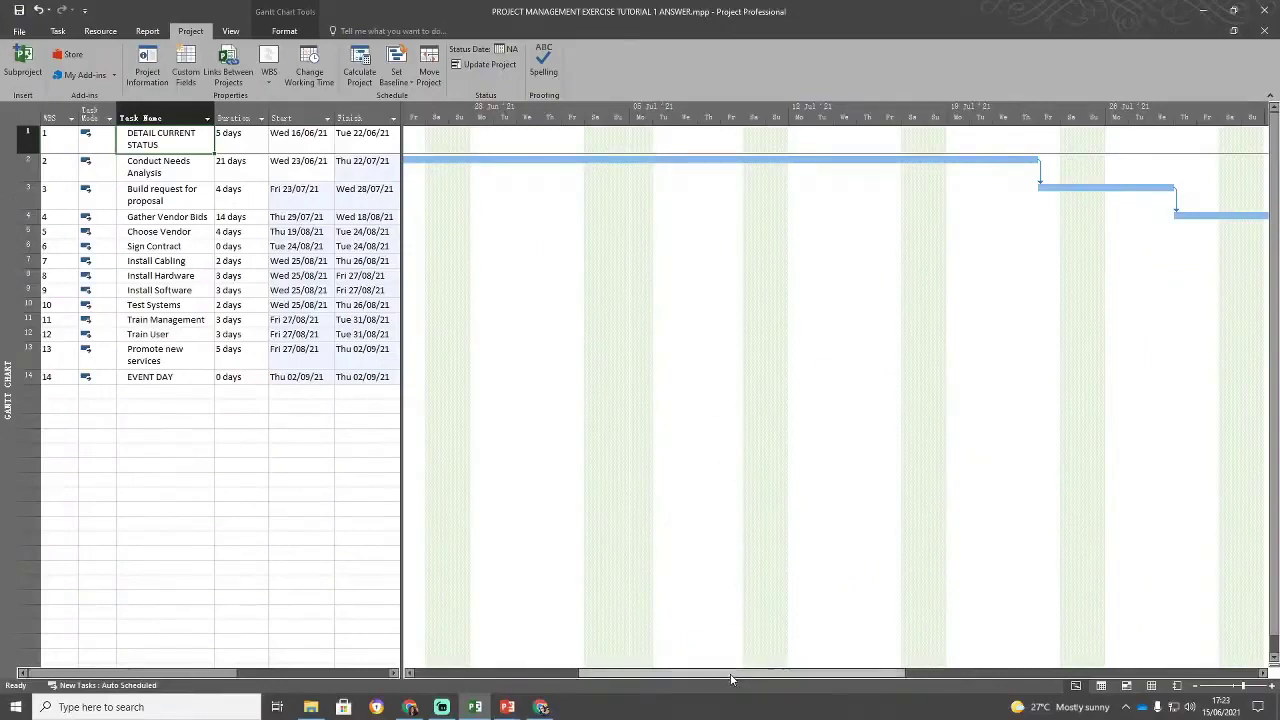
left_click_drag(731, 680, 1007, 673)
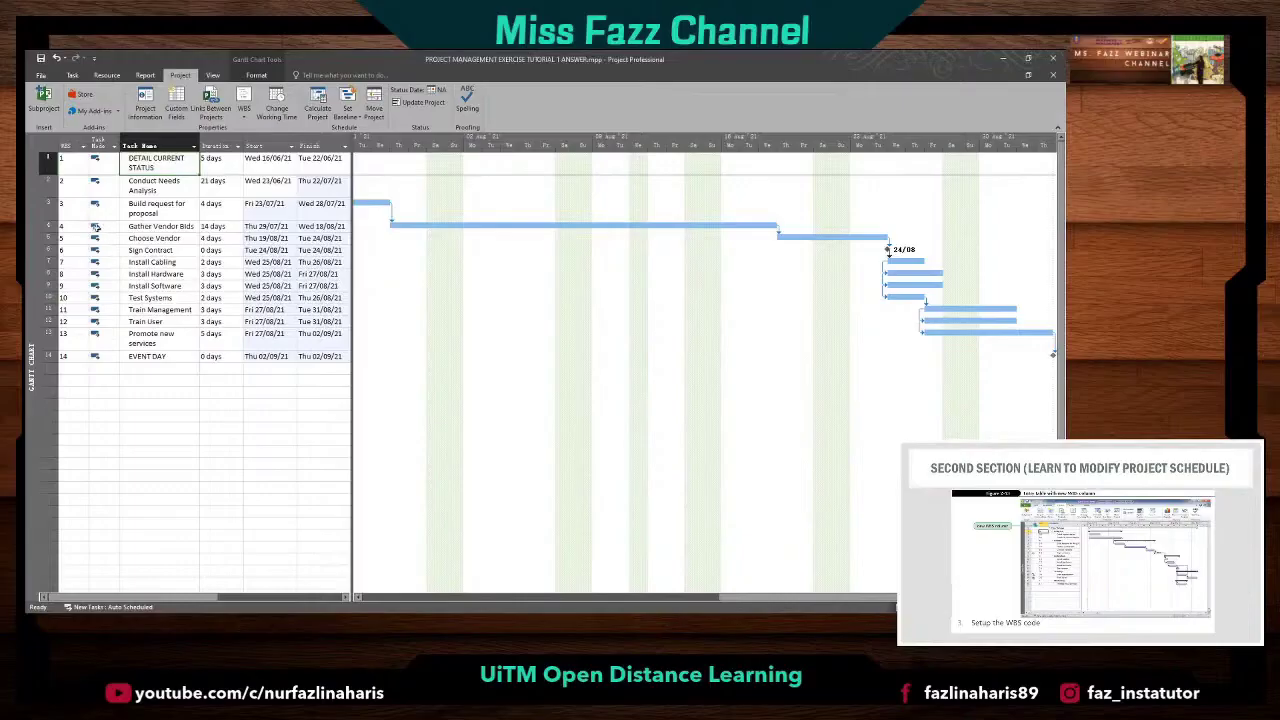
left_click_drag(74, 162, 87, 357)
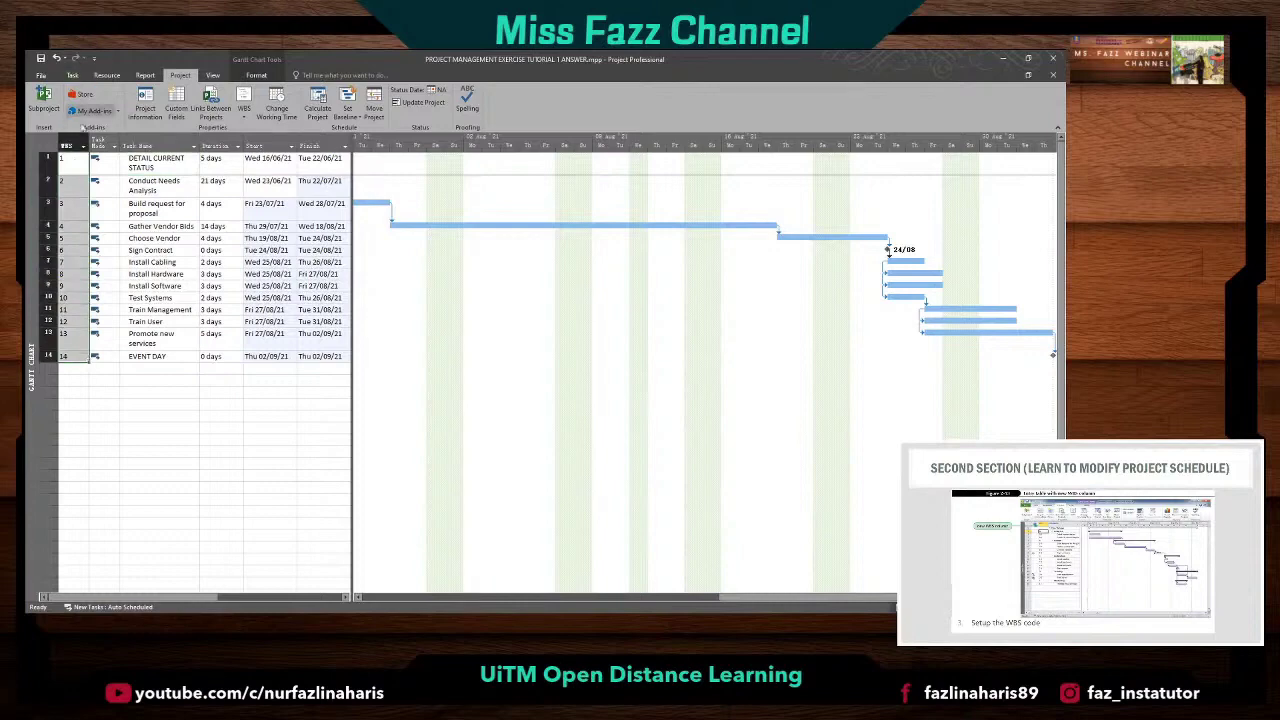